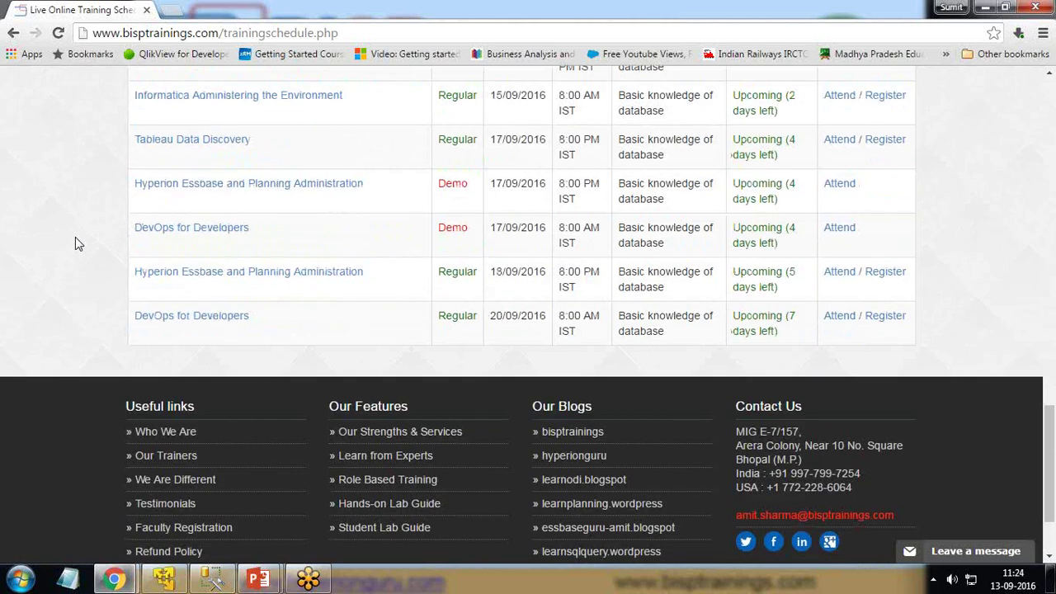
# Look through the course filters and the list of demo and regular classes on the BISP training schedule page
pyautogui.scroll(7, 137, 342)
pyautogui.scroll(10, 137, 341)
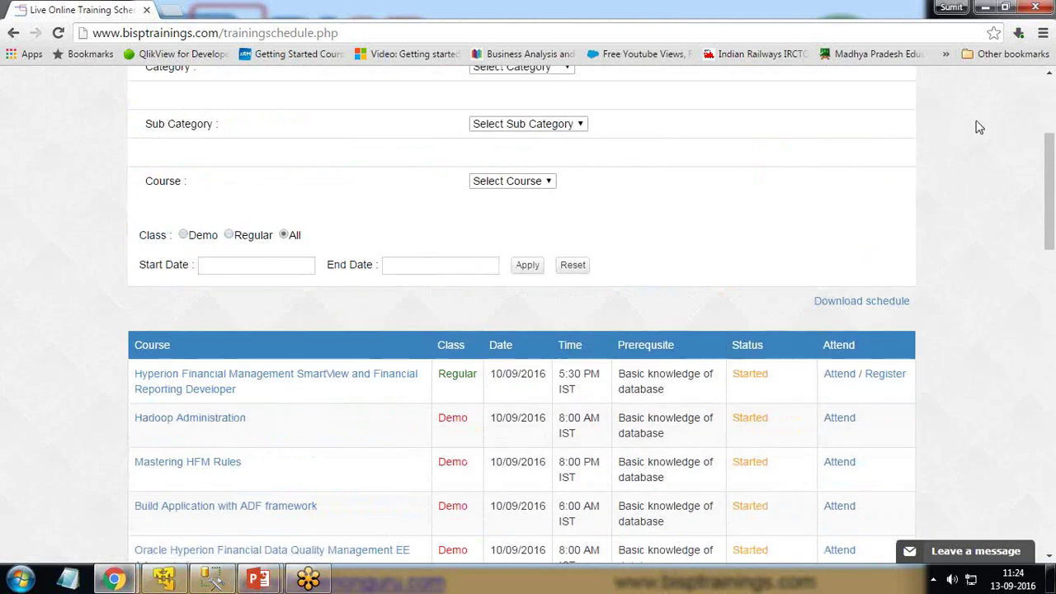
pyautogui.scroll(-3, 56, 366)
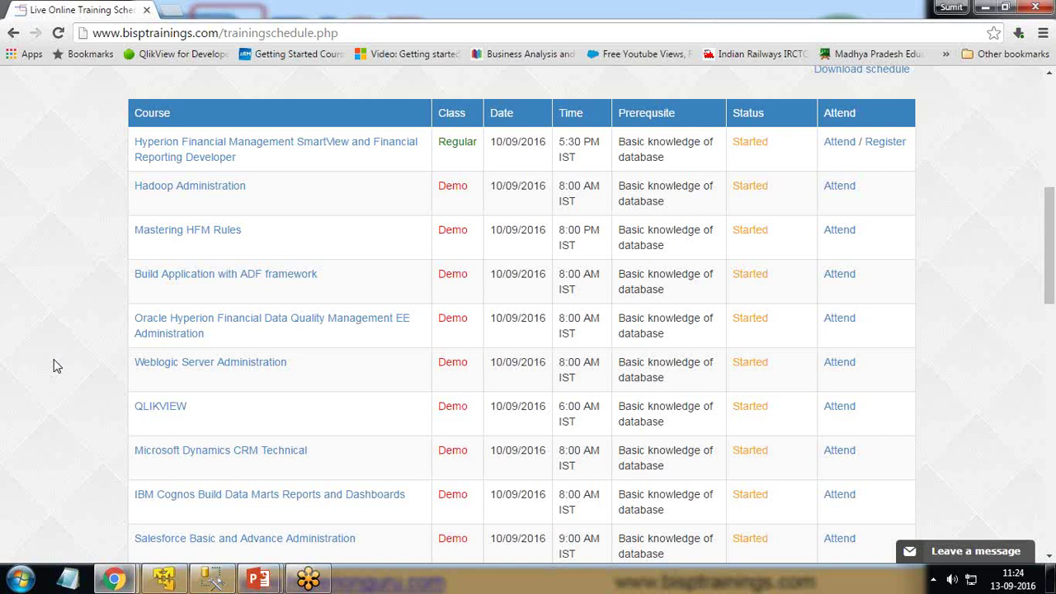
pyautogui.scroll(-7, 53, 366)
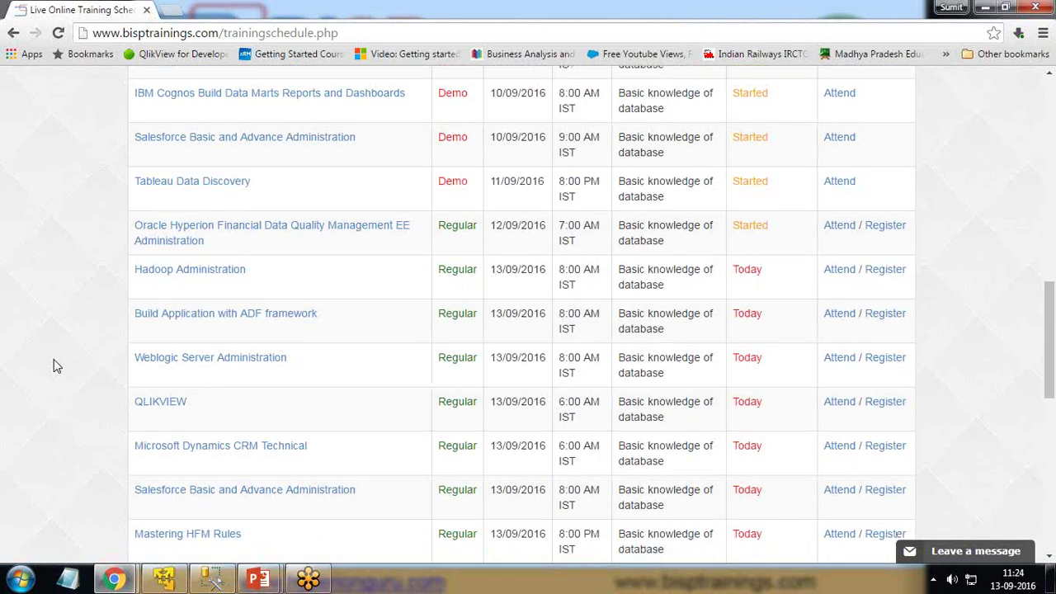
pyautogui.scroll(-3, 53, 366)
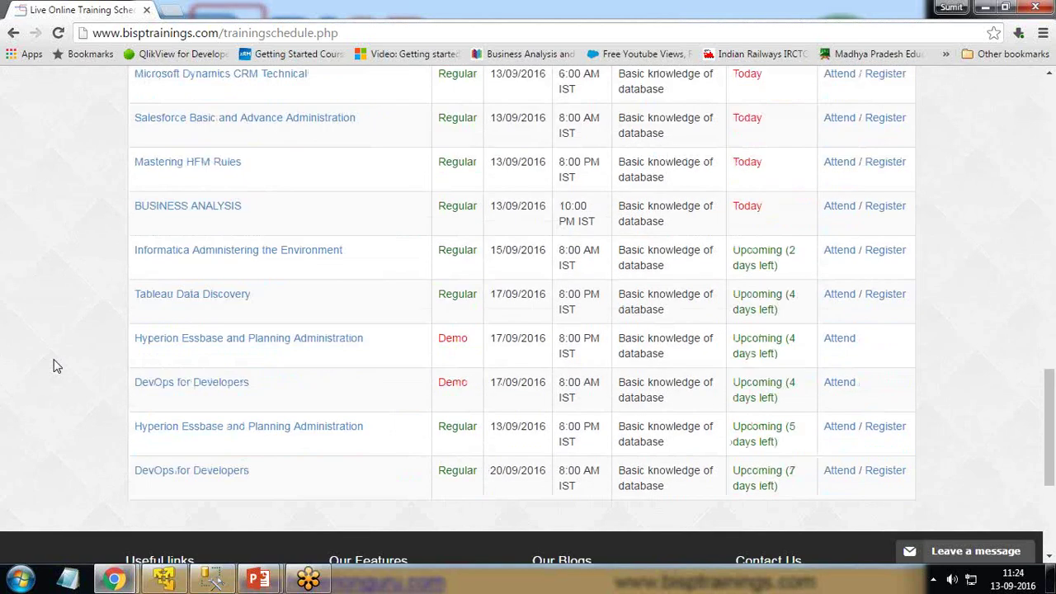
pyautogui.scroll(3, 53, 365)
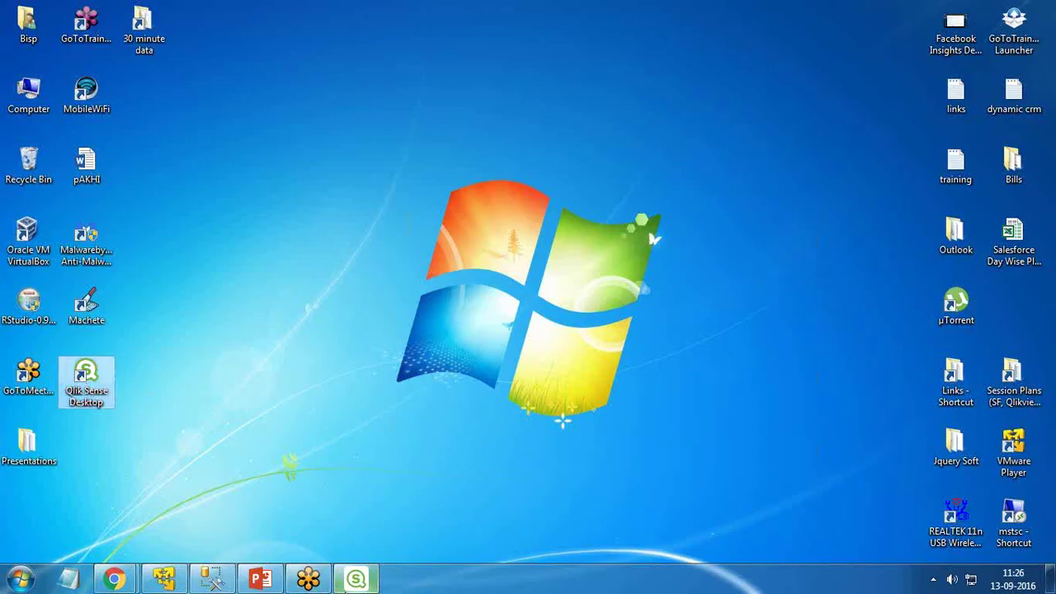
# Switch to Qlik Sense Desktop, refresh it past the error and maximize its window
pyautogui.click(356, 579)
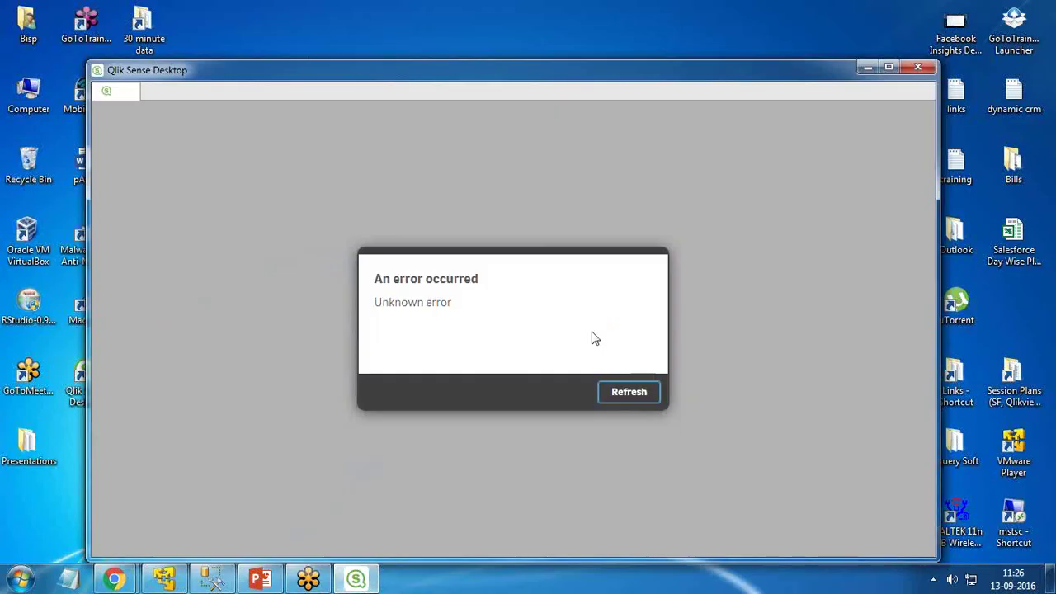
pyautogui.click(630, 394)
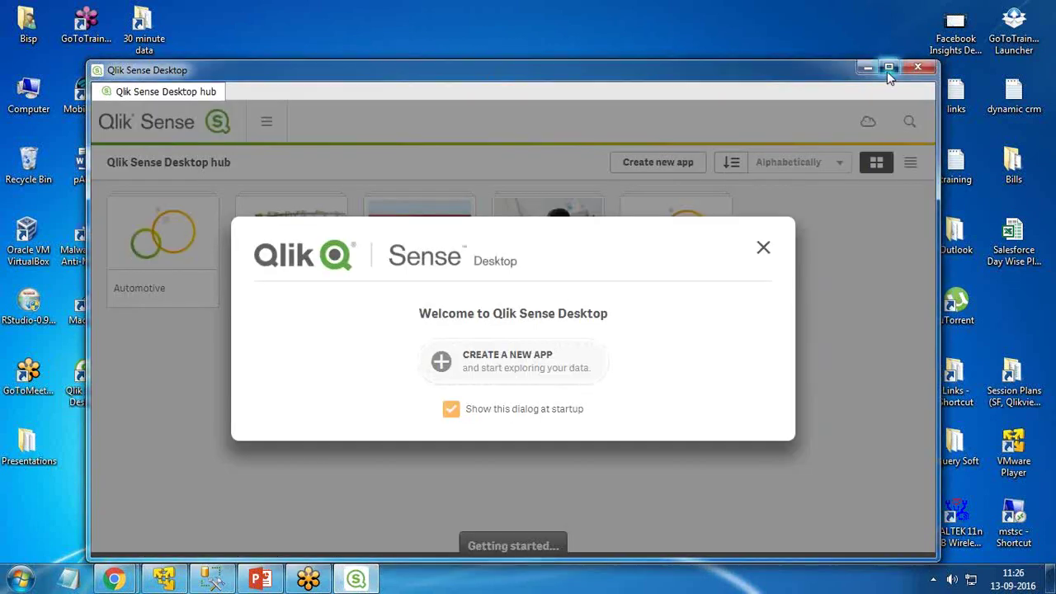
pyautogui.click(888, 70)
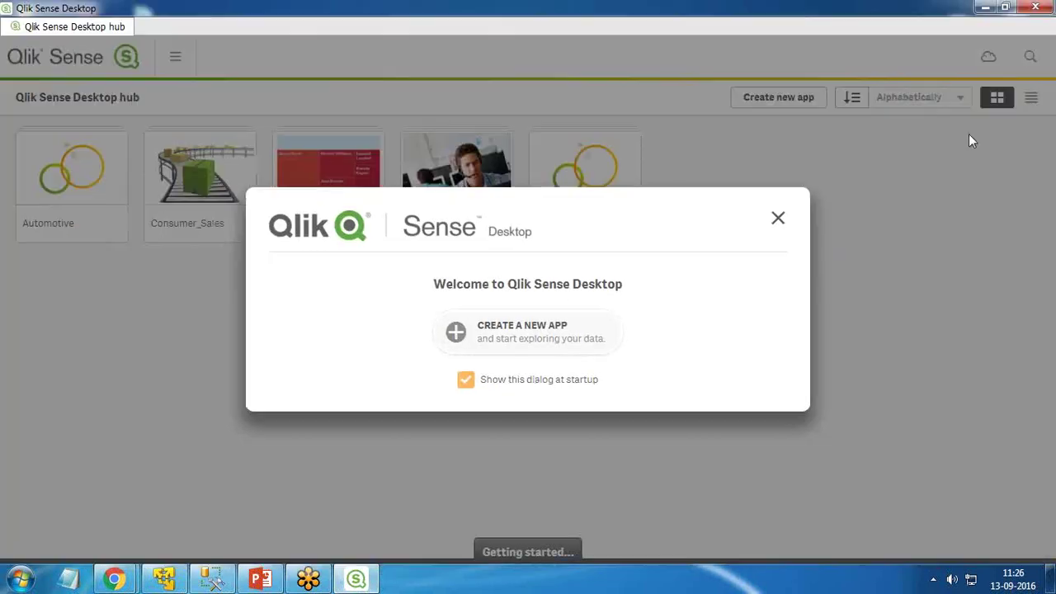
# Create a new app named BispTestApp and open it
pyautogui.click(537, 333)
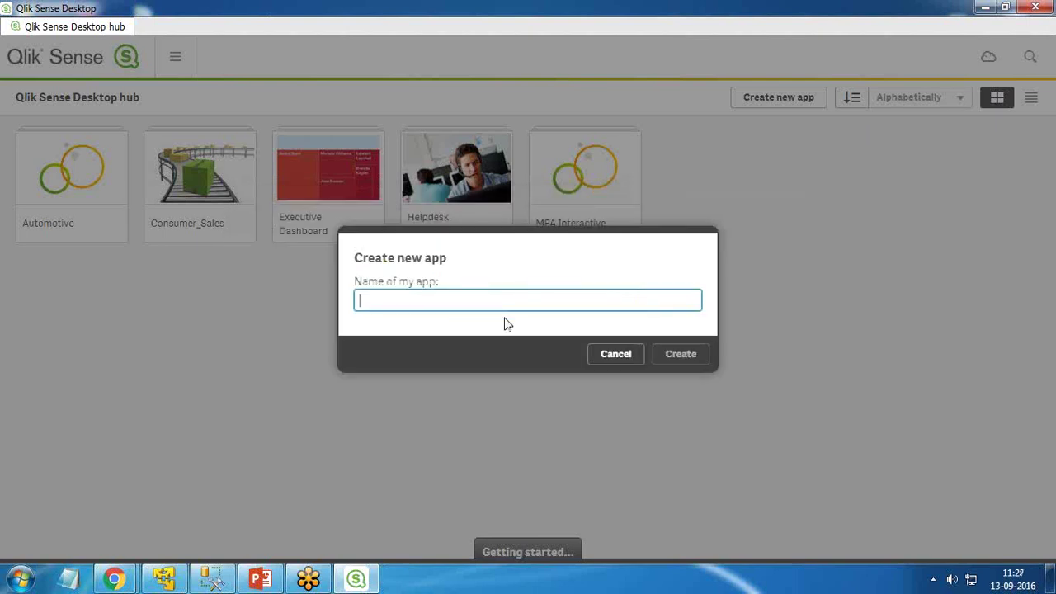
pyautogui.write('Bisc')
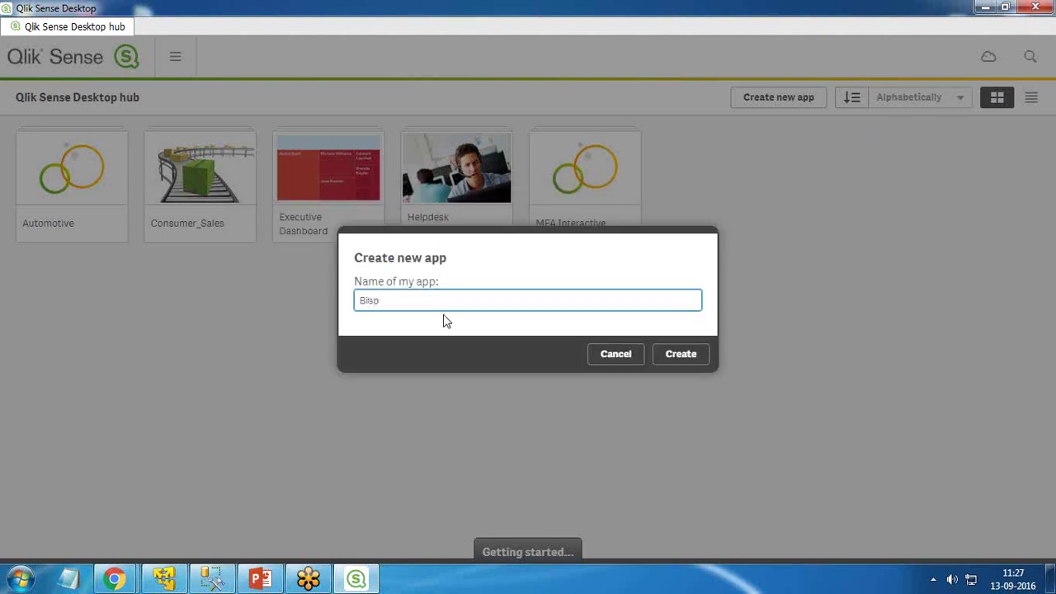
pyautogui.write('Yu')
pyautogui.press('BackSpace')
pyautogui.press('BackSpace')
pyautogui.write('TestApp')
pyautogui.click(678, 357)
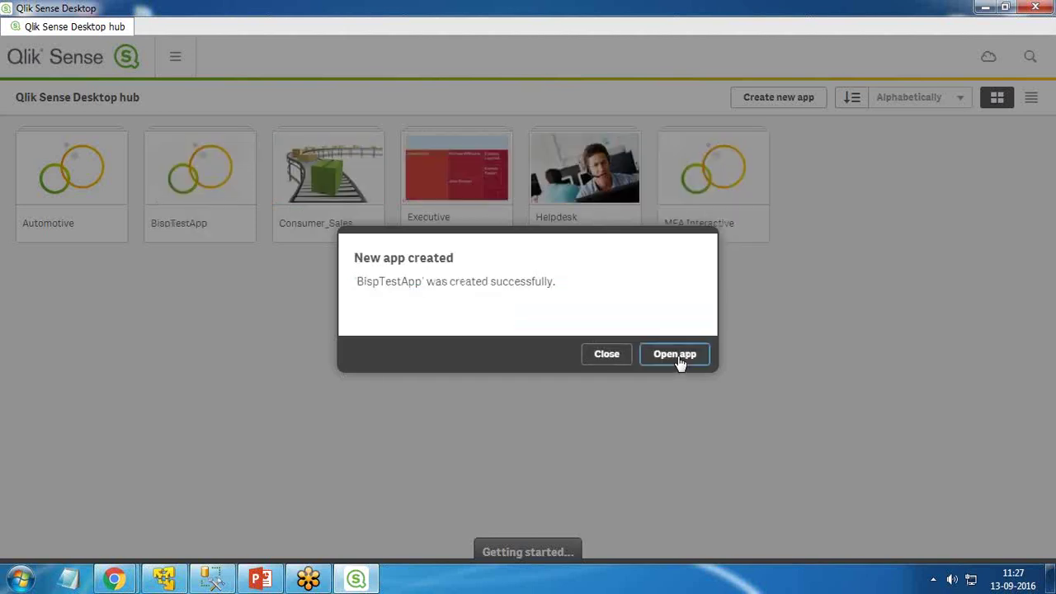
pyautogui.click(674, 354)
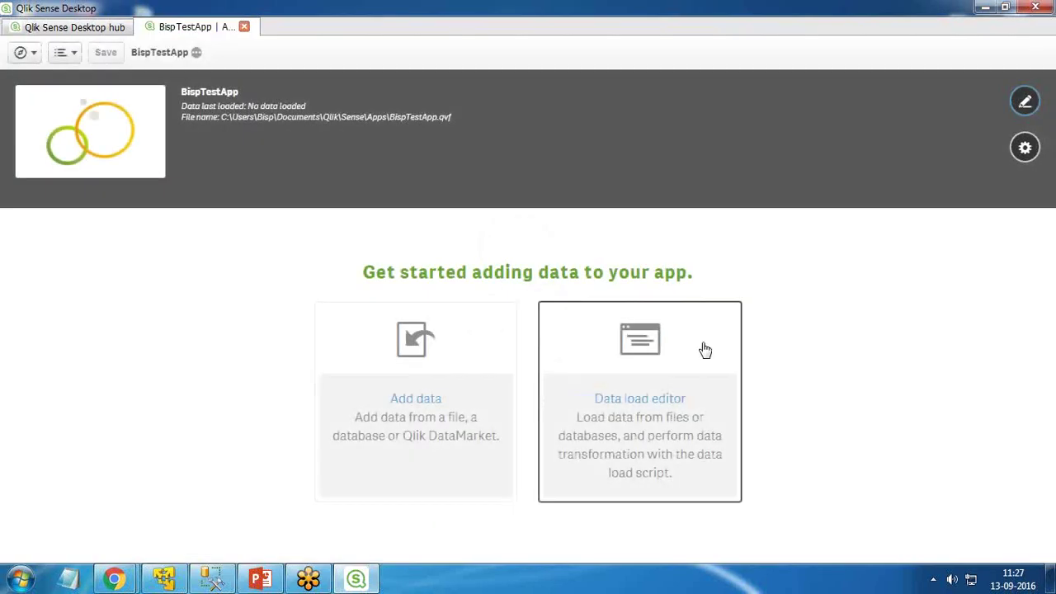
# Switch to Chrome, select the web address of the training schedule page, and return to Qlik Sense
pyautogui.moveTo(114, 578)
pyautogui.click(272, 487)
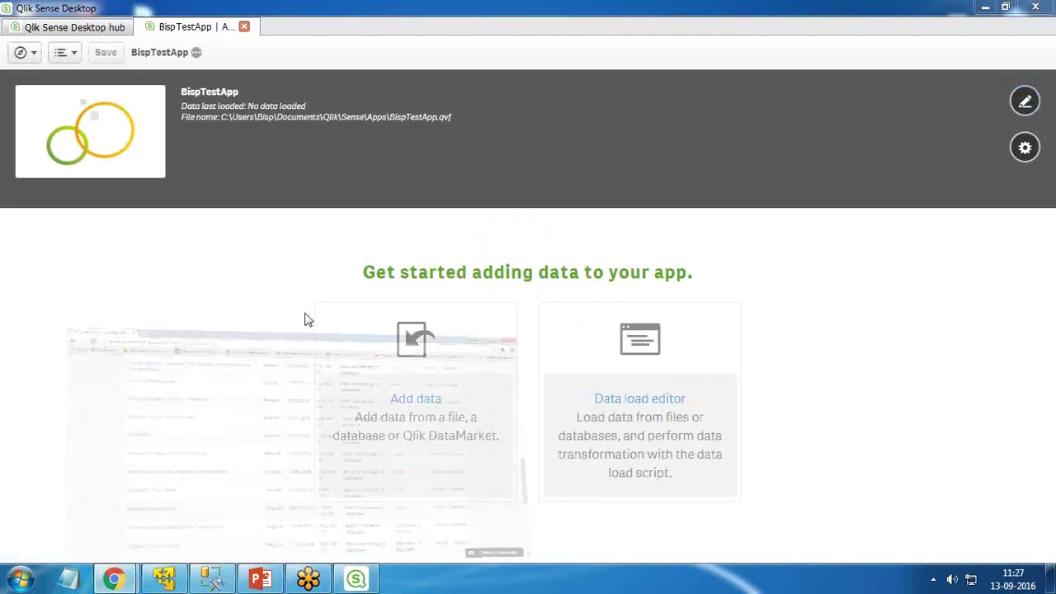
pyautogui.click(361, 33)
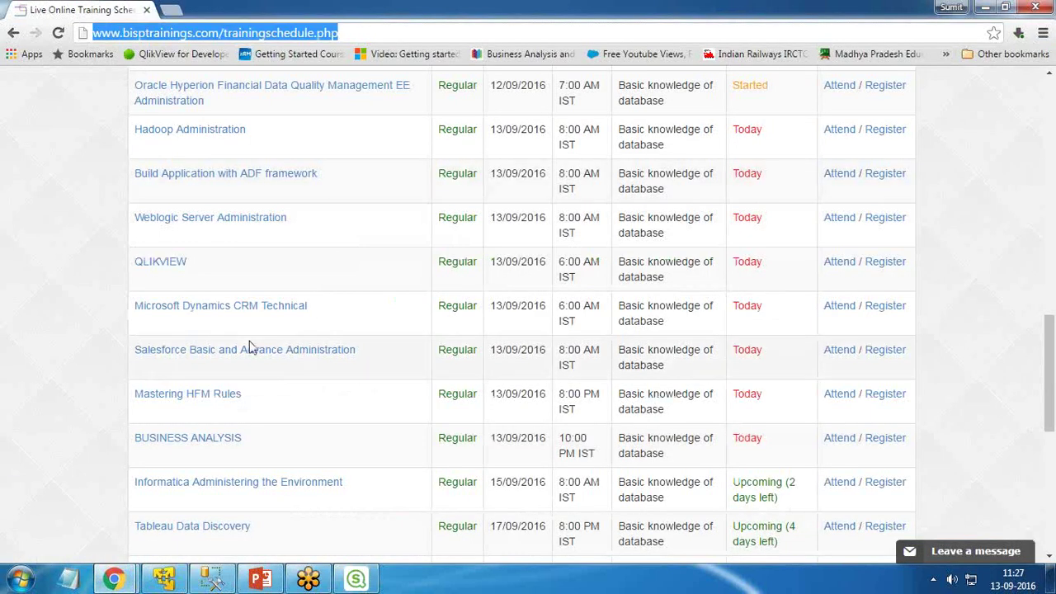
pyautogui.click(355, 579)
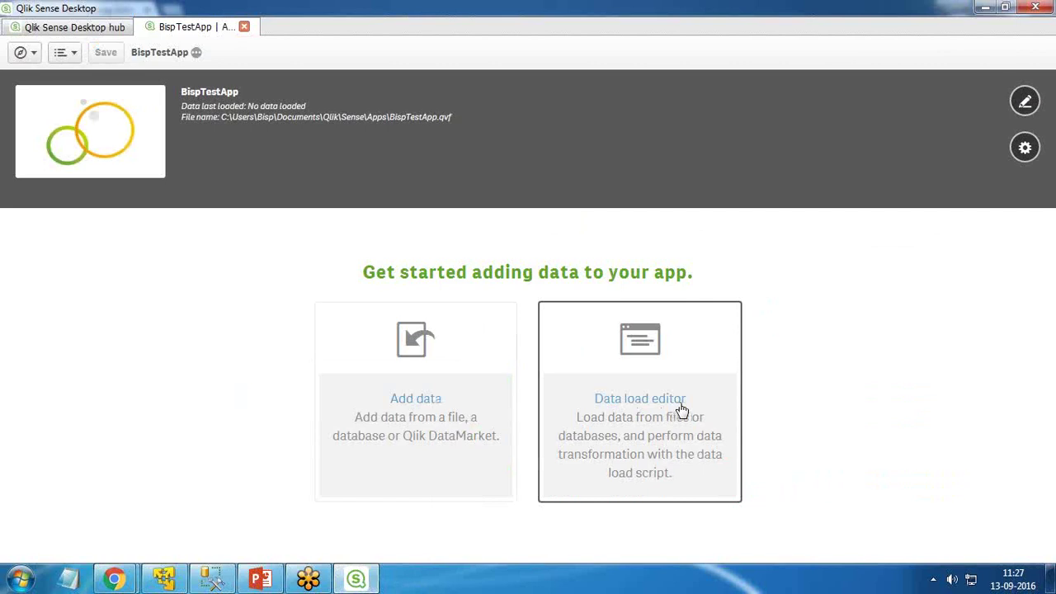
# Check the data source types offered by Add data, close that dialog and open the Data load editor
pyautogui.click(417, 391)
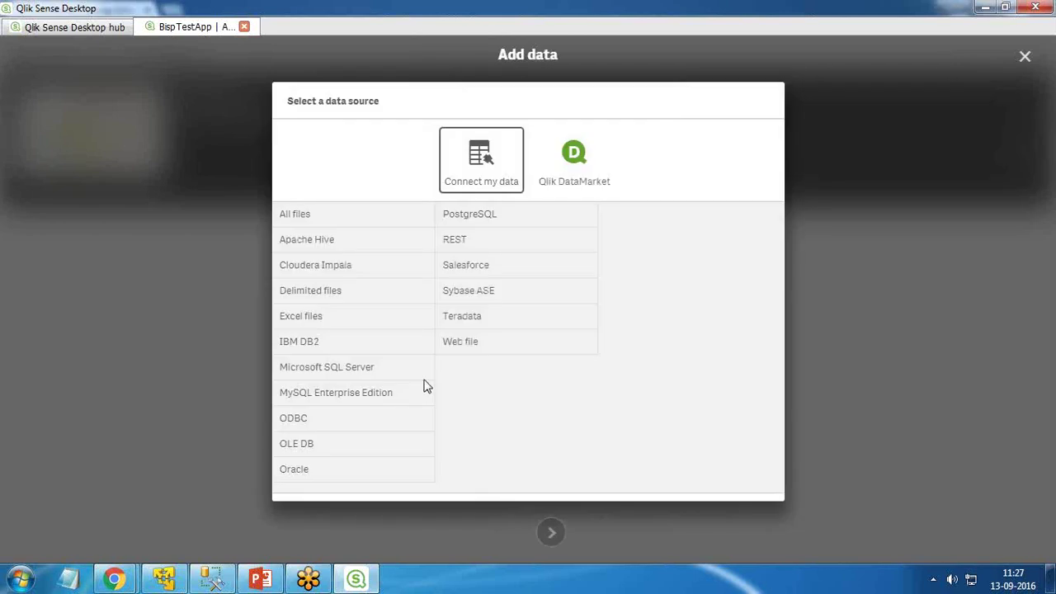
pyautogui.click(1024, 56)
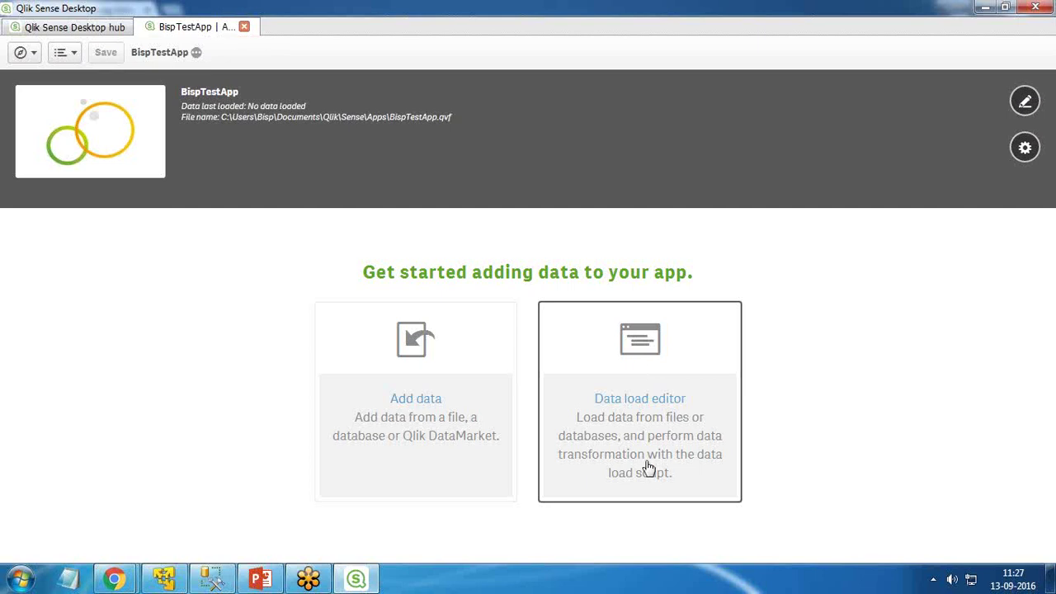
pyautogui.click(644, 419)
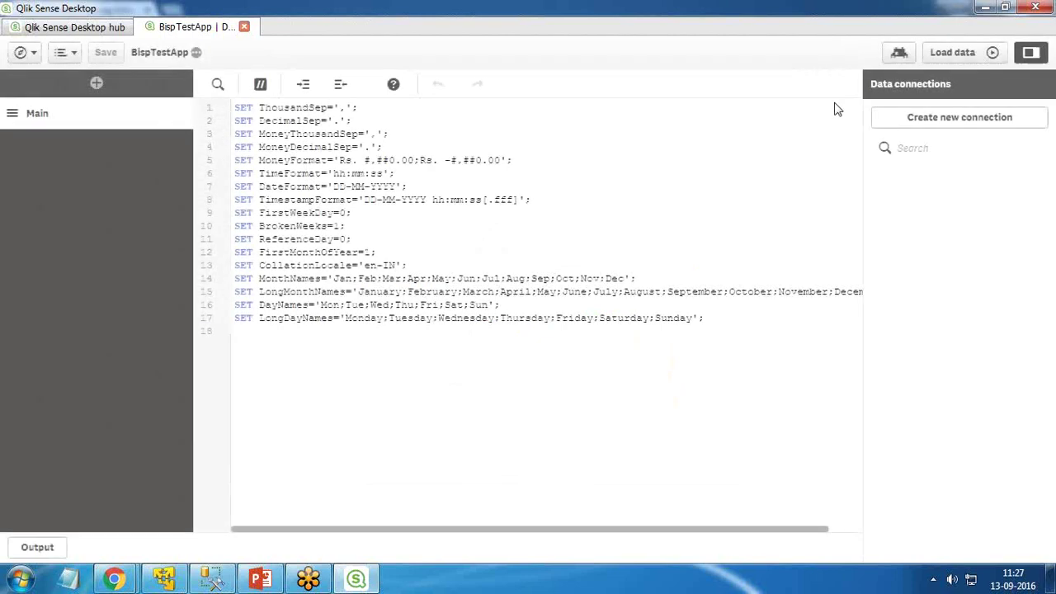
# Add an empty line below the SET statements at the end of the Main script section
pyautogui.moveTo(259, 107); pyautogui.dragTo(702, 319)
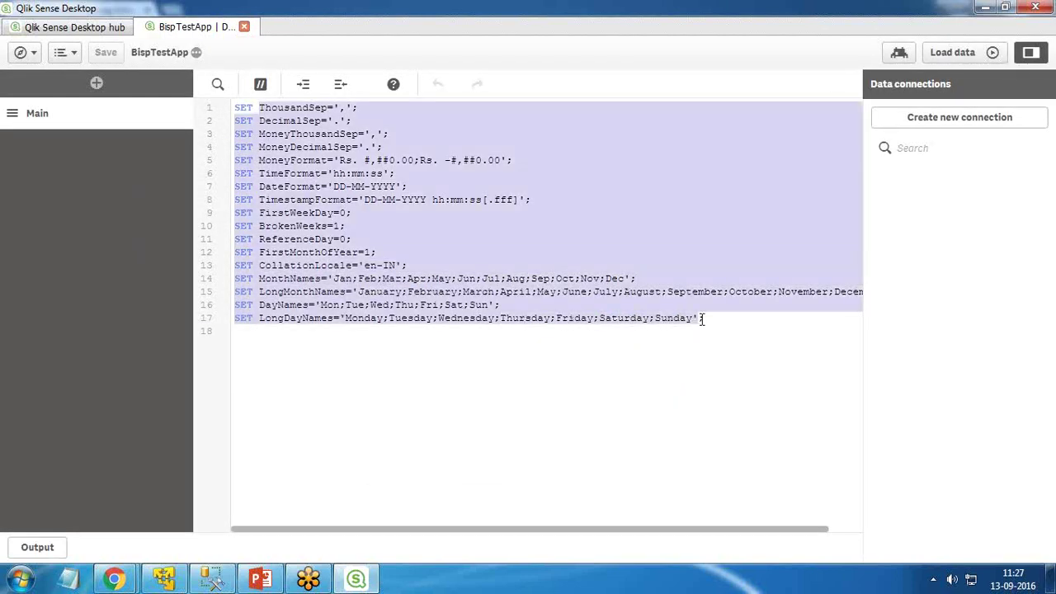
pyautogui.click(323, 334)
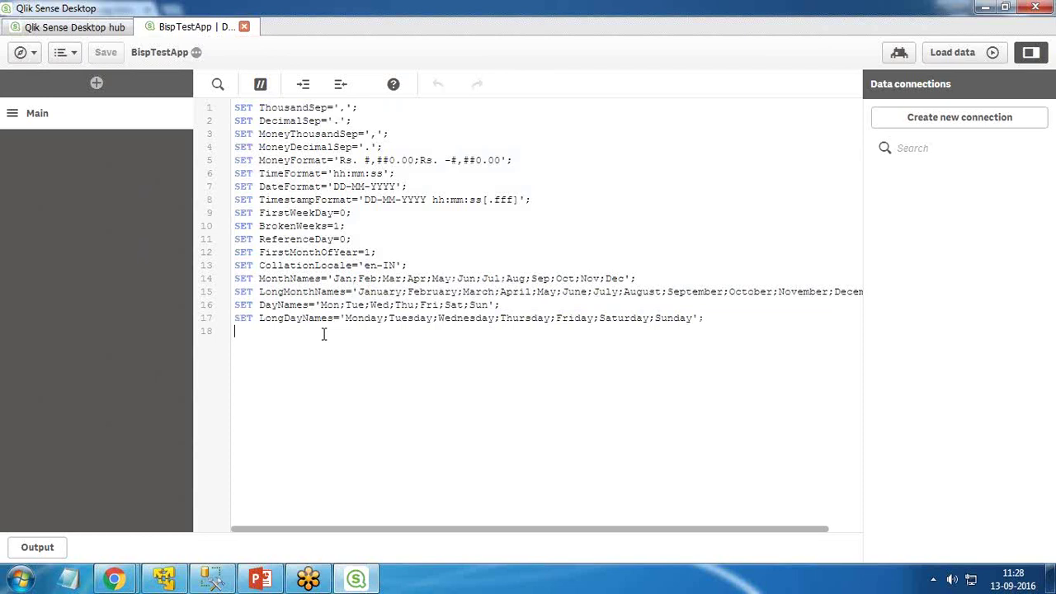
pyautogui.press('Return')
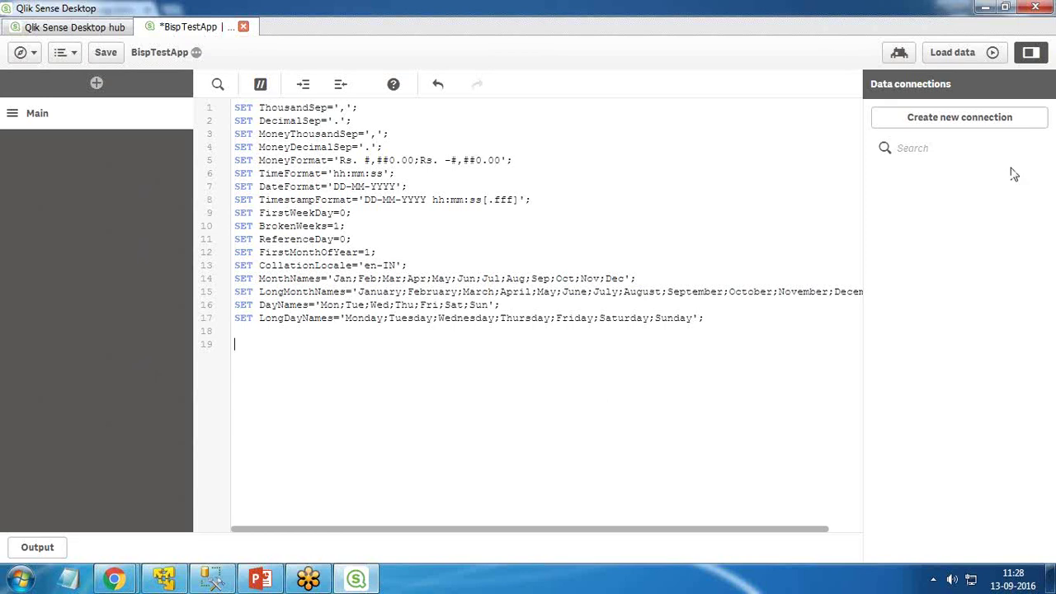
pyautogui.click(955, 121)
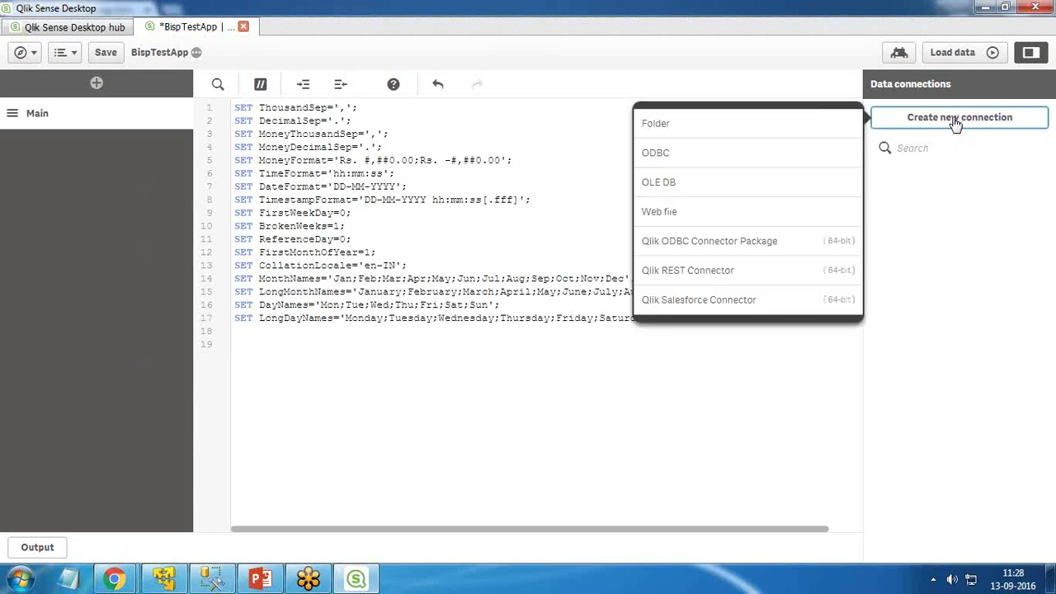
pyautogui.click(659, 214)
pyautogui.click(404, 292)
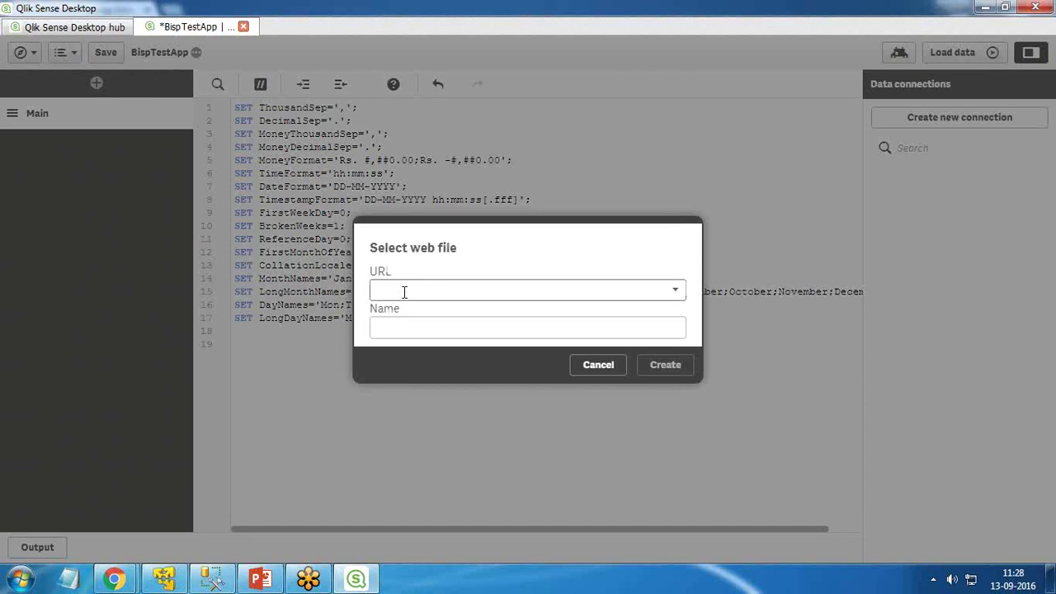
pyautogui.click(676, 290)
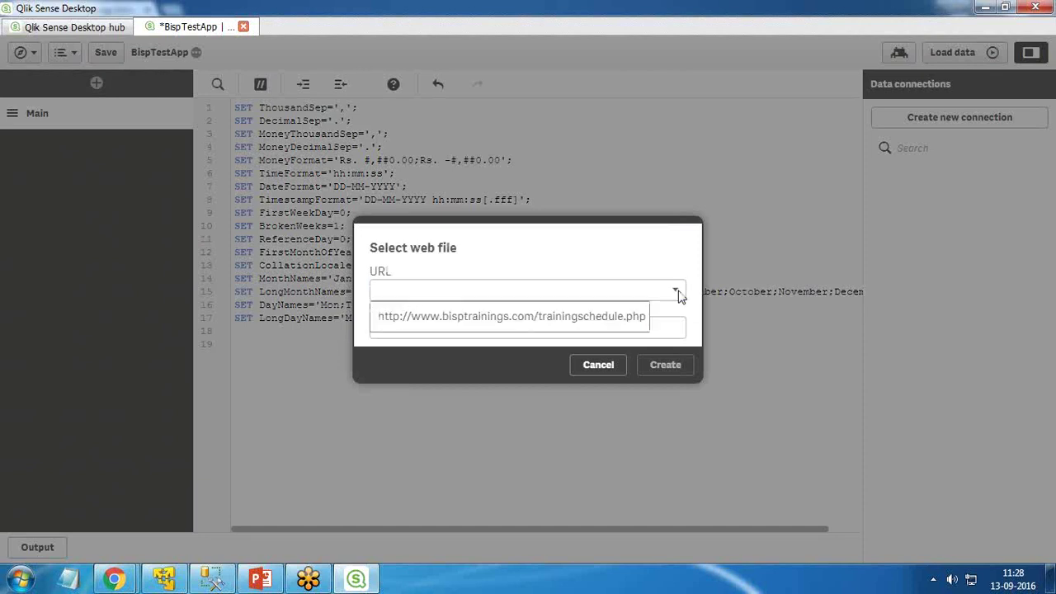
pyautogui.click(676, 293)
pyautogui.click(676, 292)
pyautogui.click(532, 318)
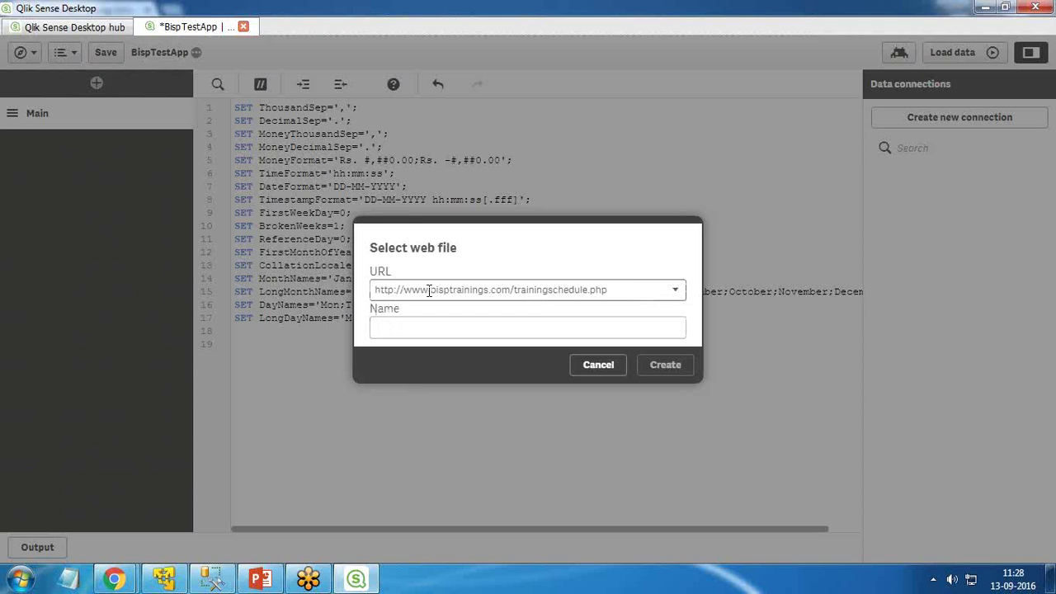
pyautogui.tripleClick(535, 290)
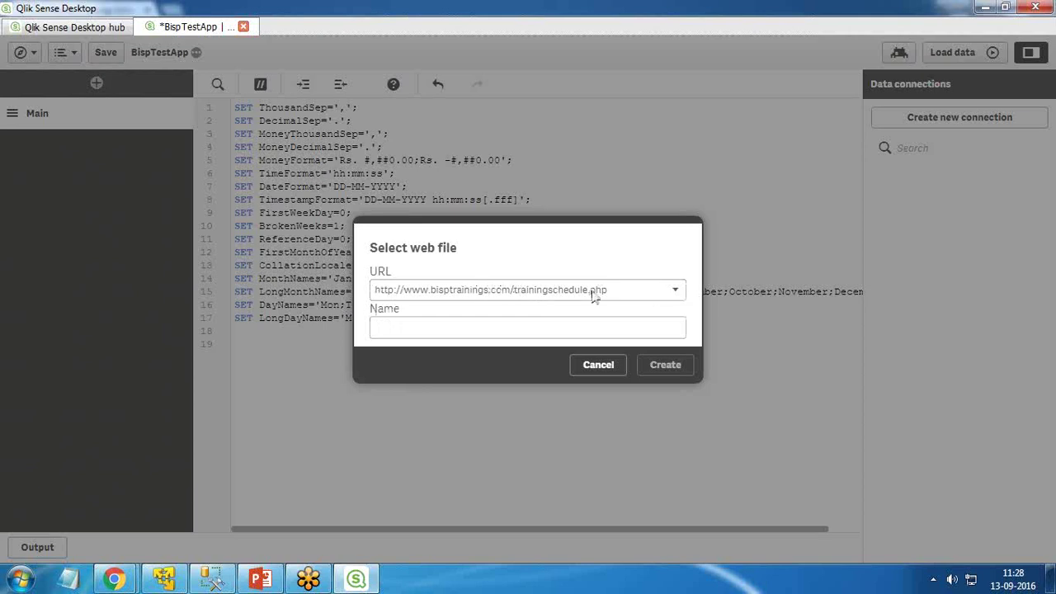
# Copy the training schedule page's address in Chrome and return to the web file dialog in Qlik Sense
pyautogui.moveTo(114, 579)
pyautogui.click(247, 523)
pyautogui.click(291, 42)
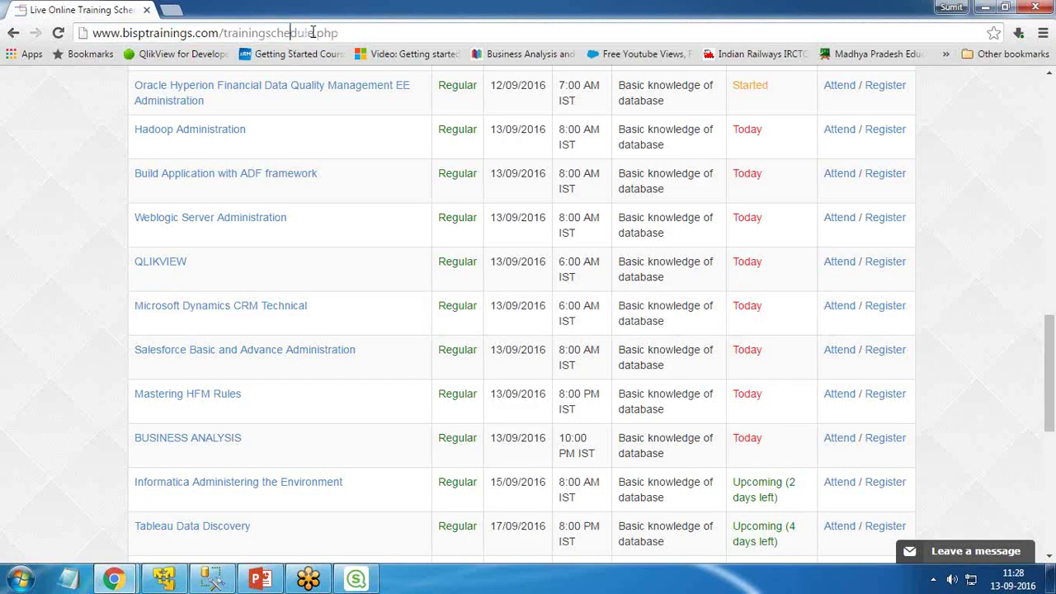
pyautogui.click(239, 37)
pyautogui.rightClick(256, 39)
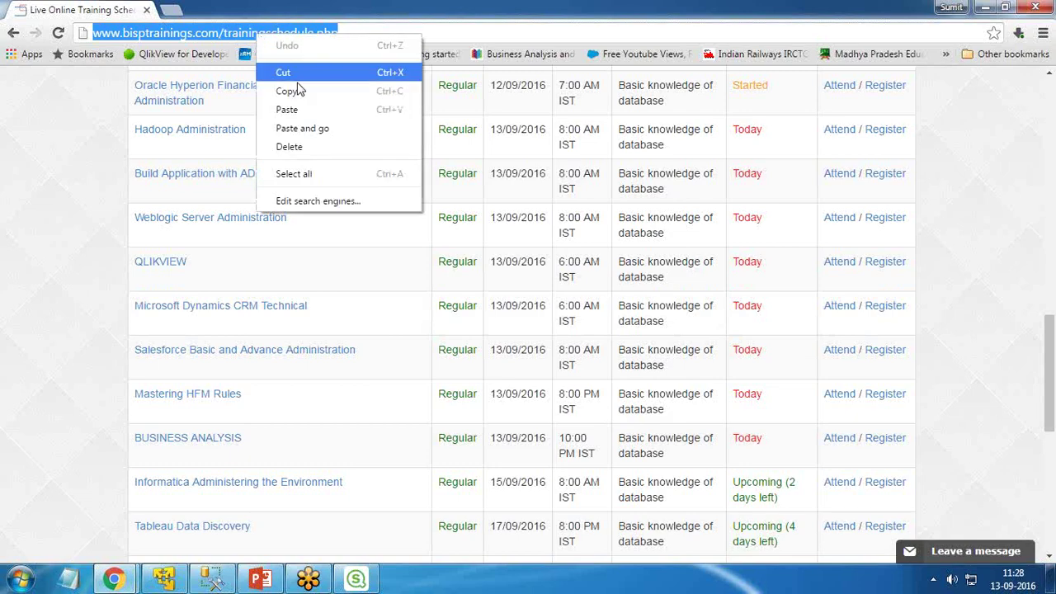
pyautogui.click(290, 87)
pyautogui.click(356, 578)
# Name the web file connection Bisp Training Schedule and create it
pyautogui.click(461, 328)
pyautogui.write('Bisp Traini')
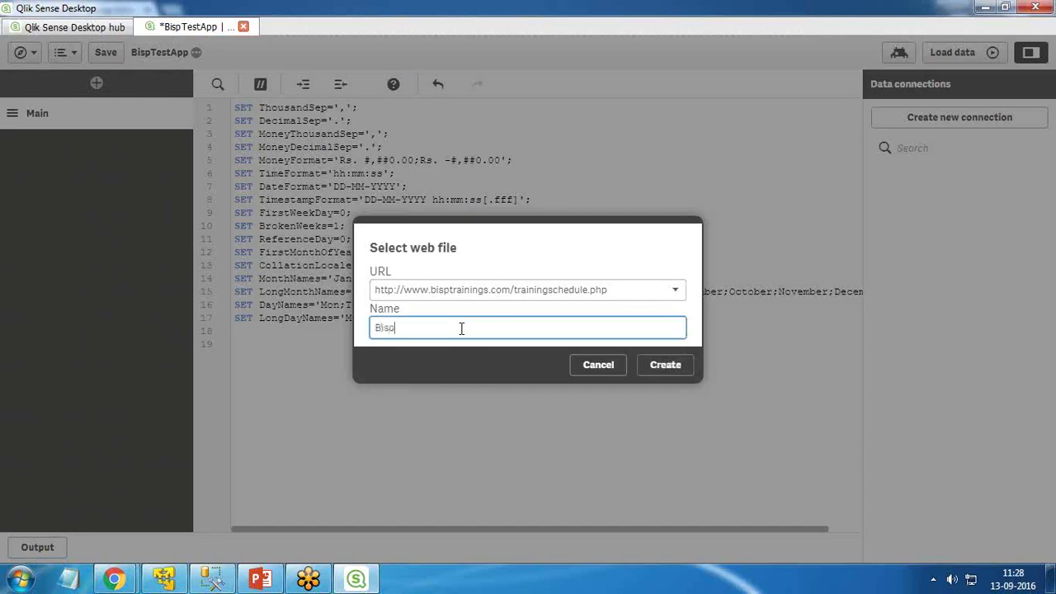
pyautogui.write('ng Schedule')
pyautogui.click(661, 365)
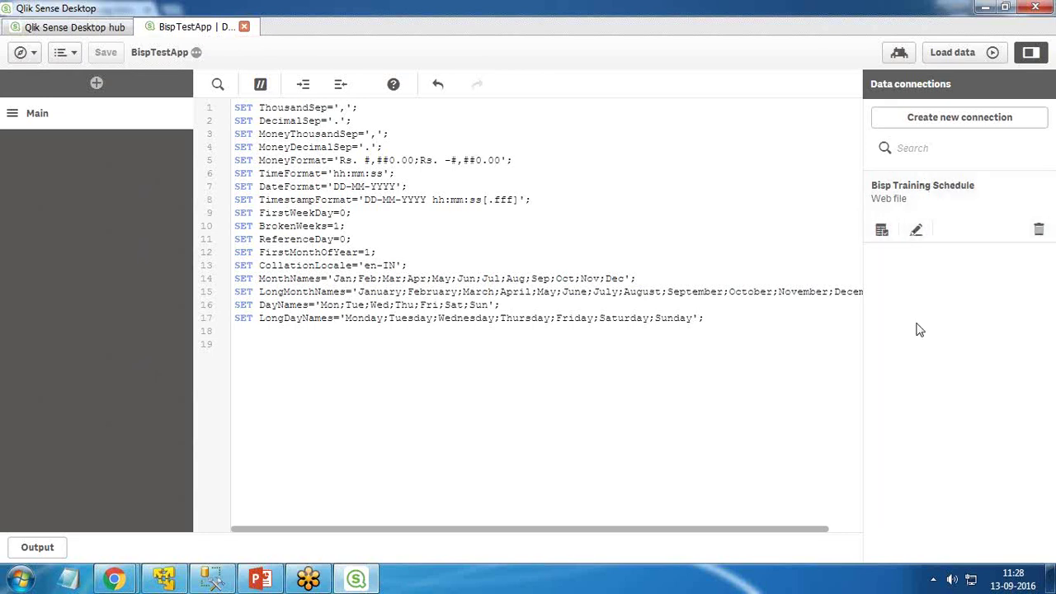
# Open the data selection for the Bisp Training Schedule connection and compare its listed tables with the training schedule page in Chrome
pyautogui.click(883, 237)
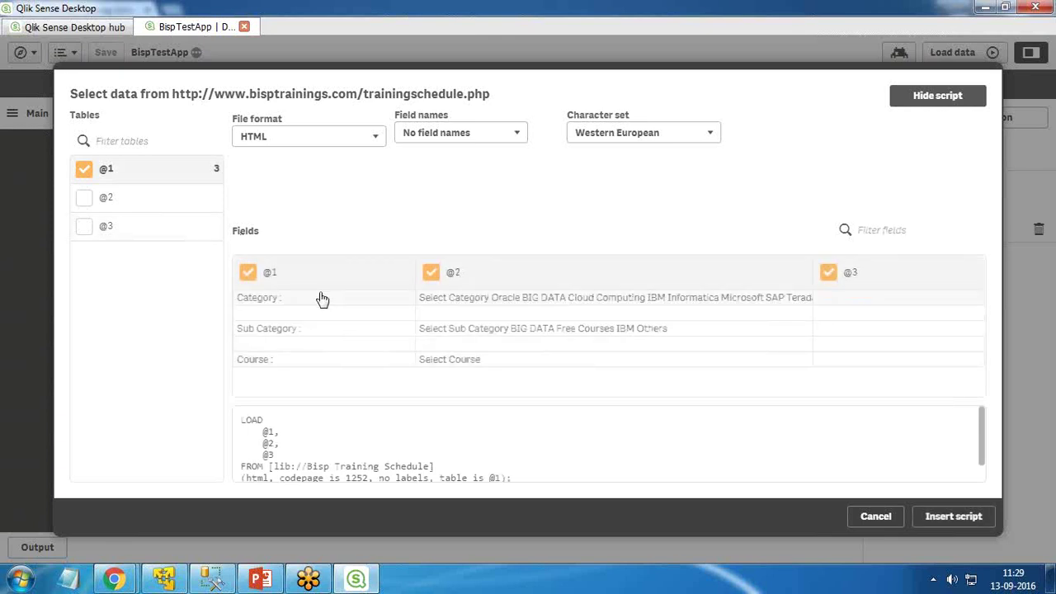
pyautogui.moveTo(128, 581)
pyautogui.click(278, 491)
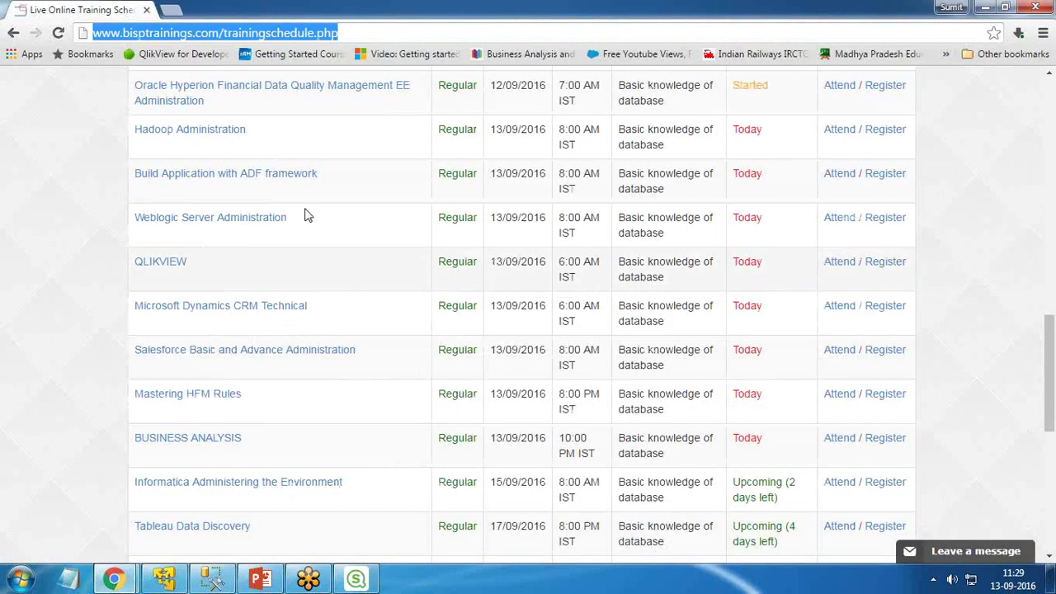
pyautogui.scroll(5, 303, 414)
pyautogui.scroll(5, 302, 413)
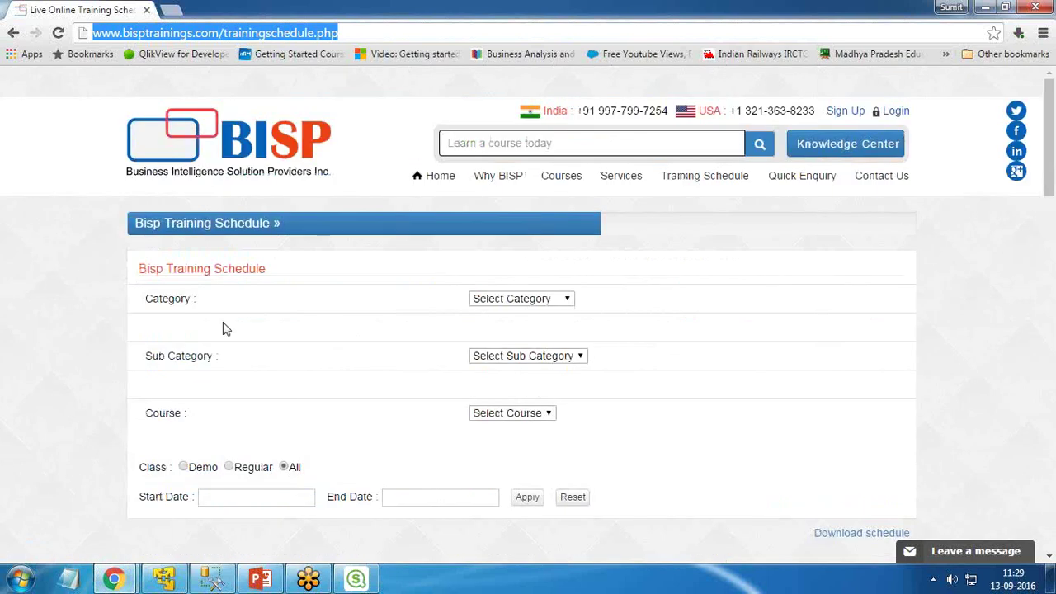
pyautogui.hotkey('alt', 'Tab')
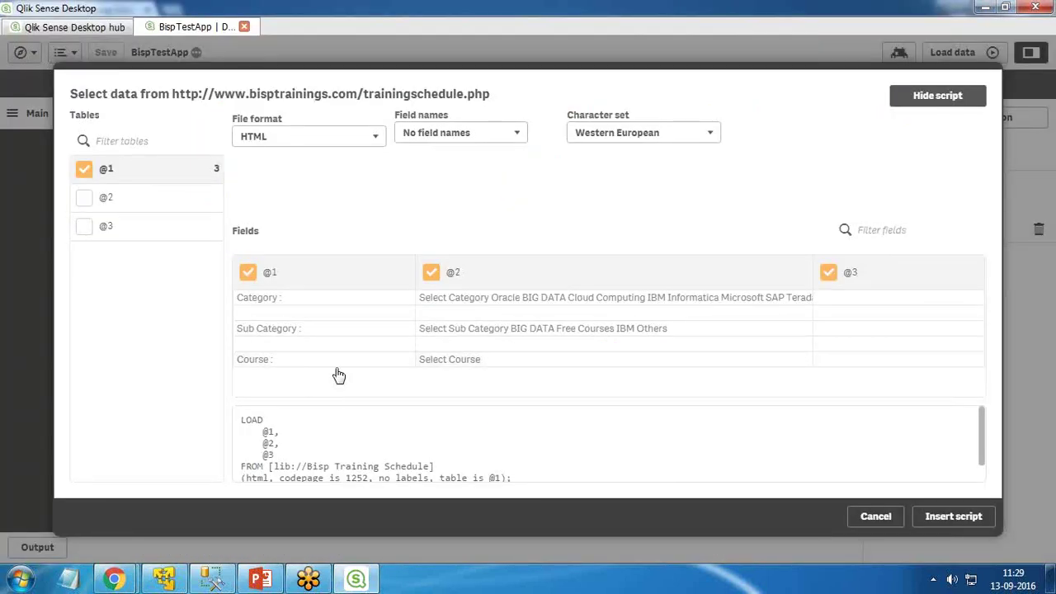
pyautogui.hotkey('alt', 'Tab')
pyautogui.scroll(-5, 342, 370)
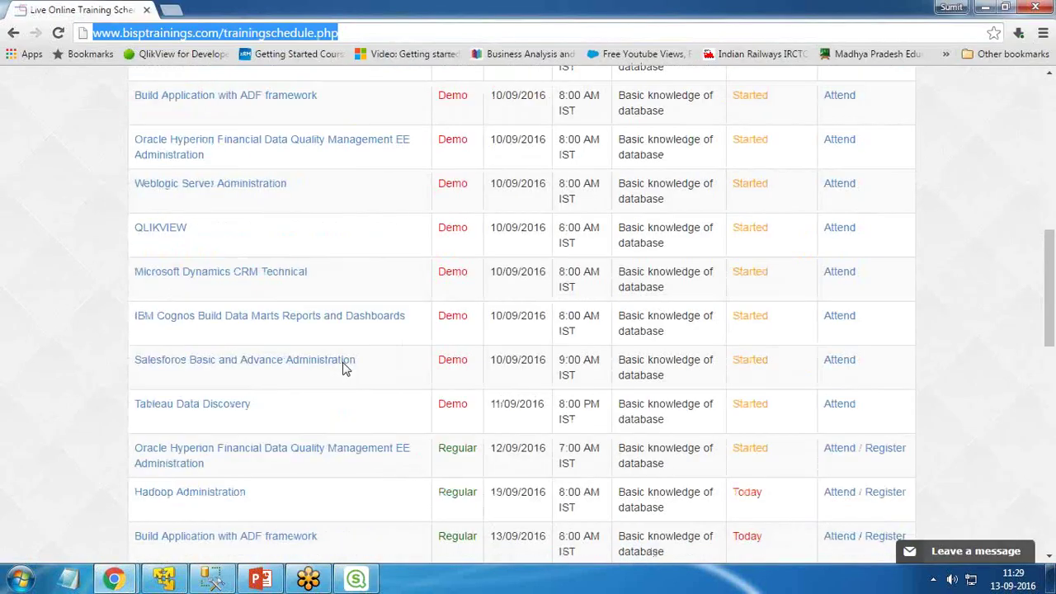
pyautogui.moveTo(133, 267); pyautogui.dragTo(183, 267)
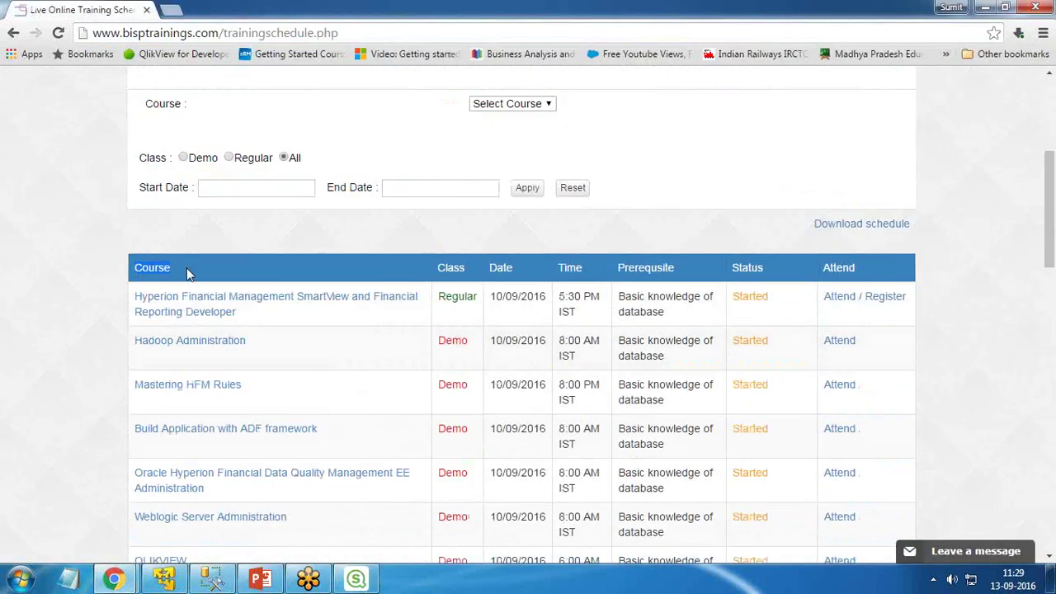
pyautogui.moveTo(438, 267); pyautogui.dragTo(465, 268)
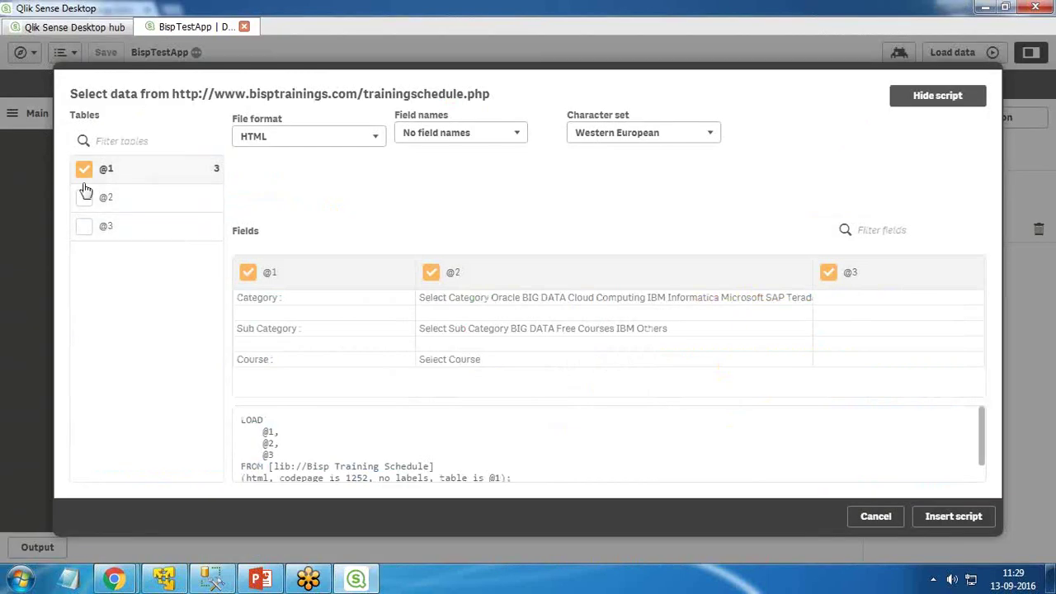
# Deselect table @1 and select table @3 as the table to load
pyautogui.click(85, 170)
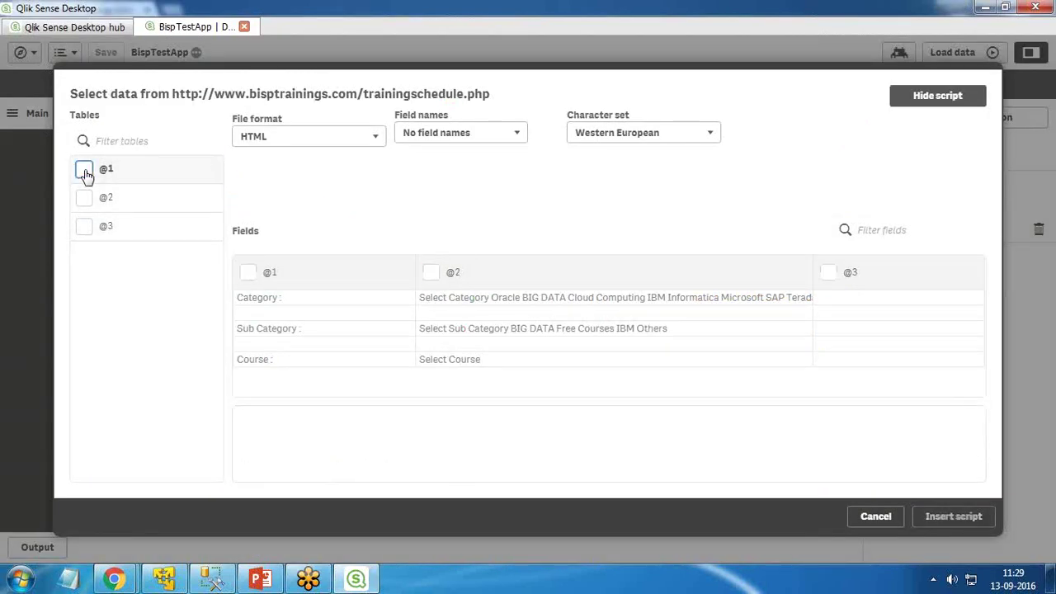
pyautogui.click(84, 170)
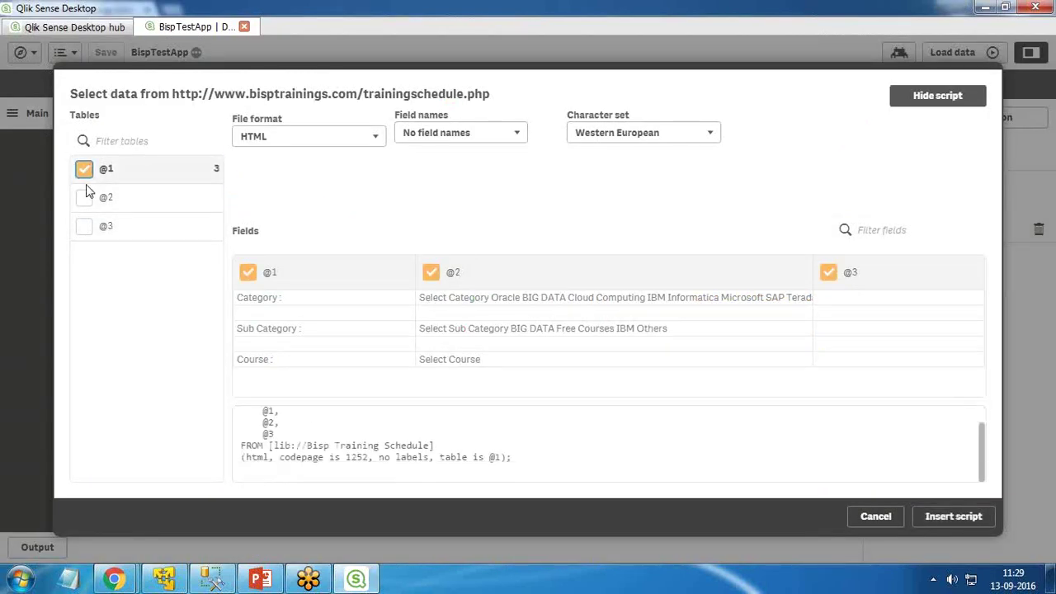
pyautogui.scroll(1, 272, 446)
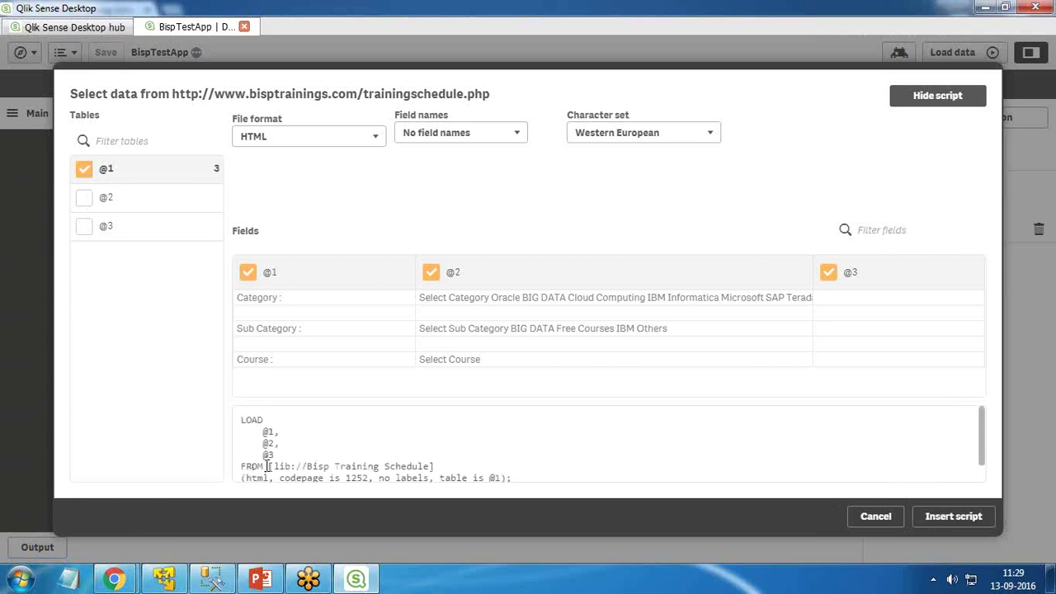
pyautogui.click(84, 169)
pyautogui.click(84, 227)
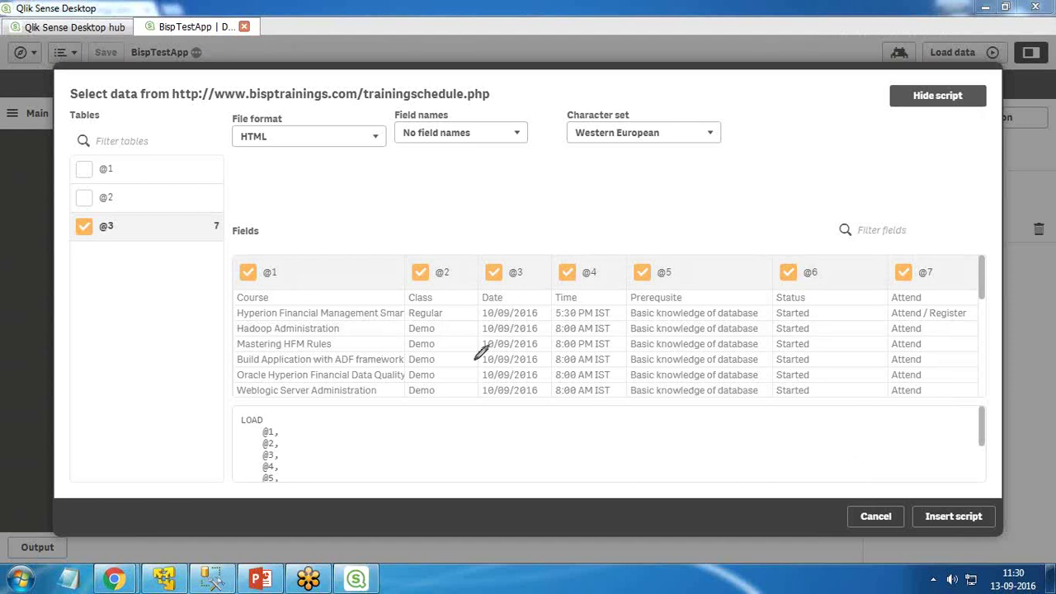
pyautogui.moveTo(233, 303); pyautogui.dragTo(267, 303)
pyautogui.moveTo(405, 302); pyautogui.dragTo(425, 303)
pyautogui.moveTo(286, 263)
pyautogui.mouseDown()
pyautogui.moveTo(257, 272)
pyautogui.moveTo(270, 288)
pyautogui.moveTo(290, 270)
pyautogui.moveTo(283, 262)
pyautogui.mouseUp()
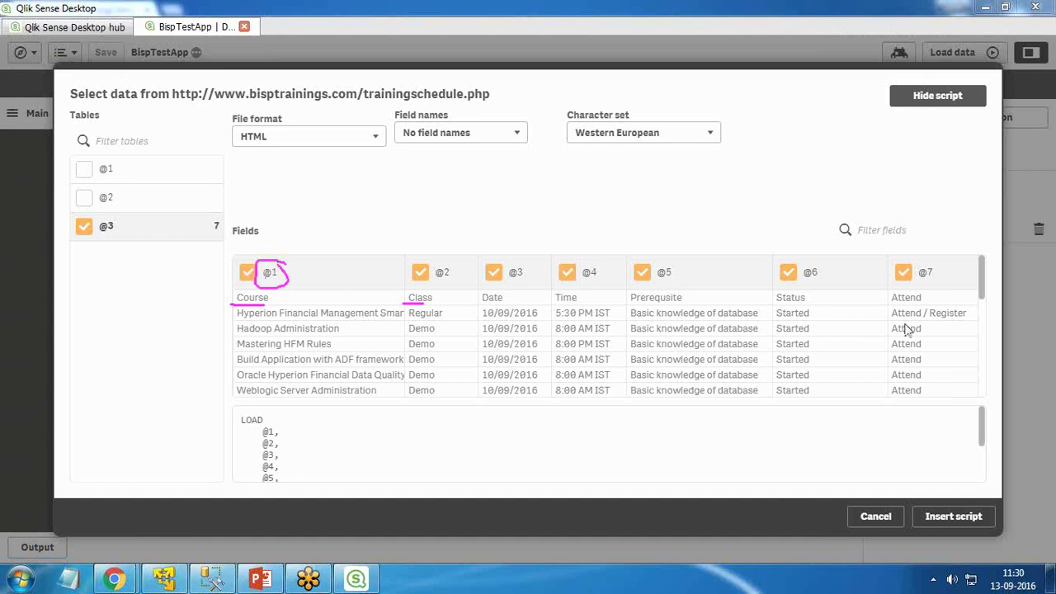
pyautogui.press('Escape')
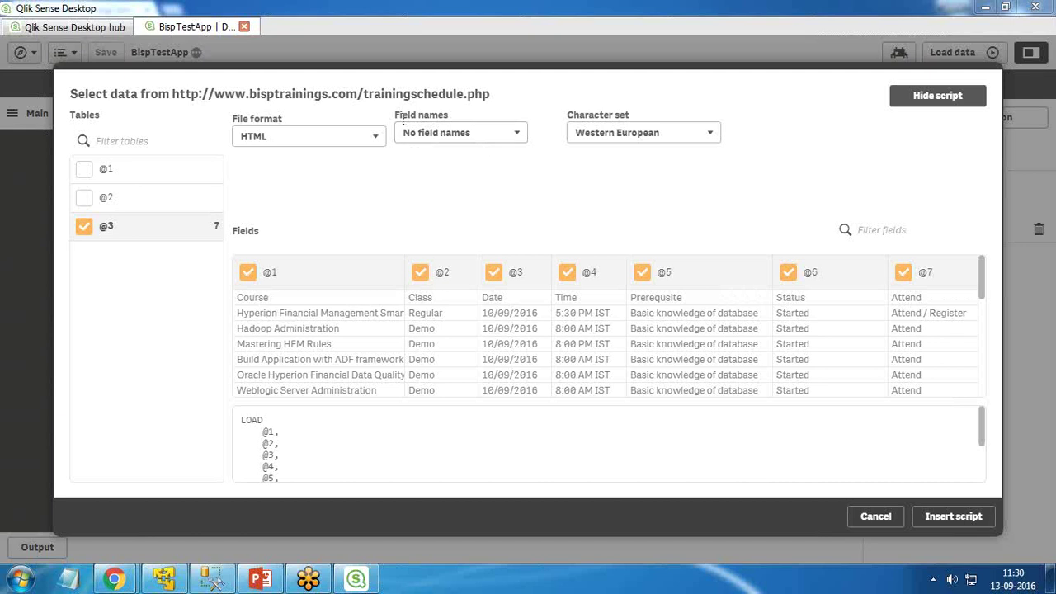
# Set the field names option for table @3 to Embedded field names
pyautogui.click(470, 133)
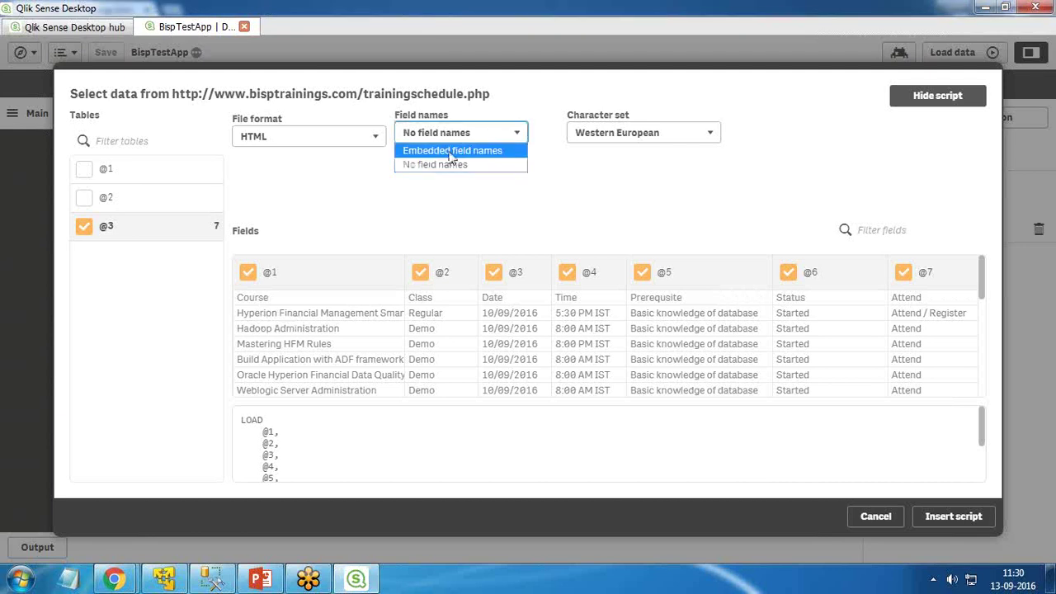
pyautogui.click(452, 152)
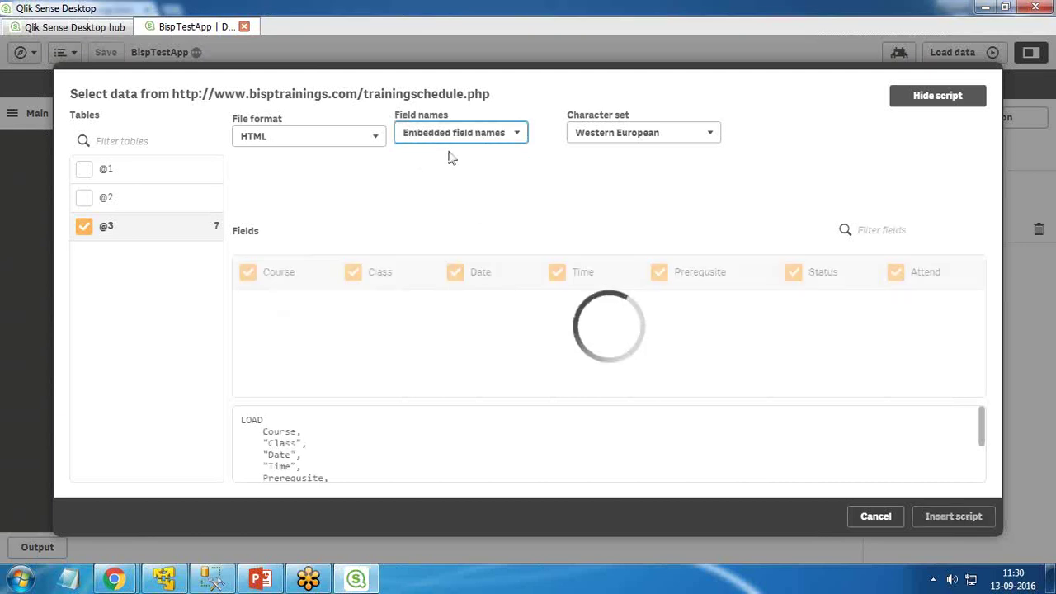
pyautogui.moveTo(298, 277); pyautogui.dragTo(266, 277)
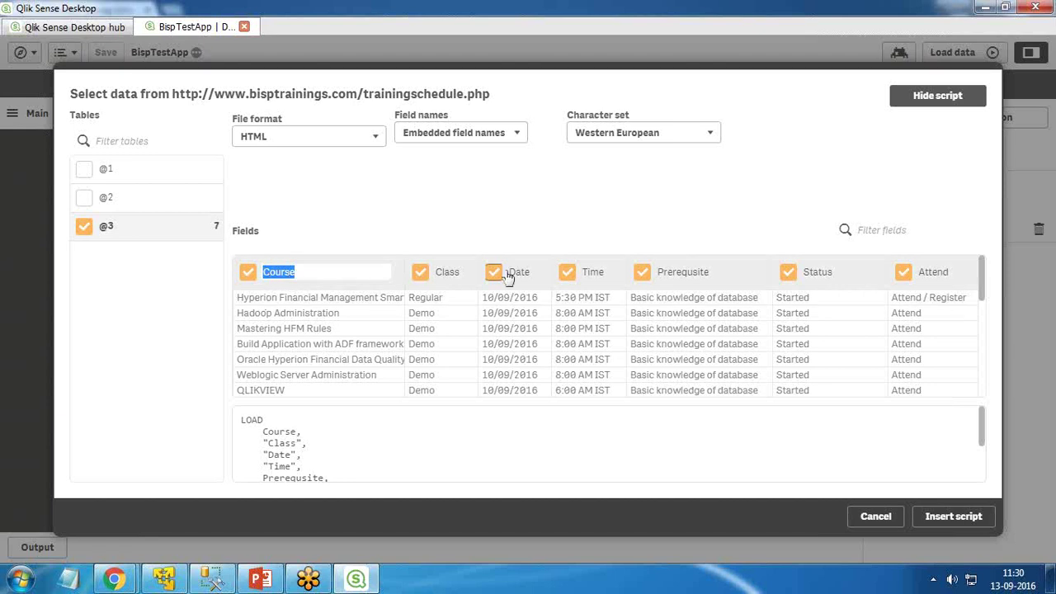
pyautogui.click(1022, 117)
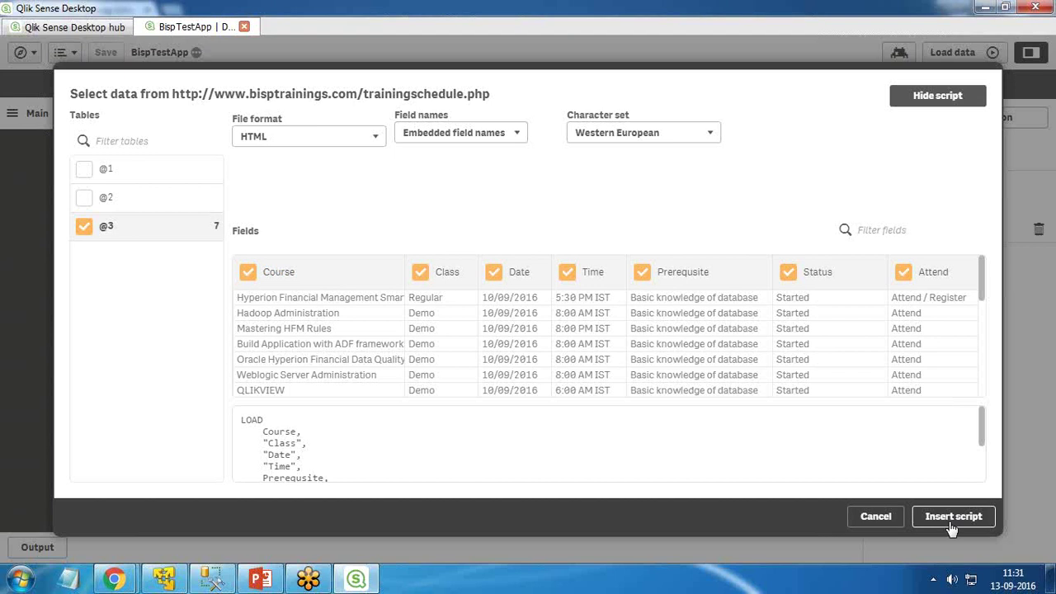
# Review table @3's generated load script and try it without the Attend field
pyautogui.scroll(-10, 977, 362)
pyautogui.scroll(10, 977, 363)
pyautogui.scroll(-10, 977, 388)
pyautogui.scroll(10, 977, 387)
pyautogui.click(903, 271)
pyautogui.scroll(-2, 346, 419)
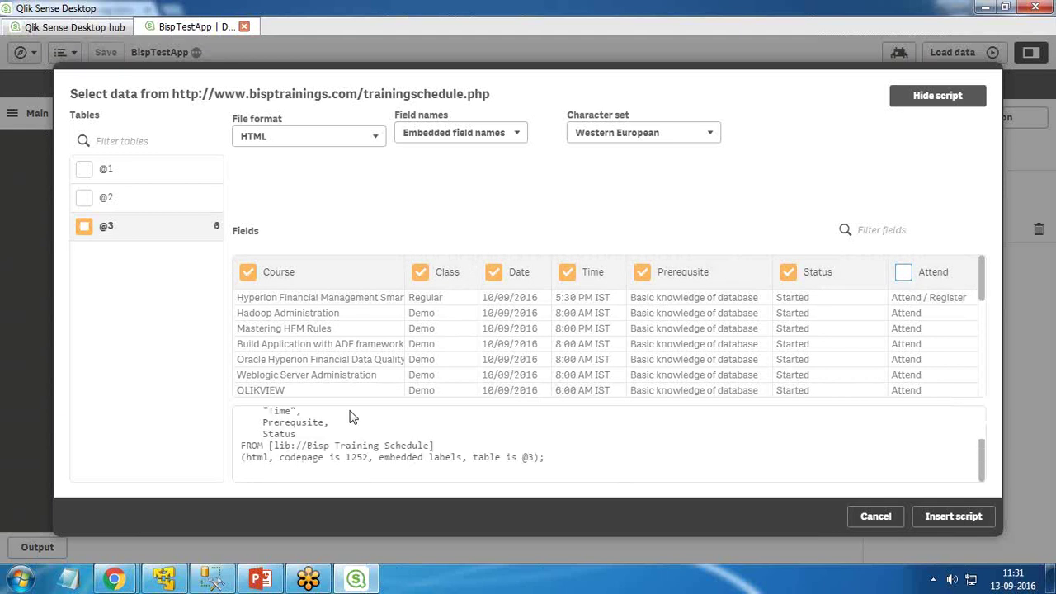
pyautogui.scroll(2, 305, 450)
pyautogui.scroll(-2, 302, 450)
pyautogui.click(904, 273)
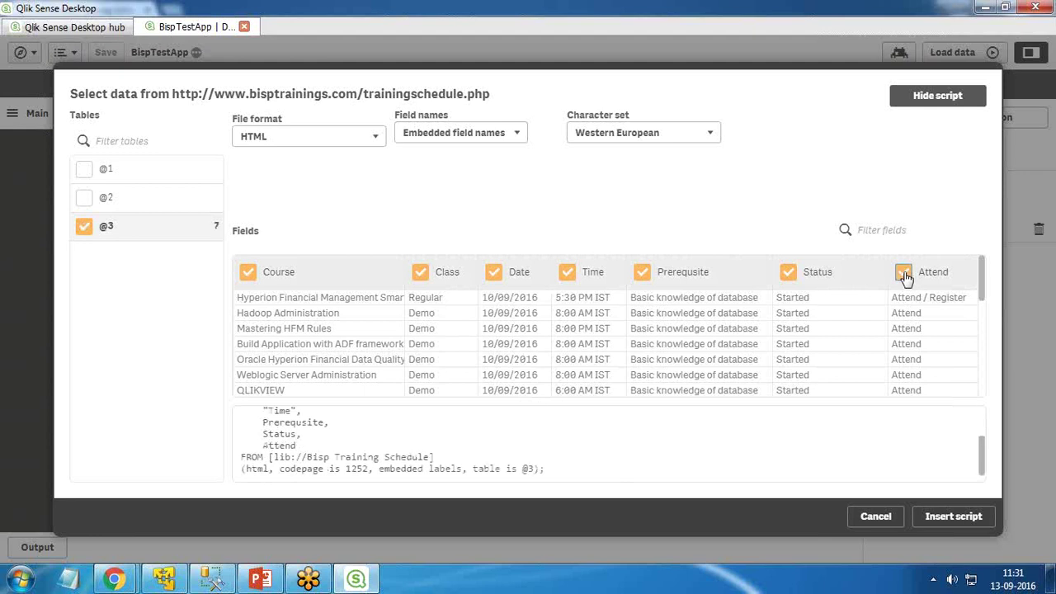
# Insert the load script for table @3 into the Main section and save the app
pyautogui.click(940, 529)
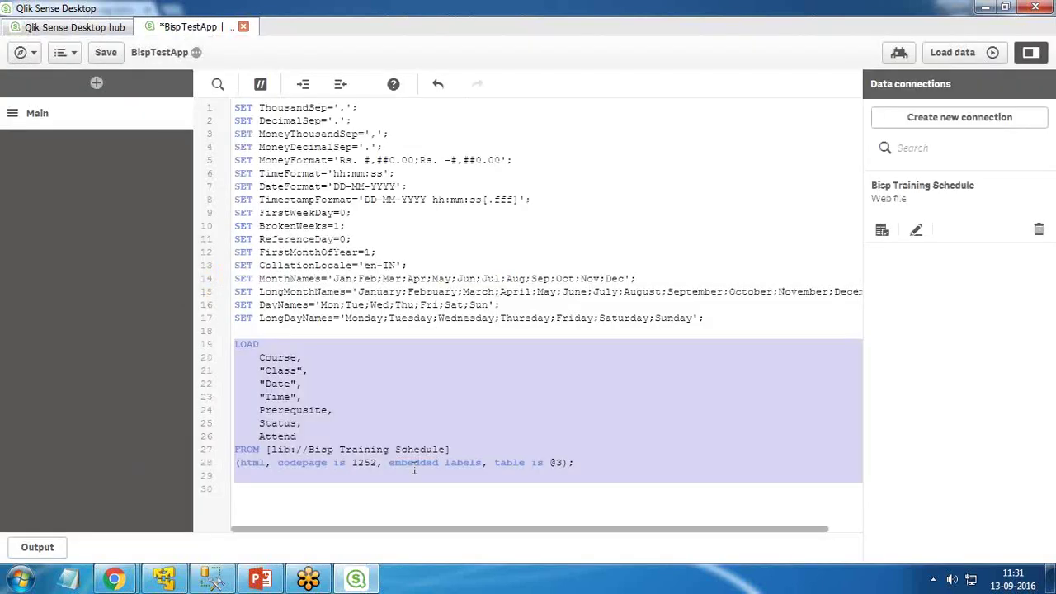
pyautogui.click(239, 343)
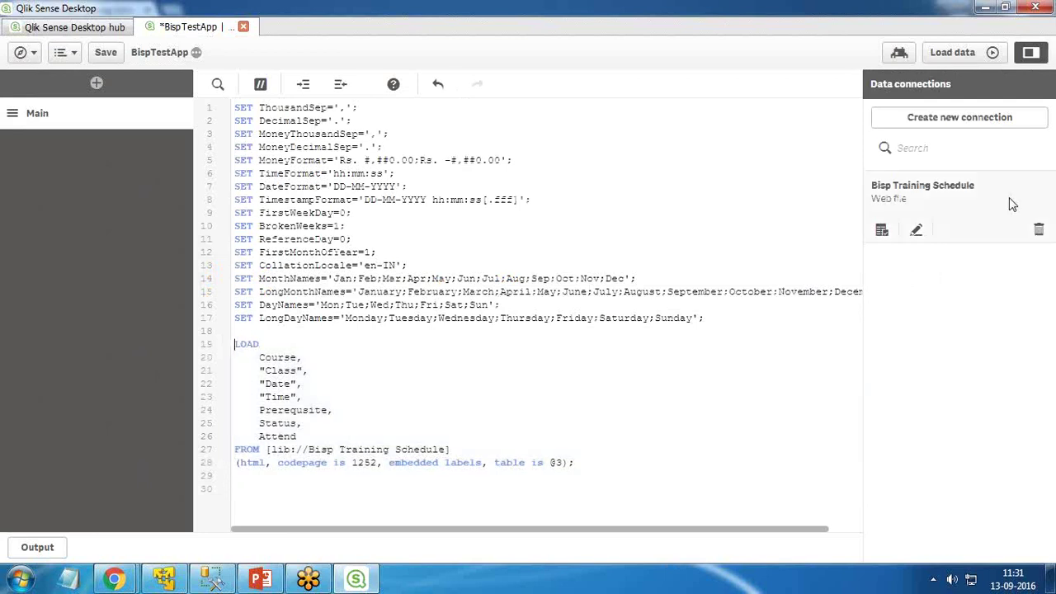
pyautogui.click(104, 56)
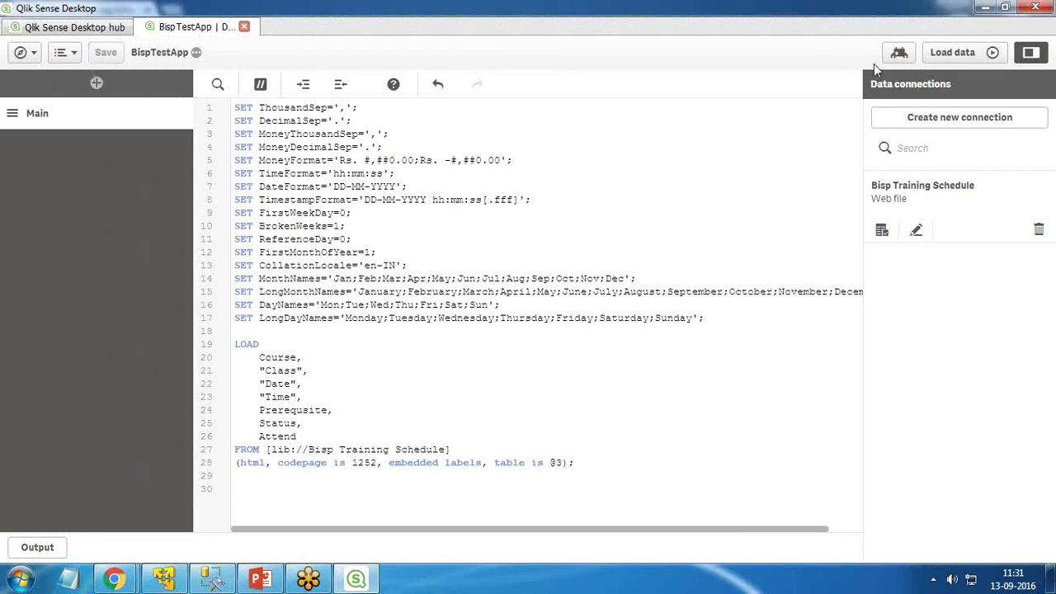
# Load the data, check the load progress report for forced errors and synthetic keys, and close the report
pyautogui.click(954, 52)
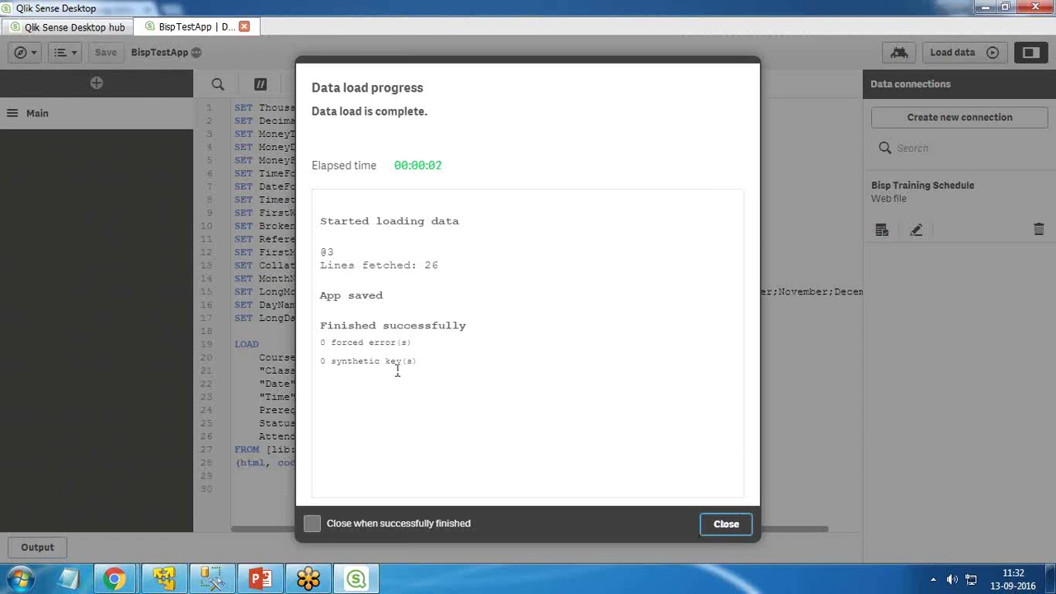
pyautogui.moveTo(417, 362); pyautogui.dragTo(326, 365)
pyautogui.click(337, 370)
pyautogui.moveTo(331, 362); pyautogui.dragTo(414, 363)
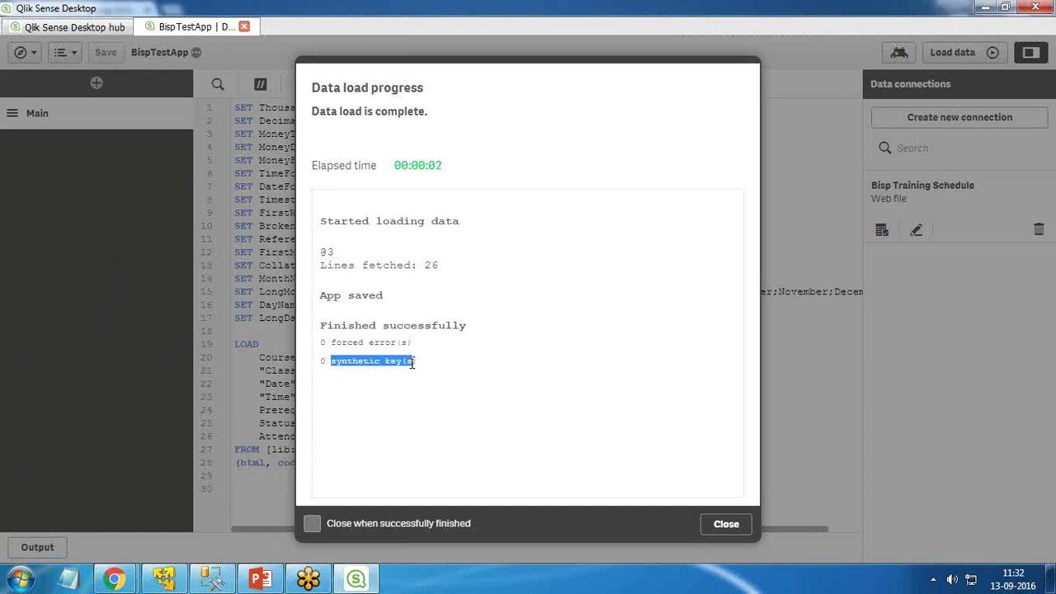
pyautogui.moveTo(418, 370); pyautogui.dragTo(317, 362)
pyautogui.click(726, 525)
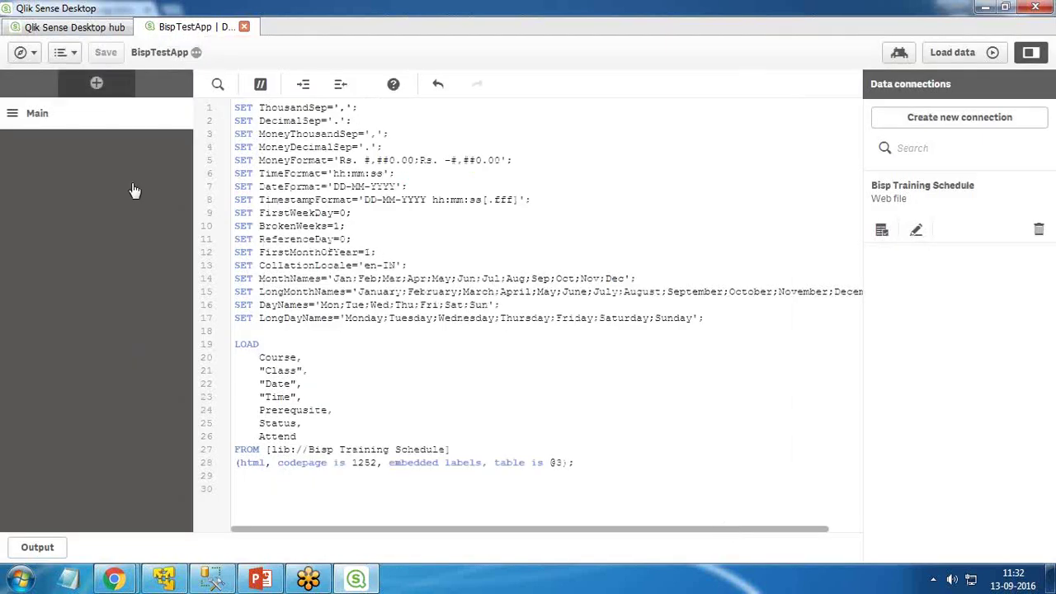
# View the loaded table @3 in the Data manager and in the Data model viewer
pyautogui.click(21, 52)
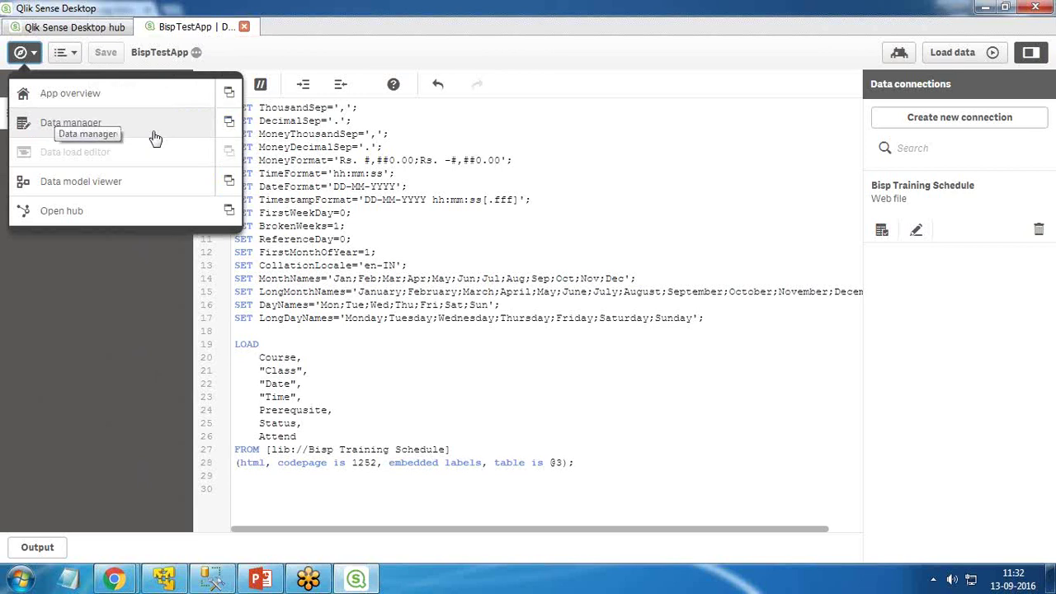
pyautogui.click(66, 125)
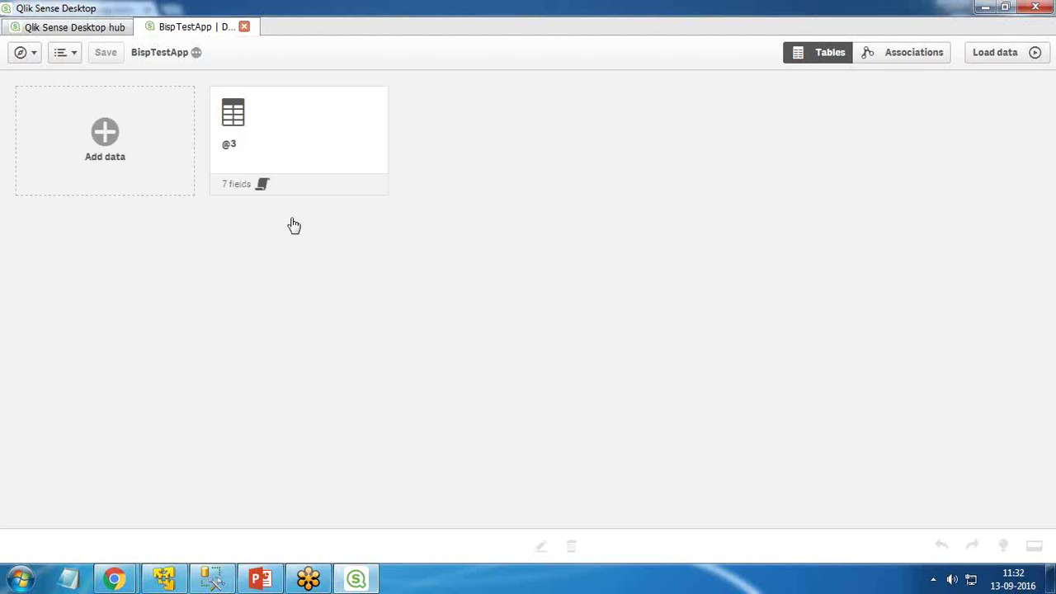
pyautogui.click(254, 131)
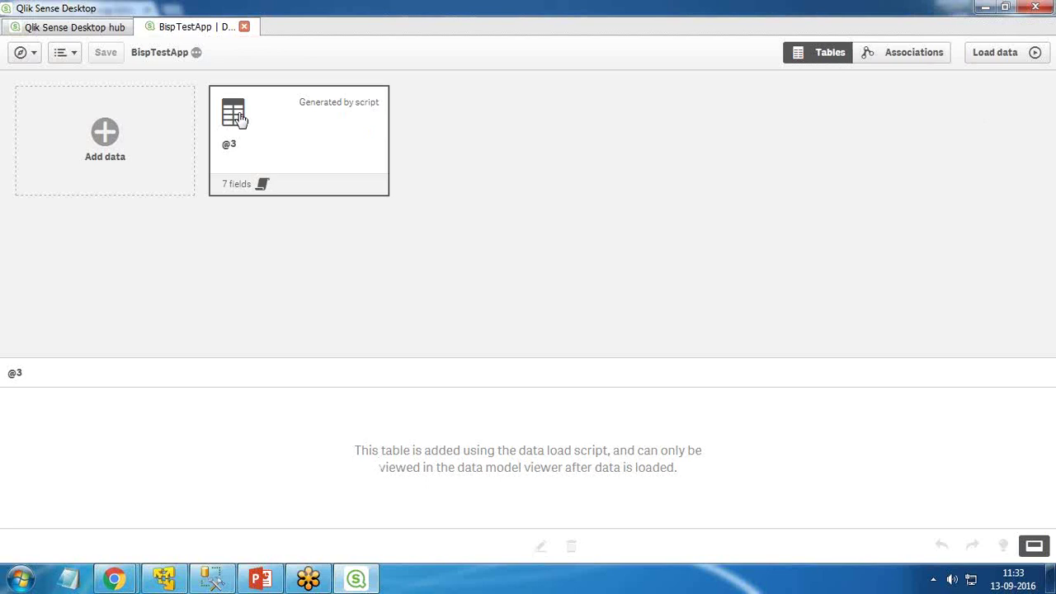
pyautogui.click(33, 55)
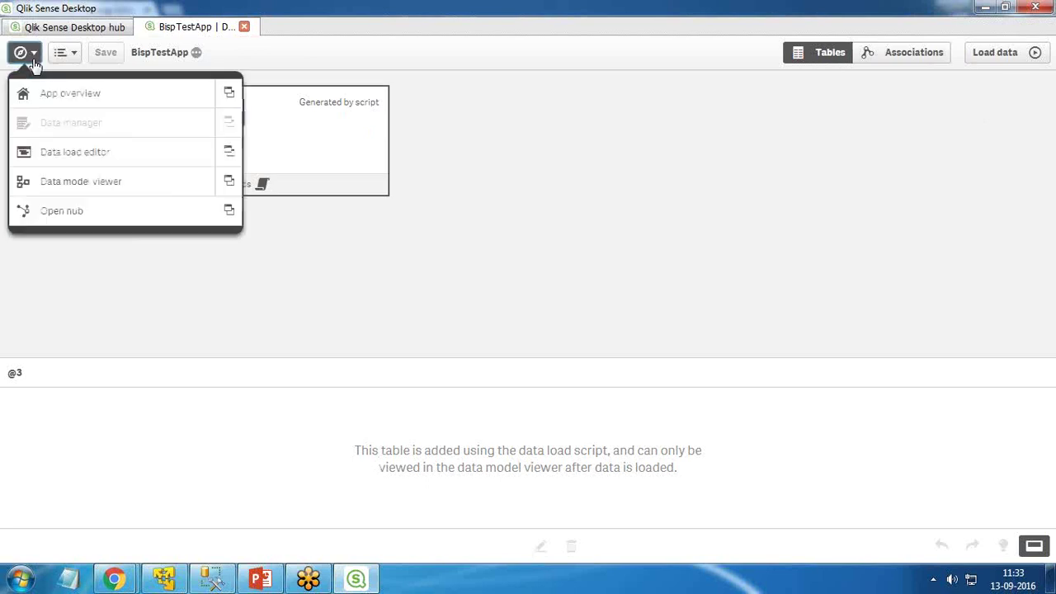
pyautogui.click(80, 188)
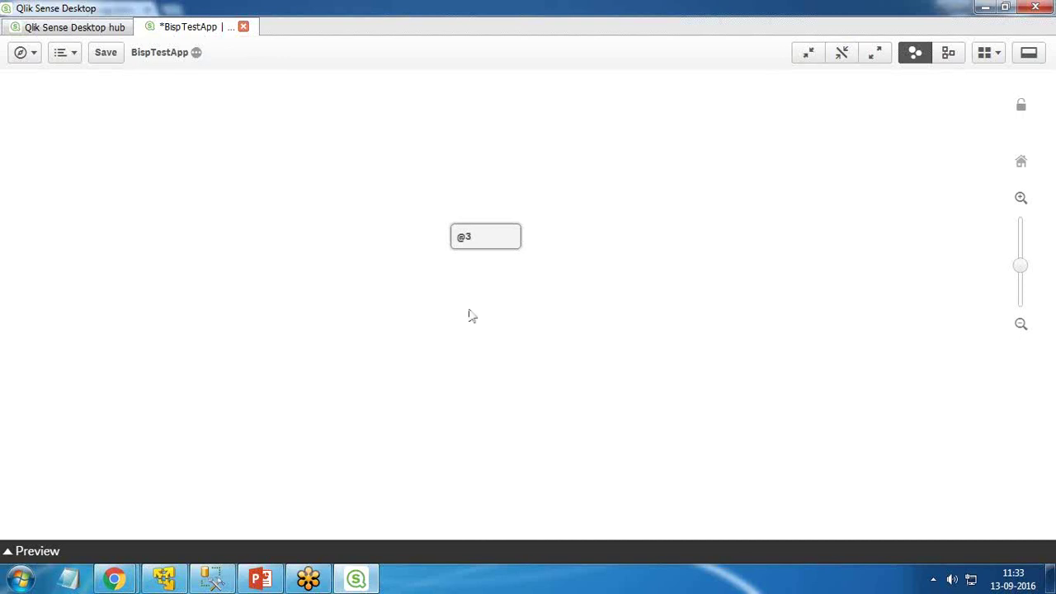
# Go to the app overview and create a new sheet titled Bisp Training Analysis Sheet
pyautogui.click(34, 63)
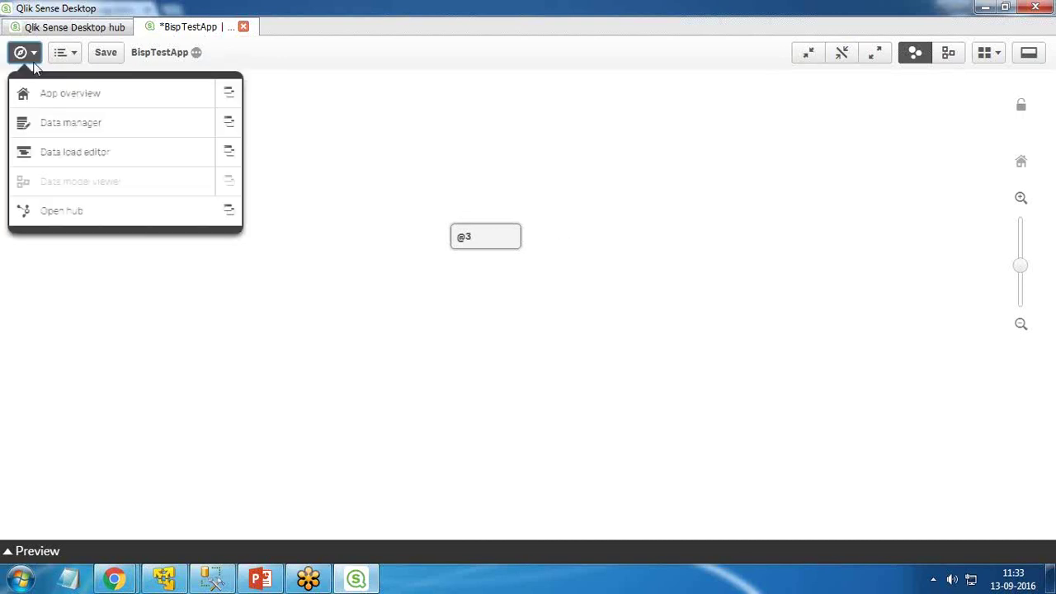
pyautogui.click(67, 99)
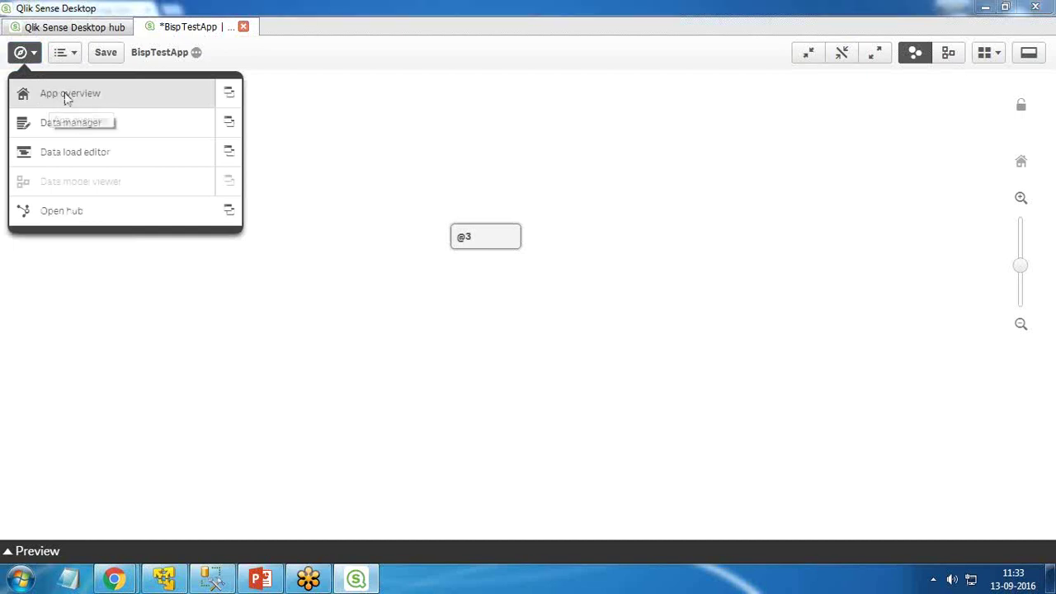
pyautogui.click(603, 346)
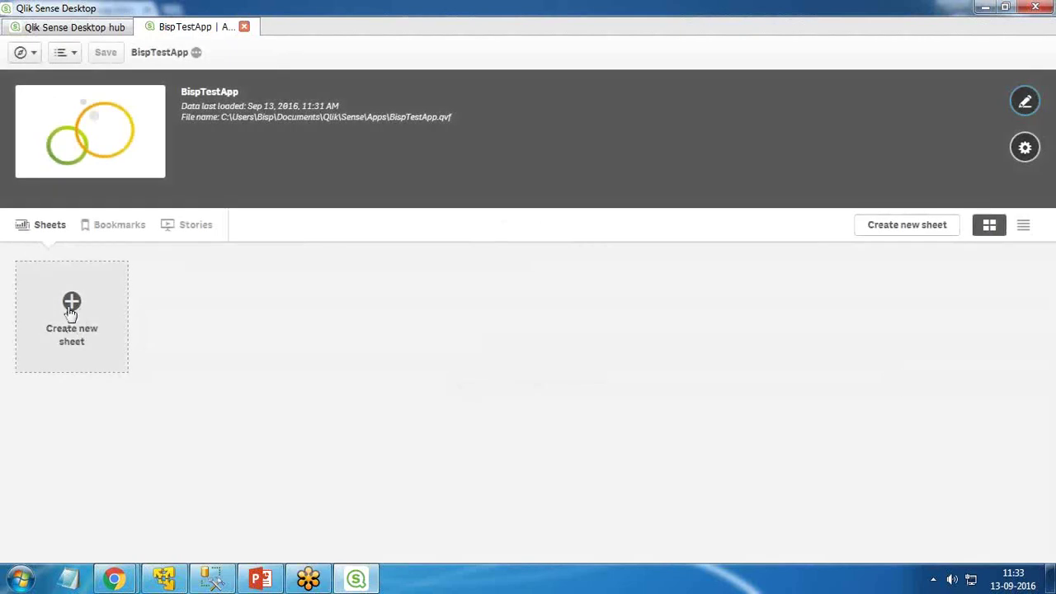
pyautogui.click(70, 311)
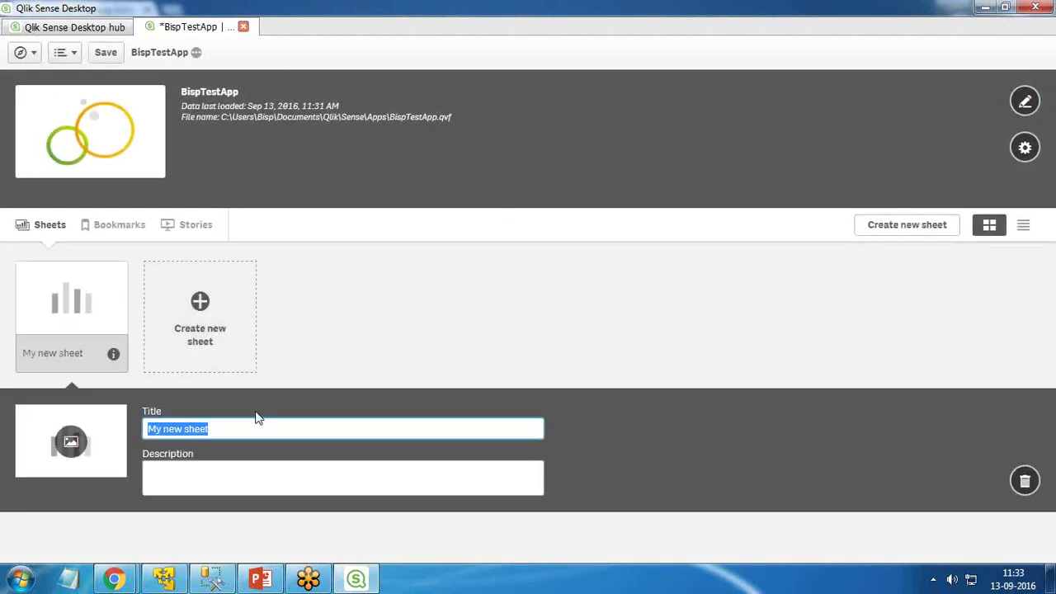
pyautogui.write('Bisp Training Analysis')
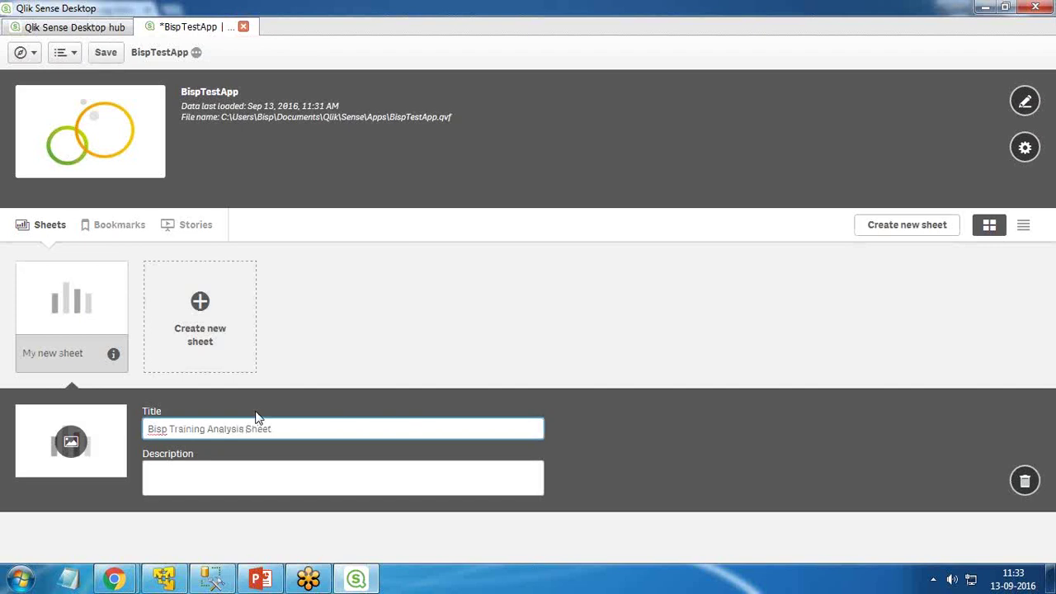
# Confirm the sheet title, open Bisp Training Analysis Sheet and start editing it
pyautogui.press('Return')
pyautogui.click(83, 313)
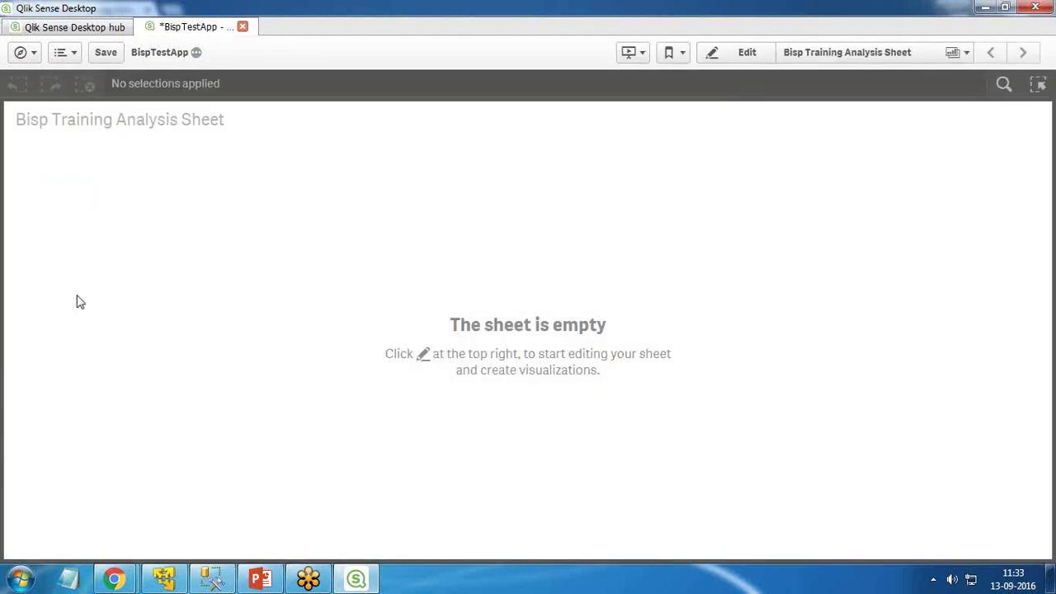
pyautogui.click(733, 62)
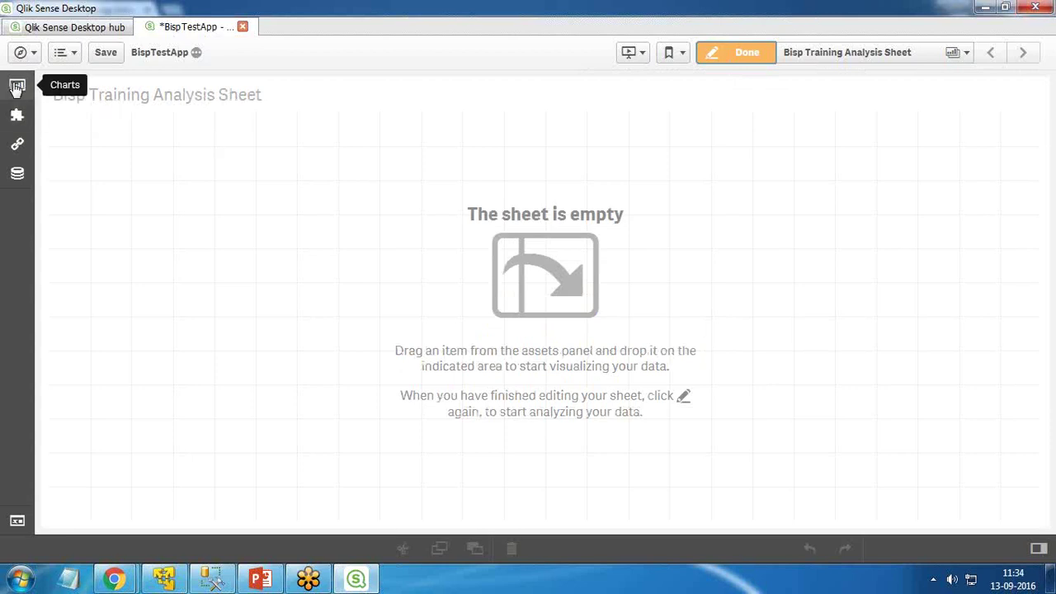
# Examine the available data fields and the table filter choices, keeping the filter on All tables
pyautogui.click(18, 172)
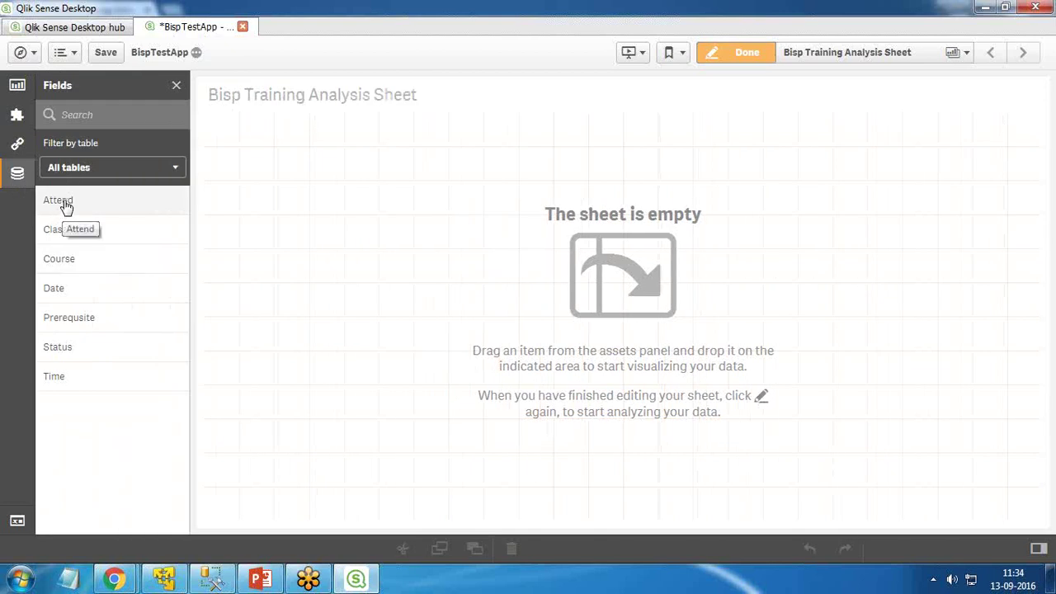
pyautogui.click(172, 168)
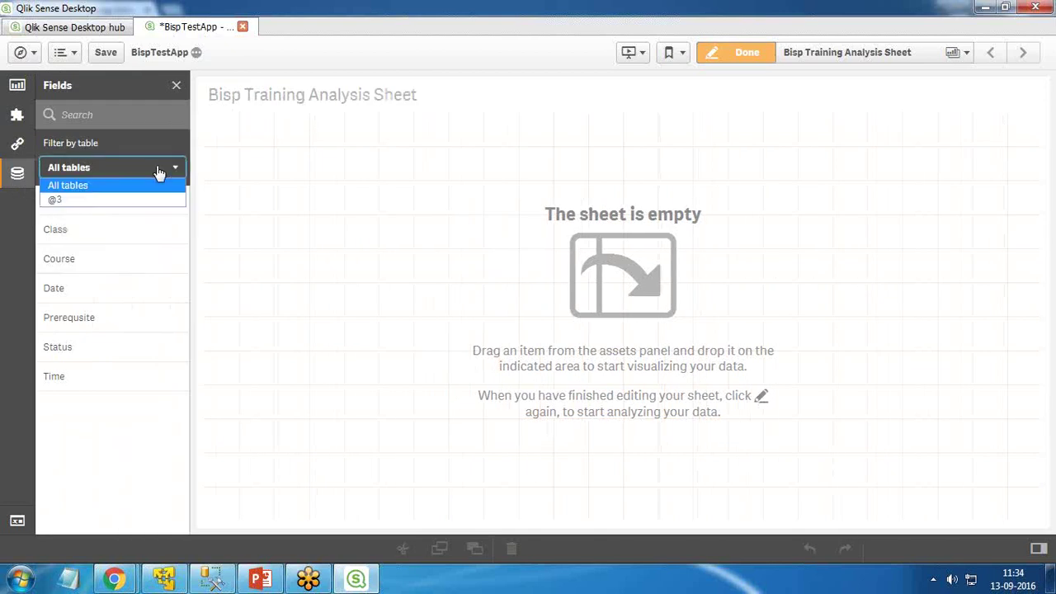
pyautogui.click(66, 189)
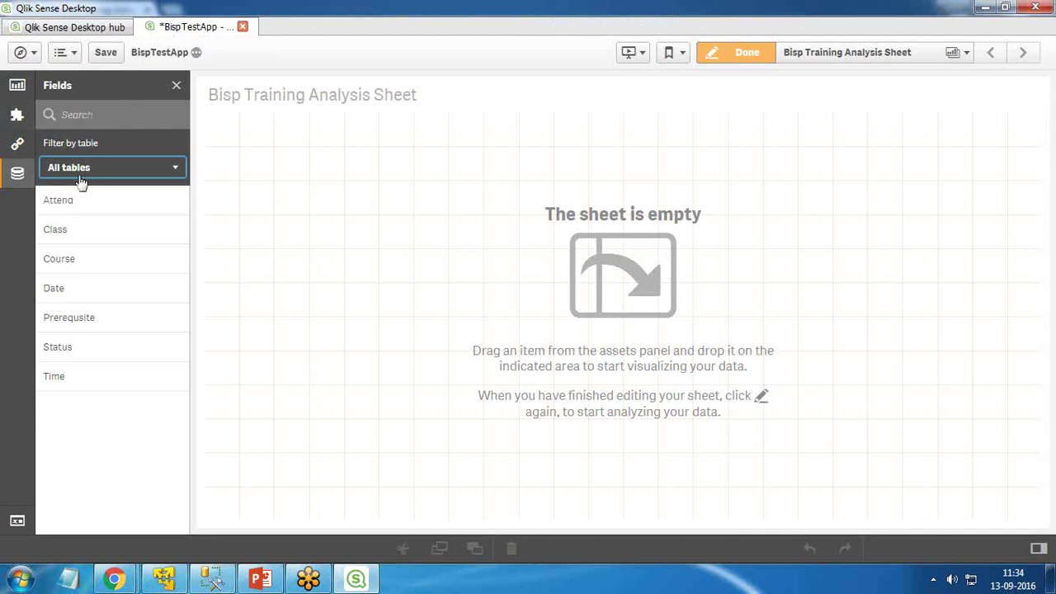
# Add a bar chart to the empty sheet
pyautogui.click(18, 85)
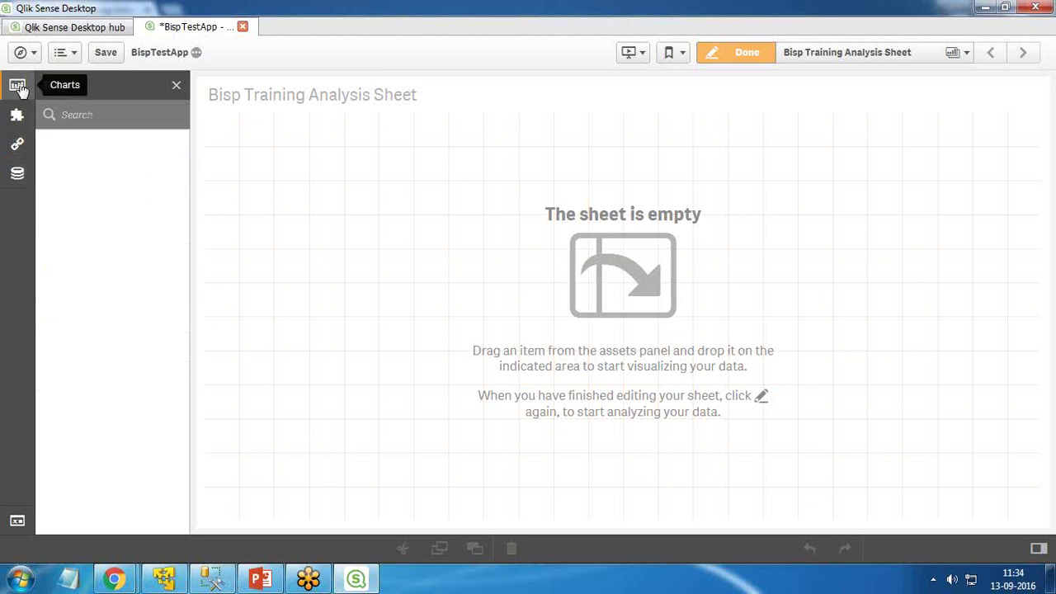
pyautogui.moveTo(99, 153); pyautogui.dragTo(599, 272)
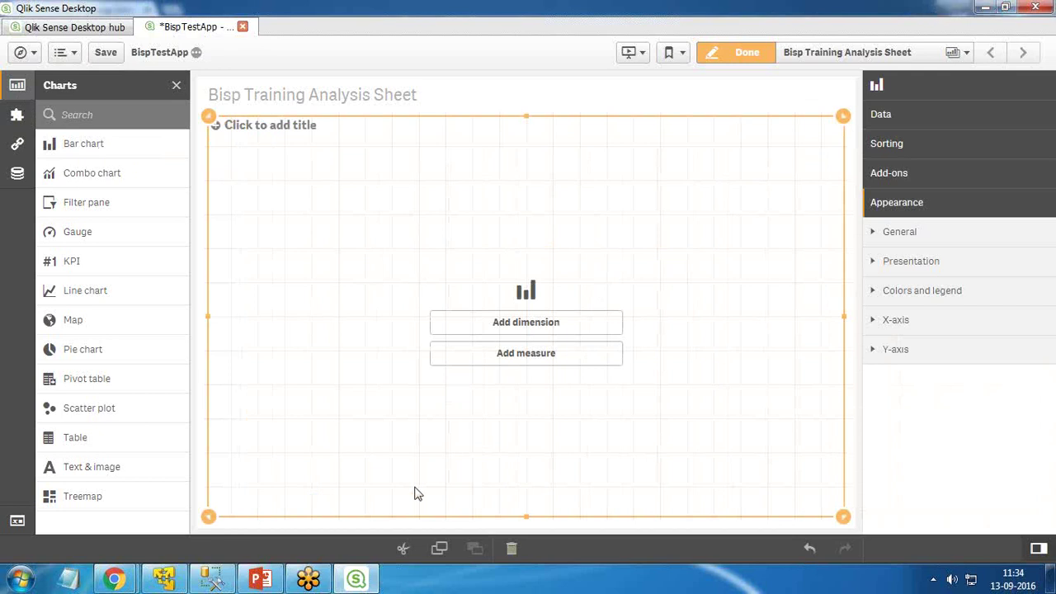
# Switch to Chrome to look at the training schedule table's columns, and return to Qlik Sense Desktop
pyautogui.moveTo(114, 578)
pyautogui.click(252, 533)
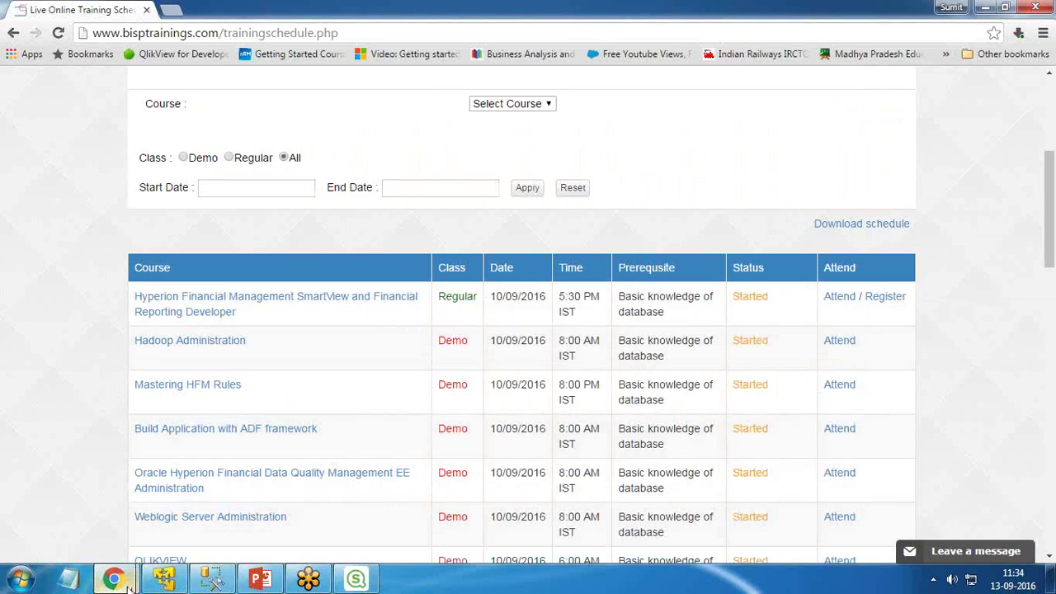
pyautogui.click(355, 578)
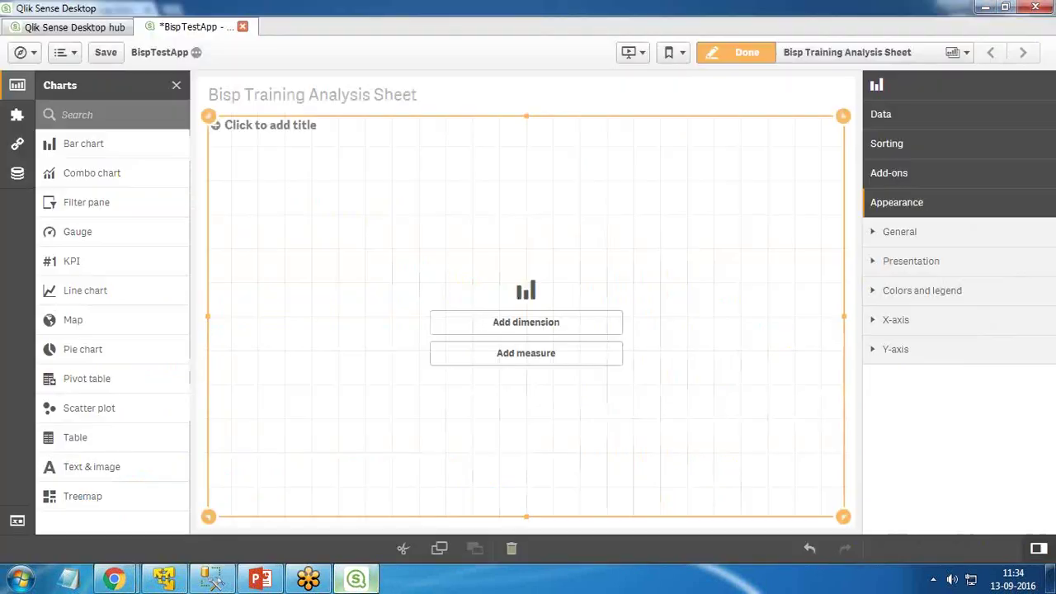
# Set the bar chart's dimension to Class and its measure to Count(Class)
pyautogui.click(520, 323)
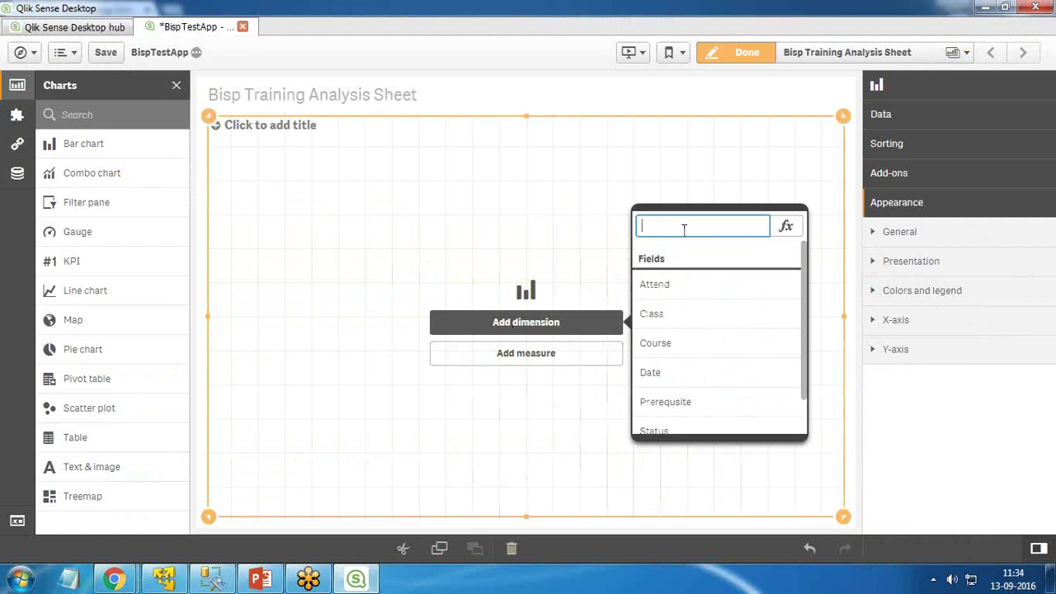
pyautogui.write('Cl')
pyautogui.click(662, 286)
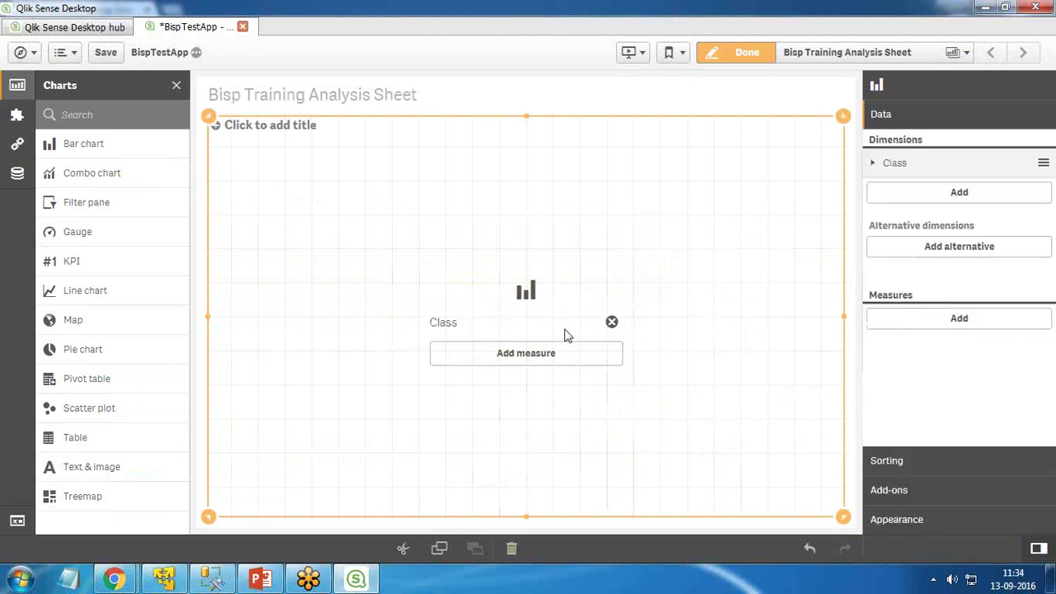
pyautogui.click(532, 354)
pyautogui.write('Cl')
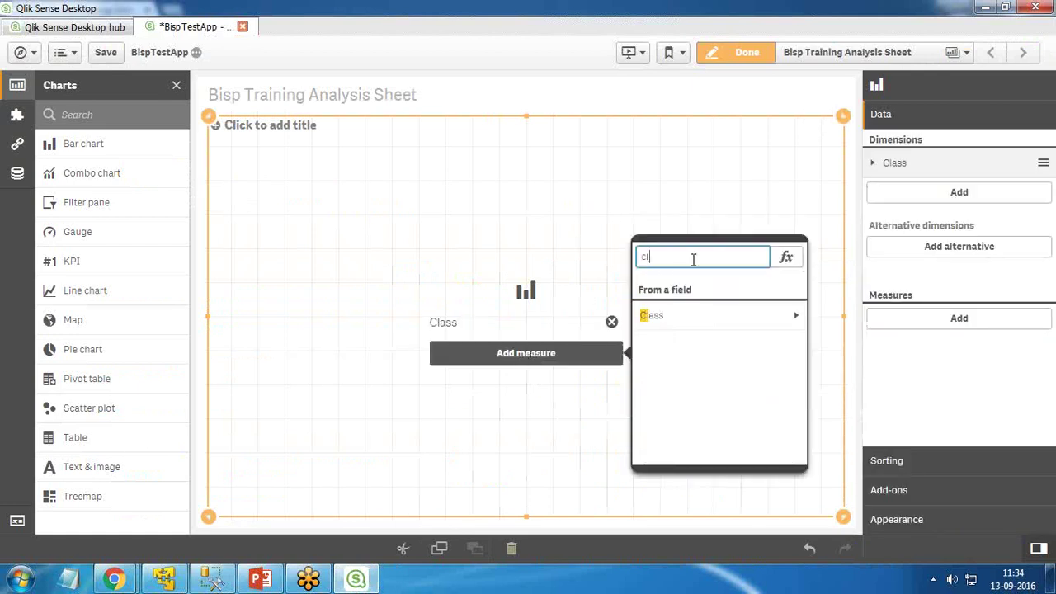
pyautogui.click(793, 317)
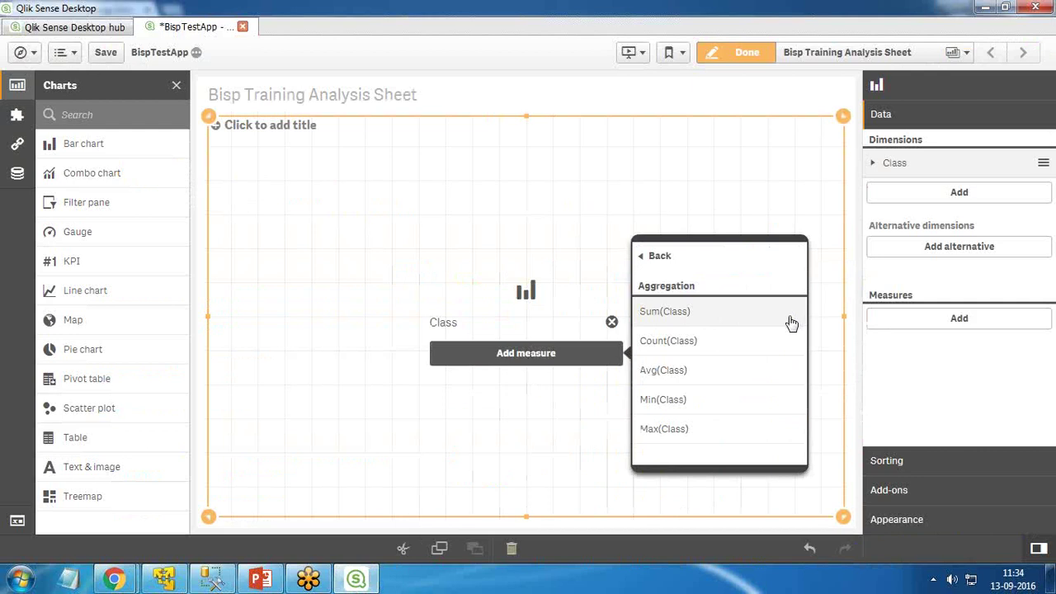
pyautogui.click(668, 345)
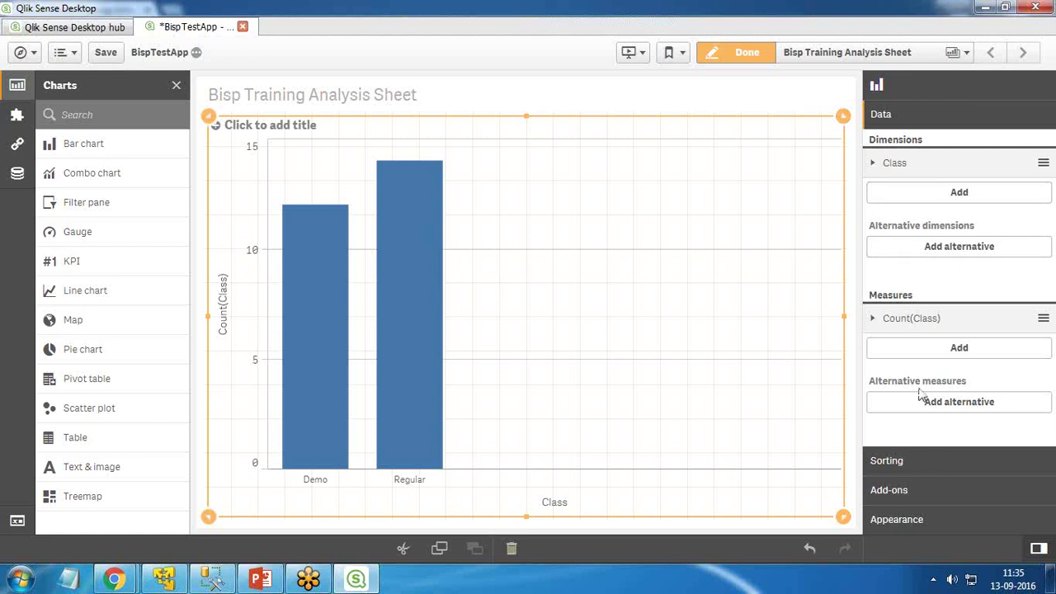
# Look through the chart's sorting and add-on settings, and turn off showing zero values
pyautogui.click(887, 465)
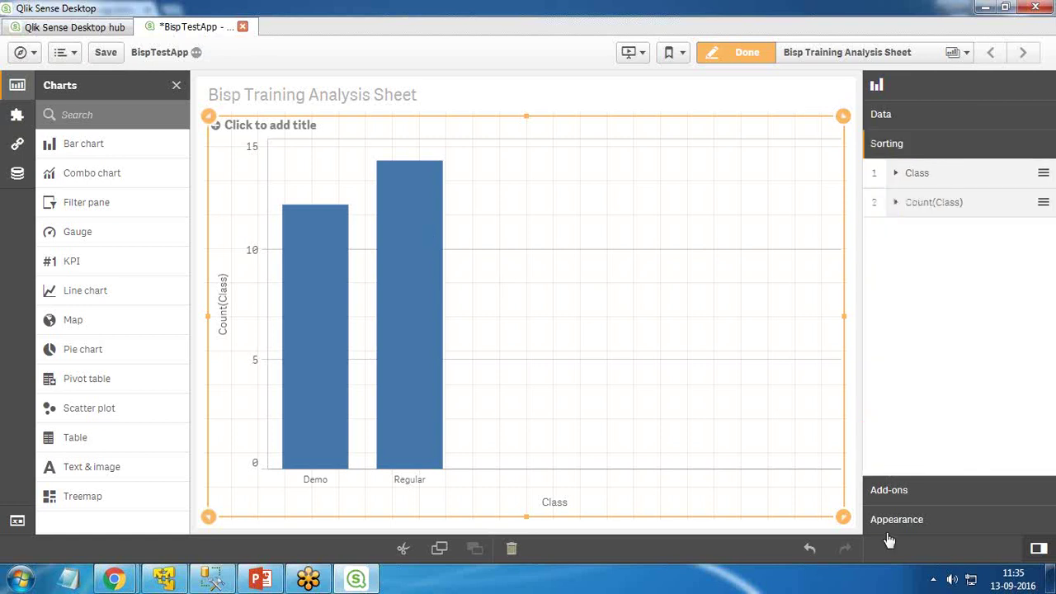
pyautogui.click(897, 493)
pyautogui.click(882, 206)
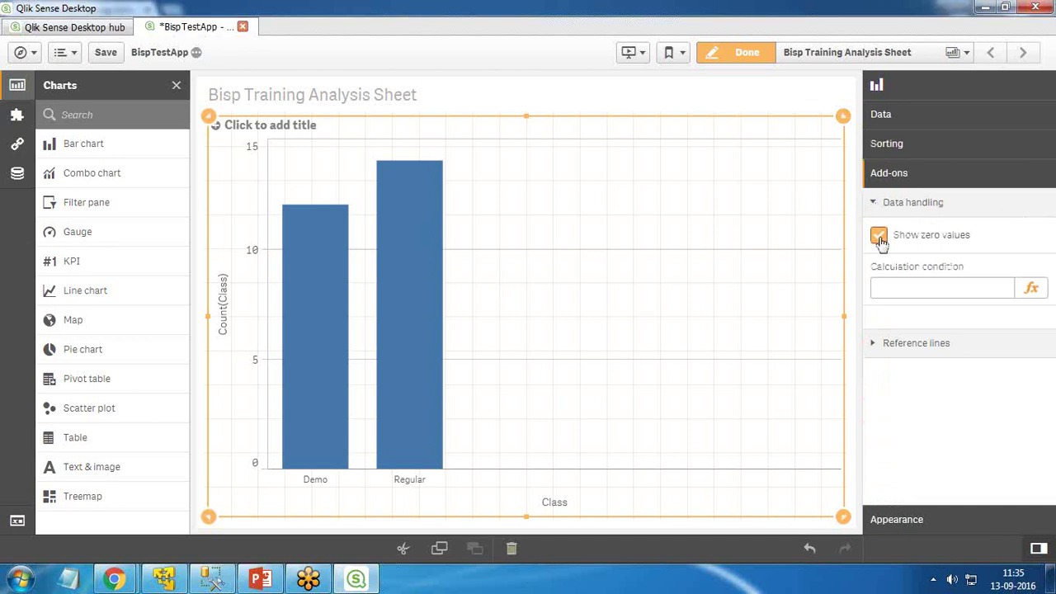
pyautogui.click(879, 237)
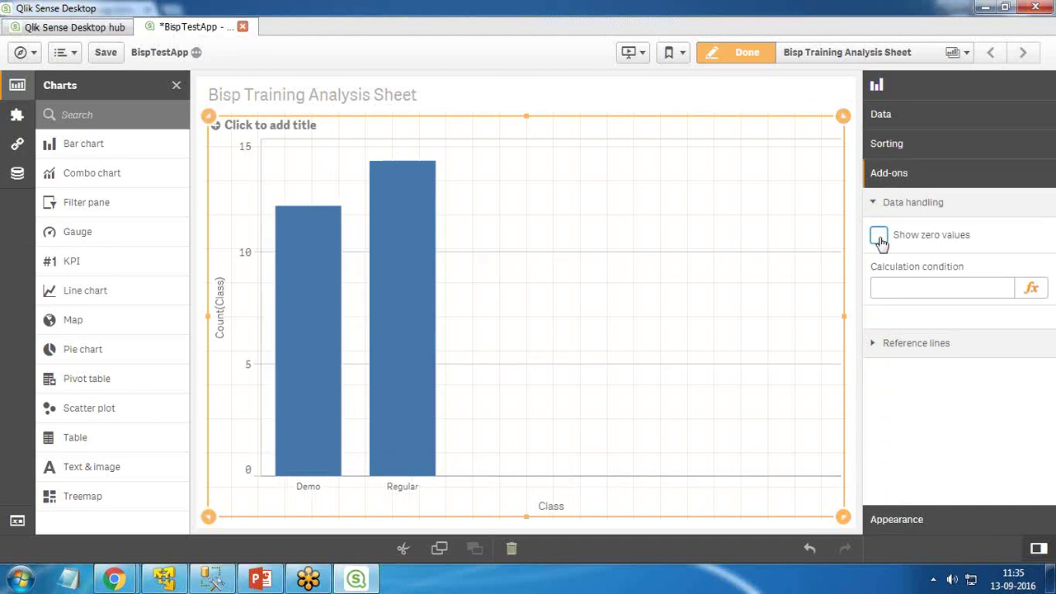
pyautogui.click(878, 343)
pyautogui.click(879, 345)
pyautogui.click(878, 206)
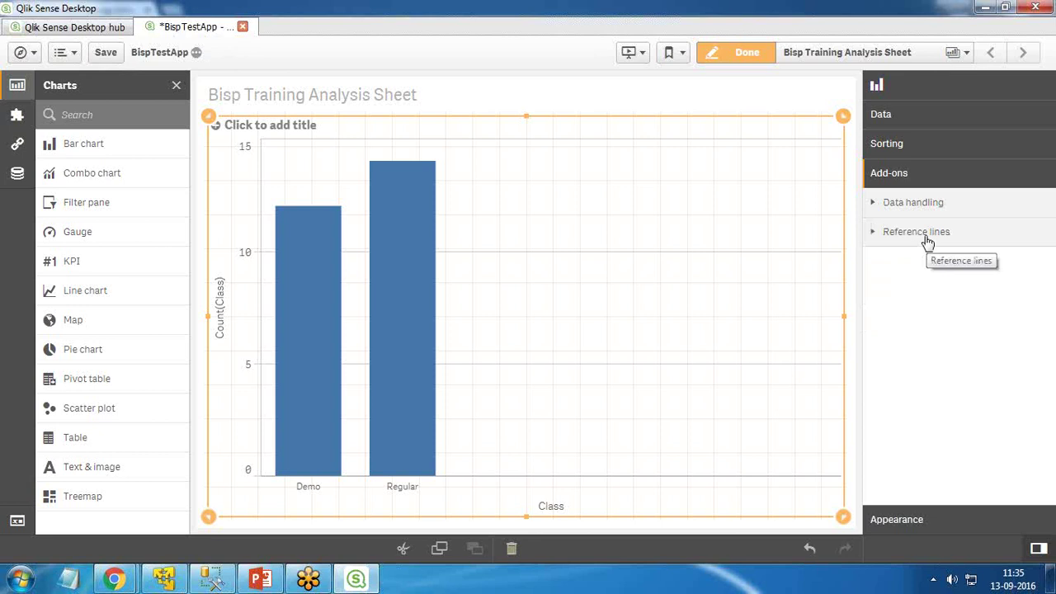
# Try the horizontal orientation for the bar chart and set it back to vertical
pyautogui.click(893, 518)
pyautogui.click(874, 237)
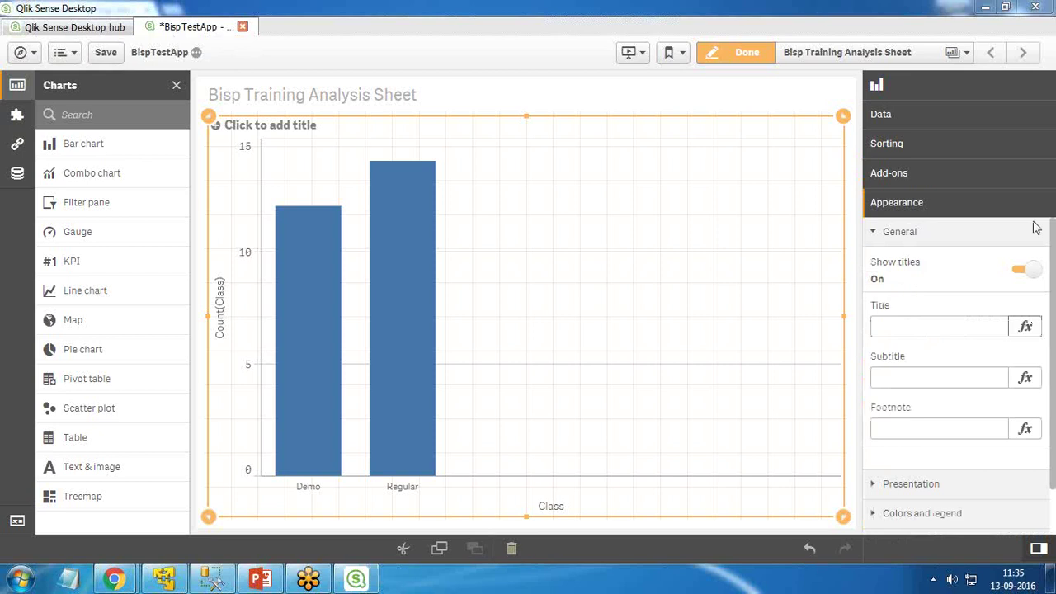
pyautogui.click(899, 484)
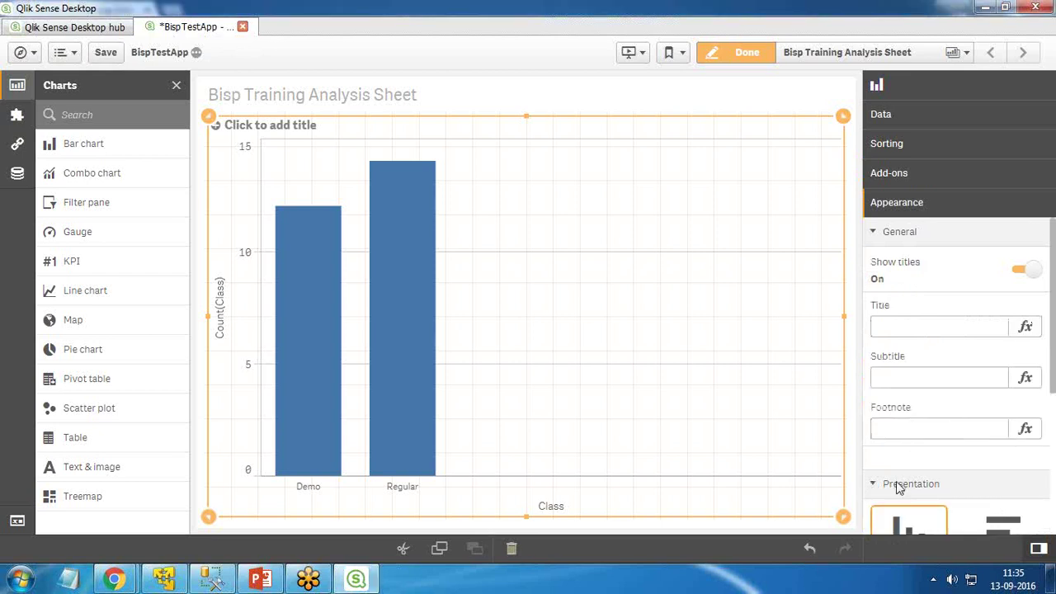
pyautogui.click(992, 284)
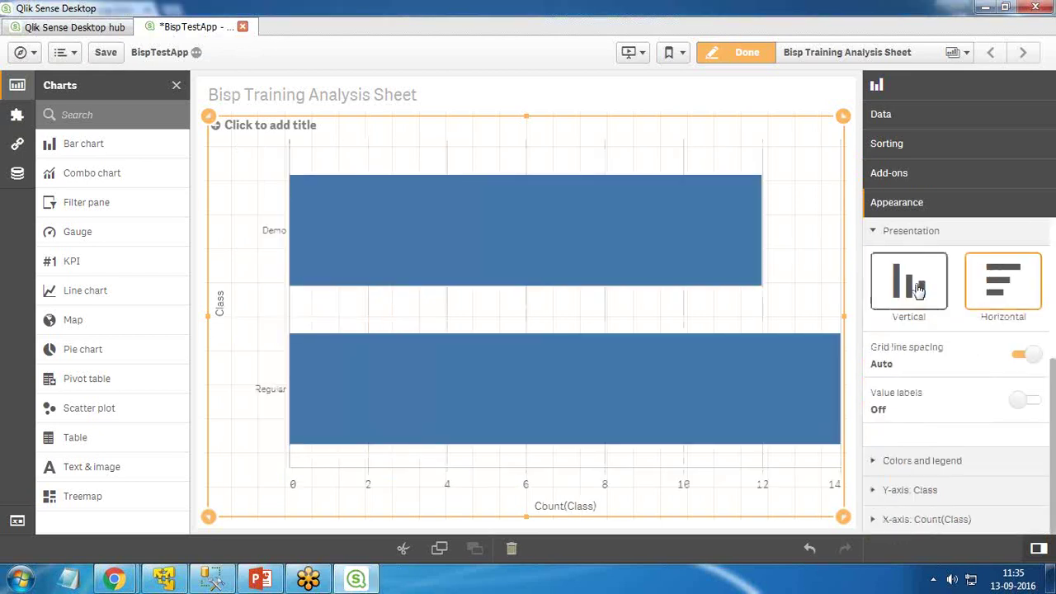
pyautogui.click(911, 291)
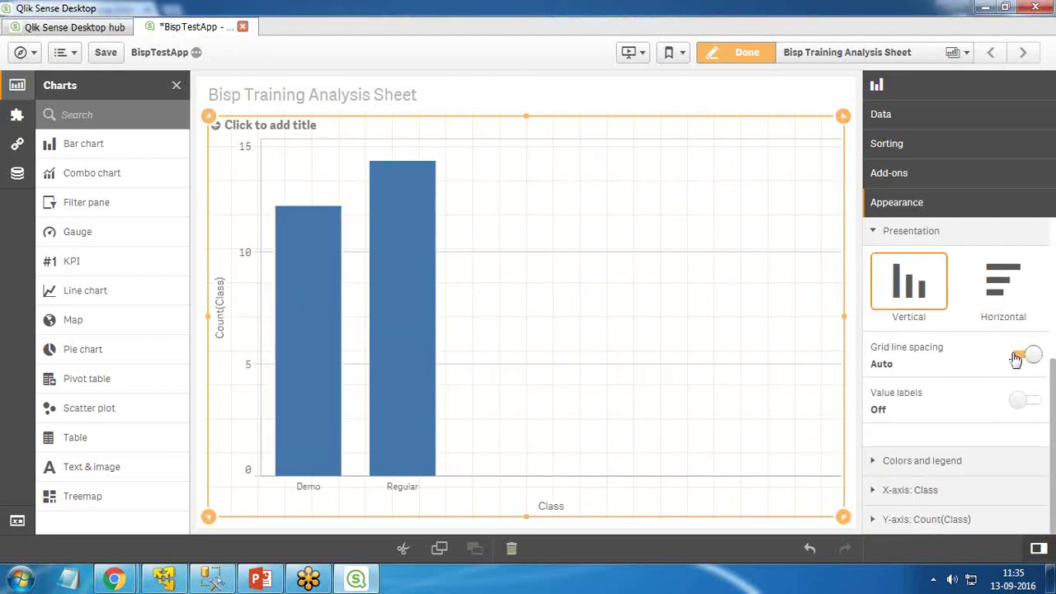
# Set the chart's grid line spacing to custom with Medium, and turn on value labels
pyautogui.click(1024, 356)
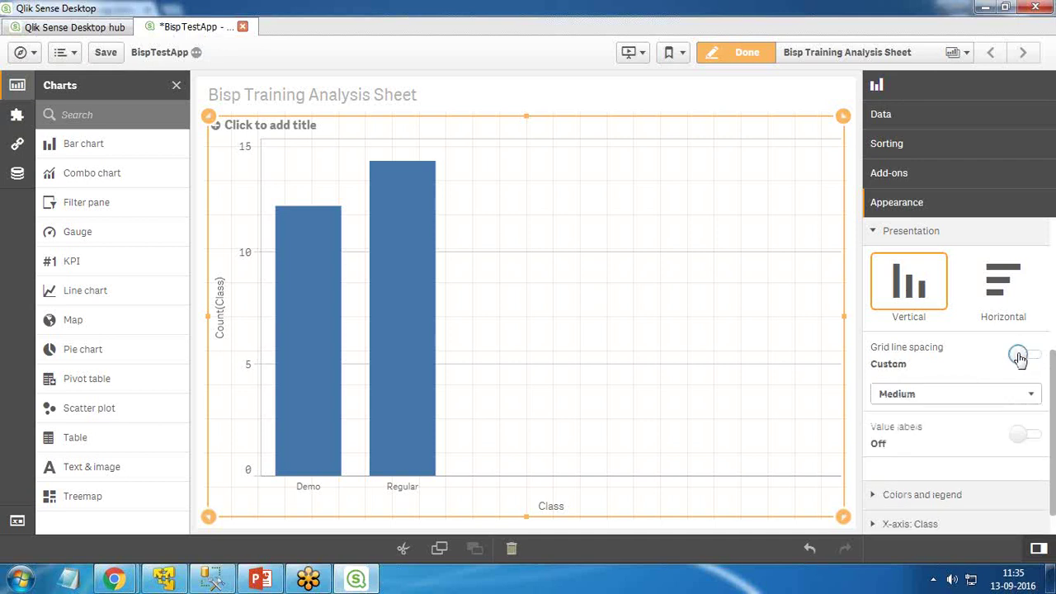
pyautogui.click(930, 403)
pyautogui.click(929, 402)
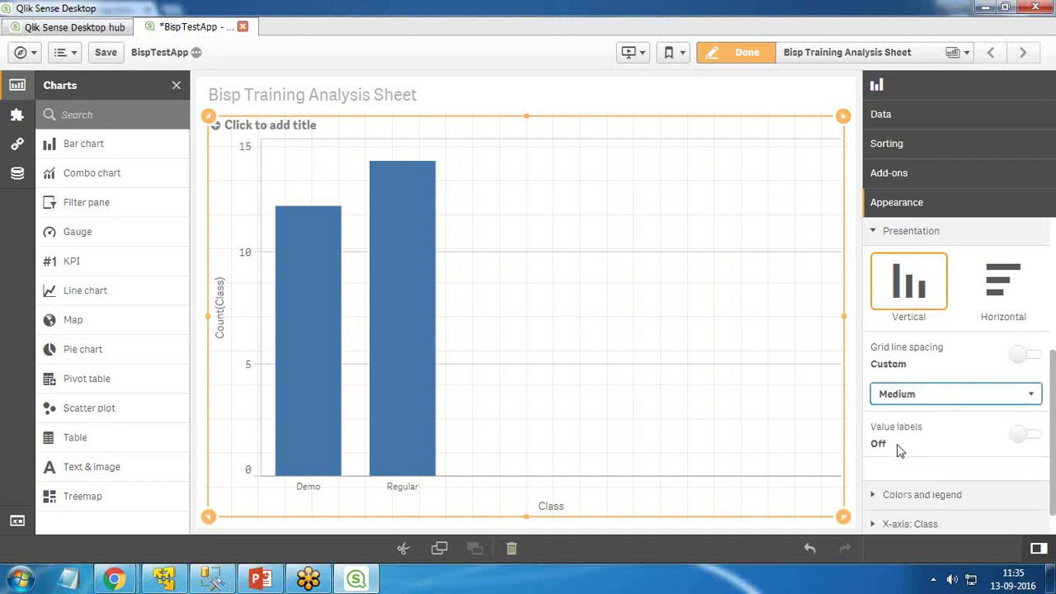
pyautogui.scroll(-1, 900, 474)
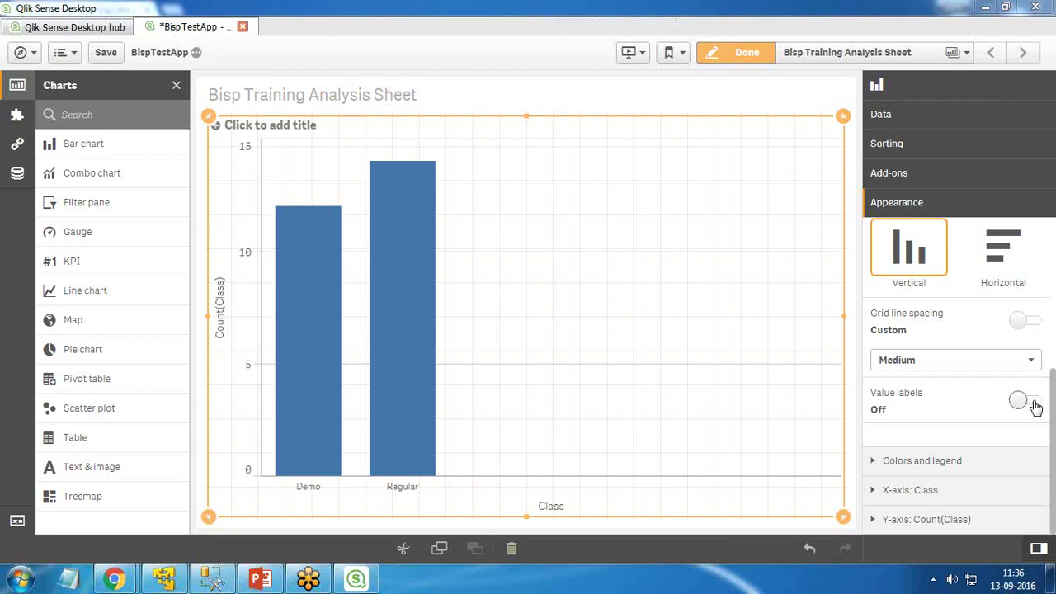
pyautogui.click(1033, 403)
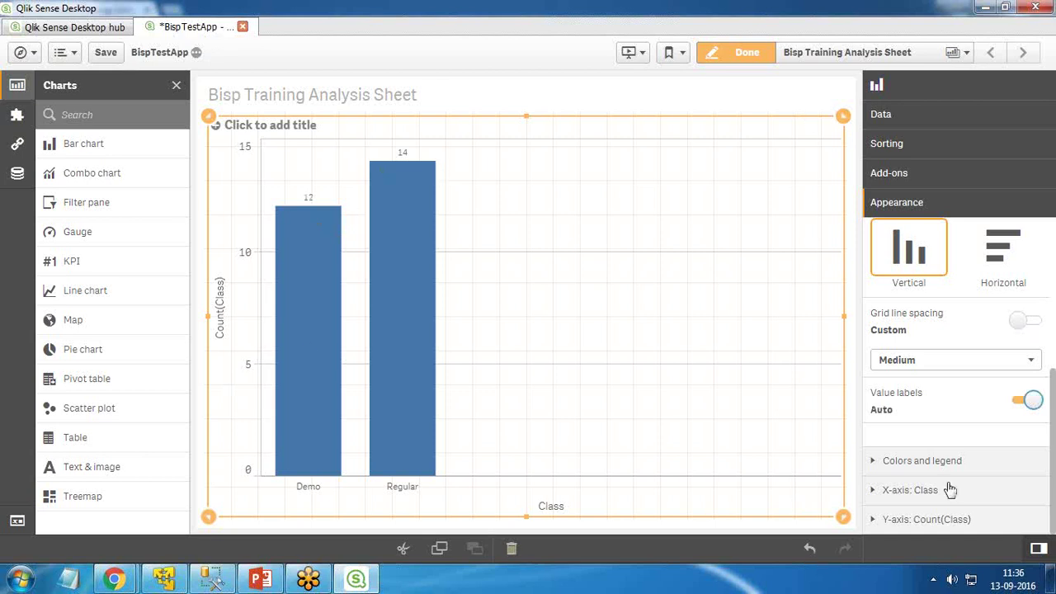
# Switch the chart to custom colors by dimension and enable persistent colors
pyautogui.click(879, 467)
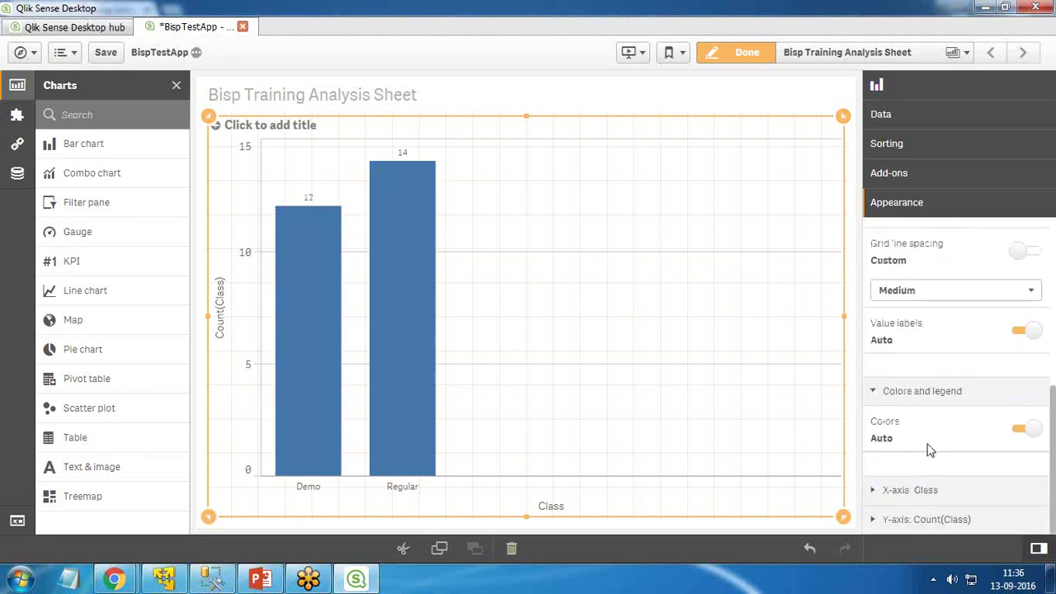
pyautogui.click(1019, 429)
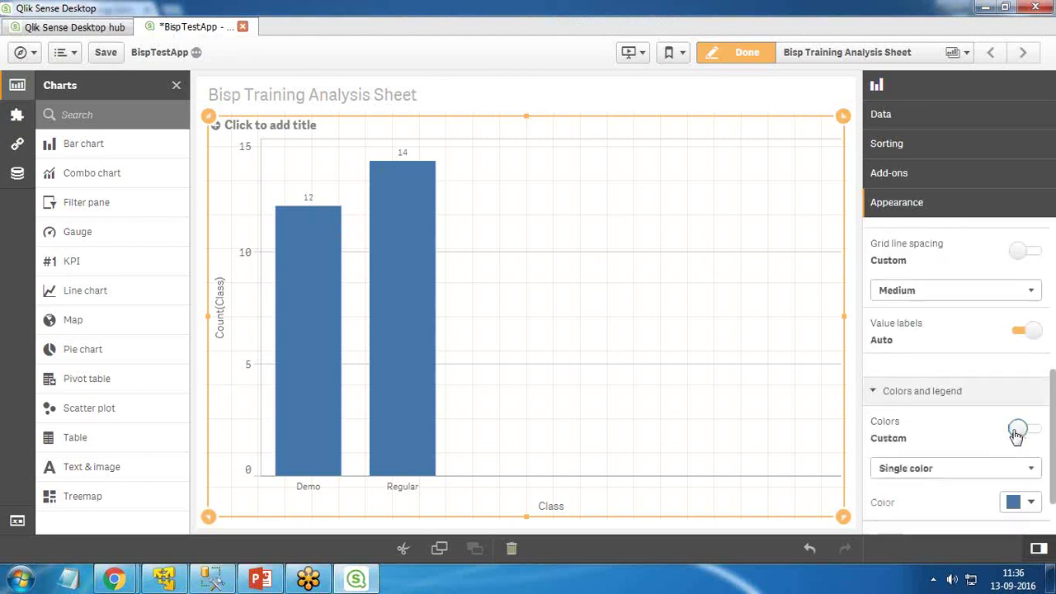
pyautogui.click(938, 402)
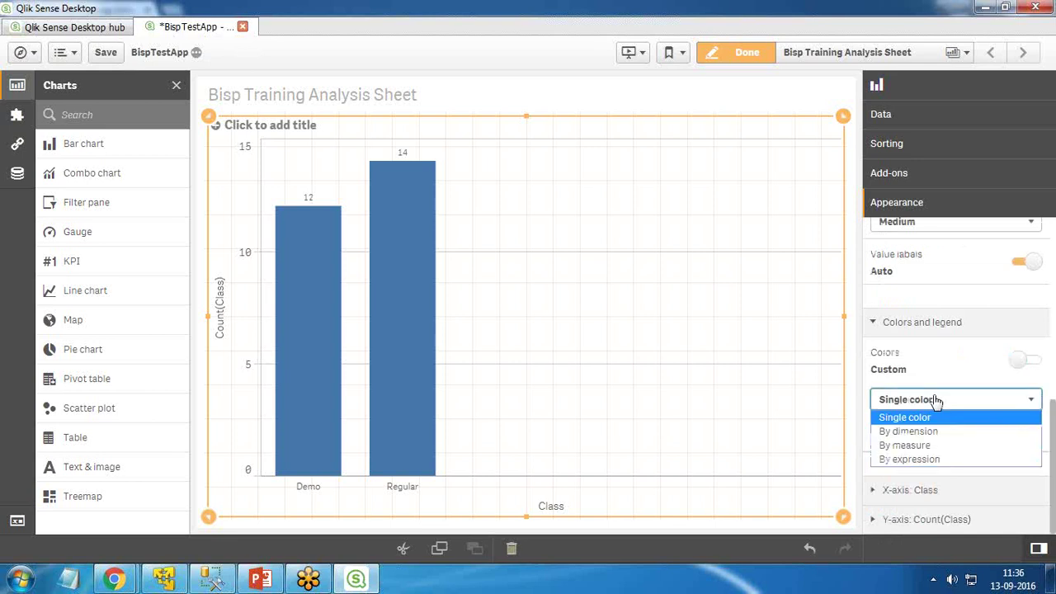
pyautogui.click(930, 438)
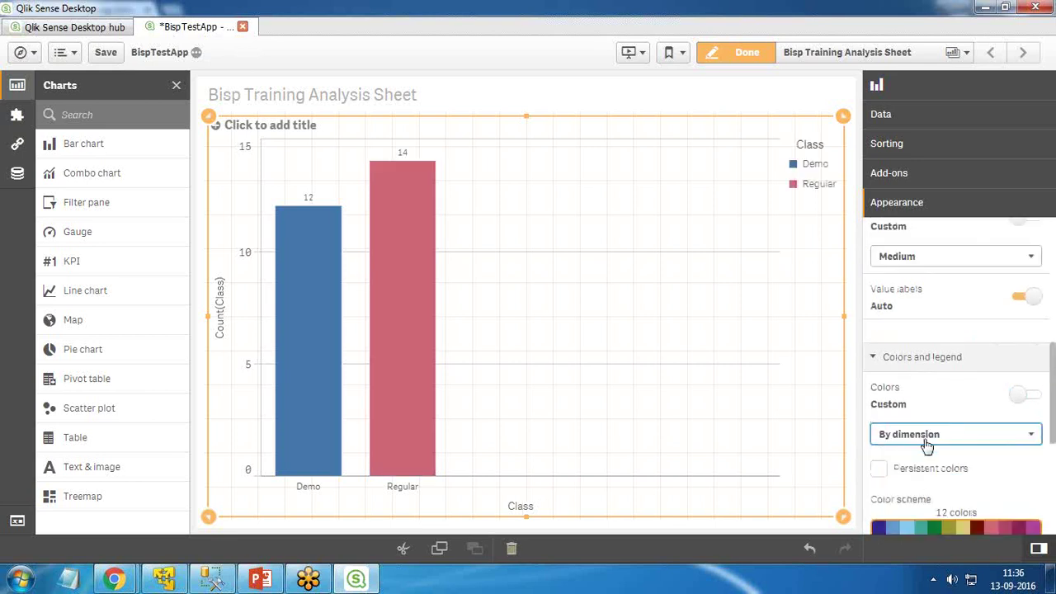
pyautogui.scroll(-3, 949, 445)
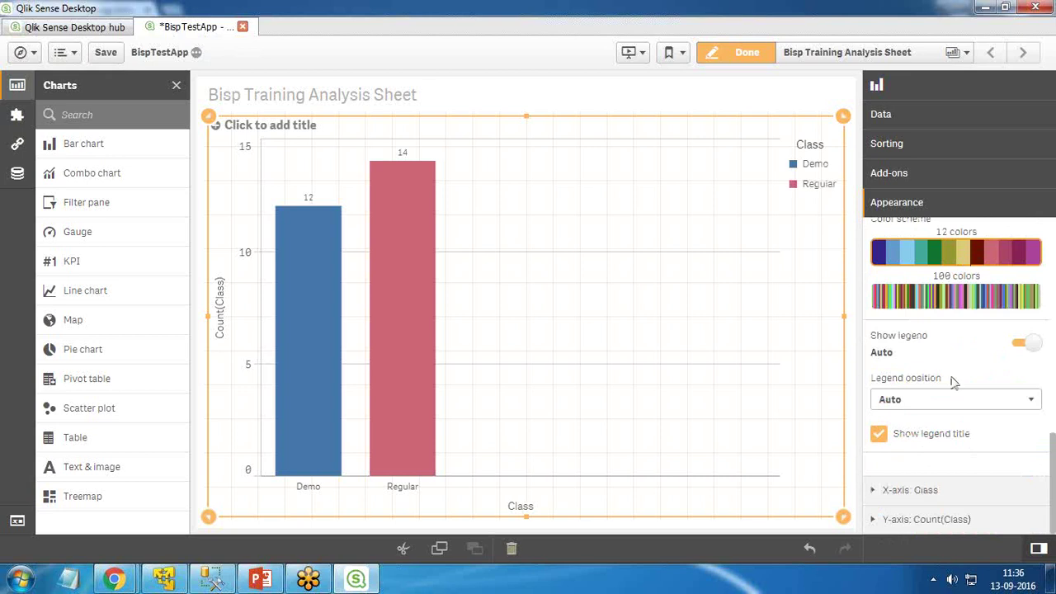
pyautogui.scroll(2, 953, 381)
pyautogui.click(879, 341)
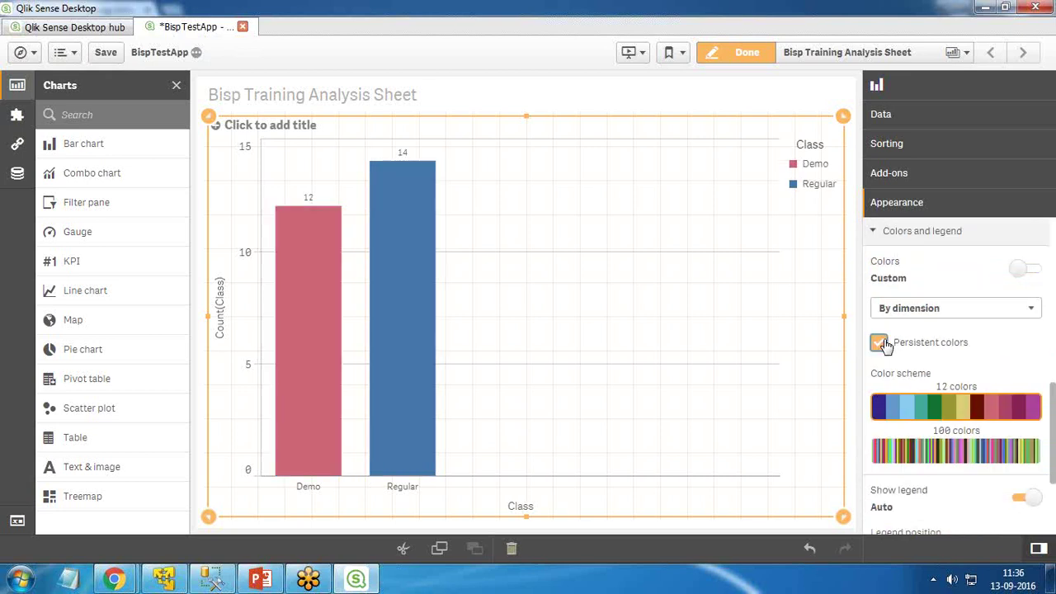
# Try coloring the bars by measure and set the coloring back to by dimension
pyautogui.click(892, 317)
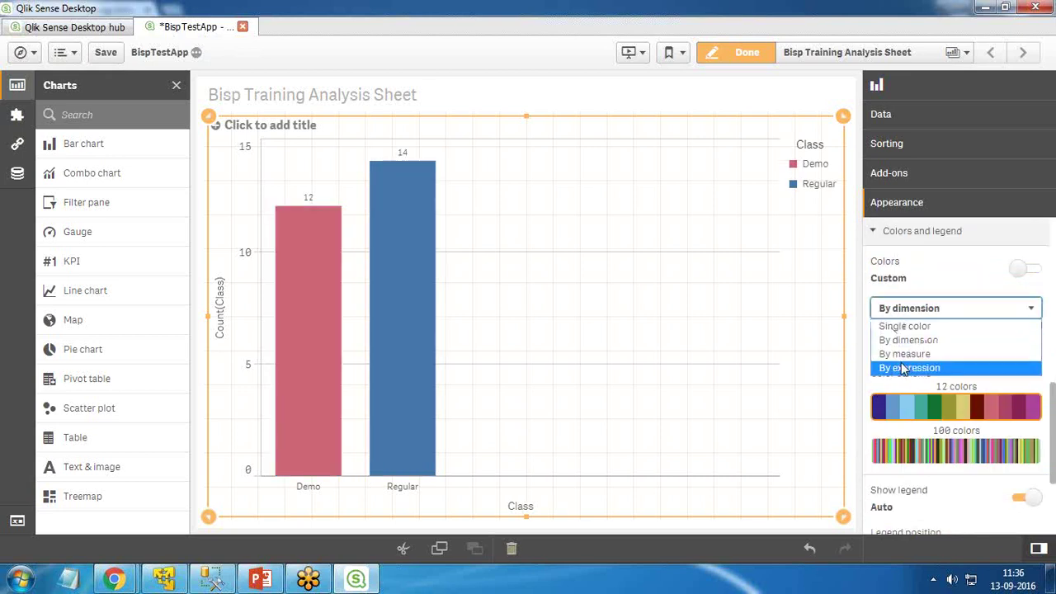
pyautogui.click(905, 354)
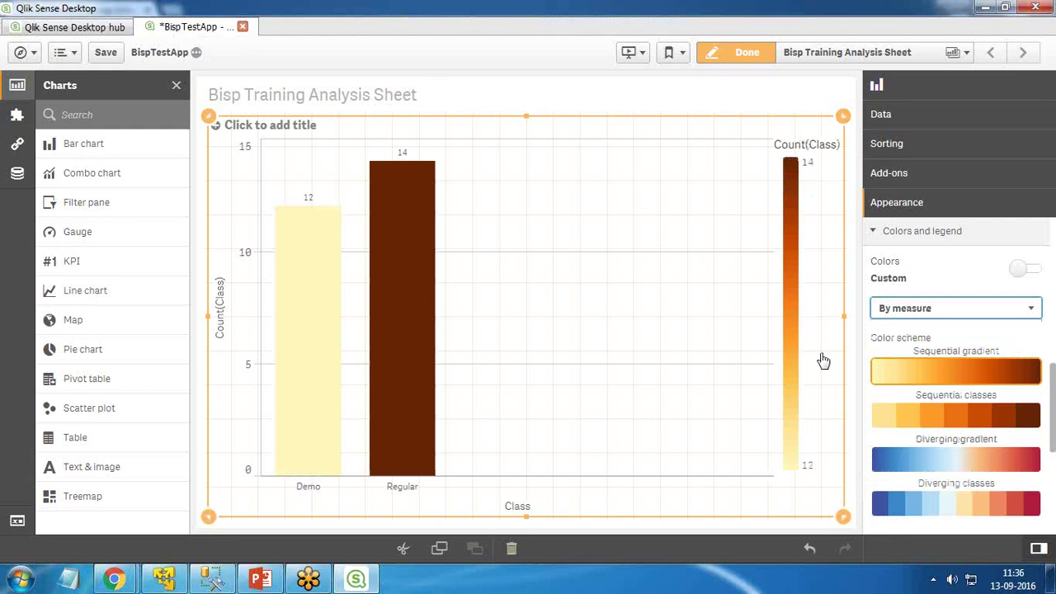
pyautogui.click(938, 310)
pyautogui.click(914, 340)
pyautogui.scroll(-3, 928, 441)
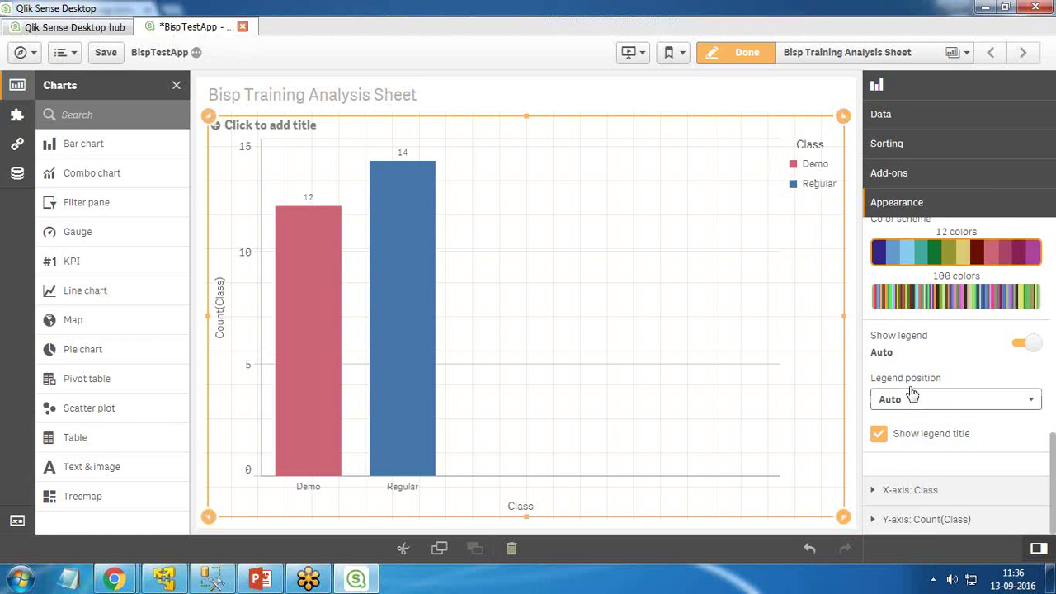
# Try the chart legend at the bottom and at the left, and set its position to Top
pyautogui.click(912, 394)
pyautogui.click(907, 430)
pyautogui.click(907, 402)
pyautogui.click(901, 448)
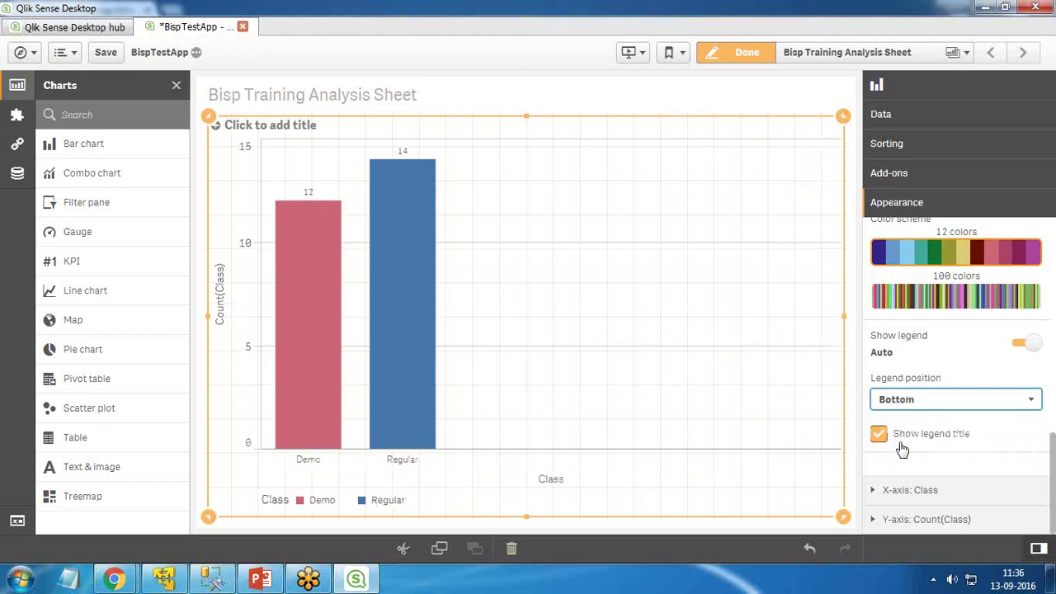
pyautogui.click(907, 401)
pyautogui.click(905, 459)
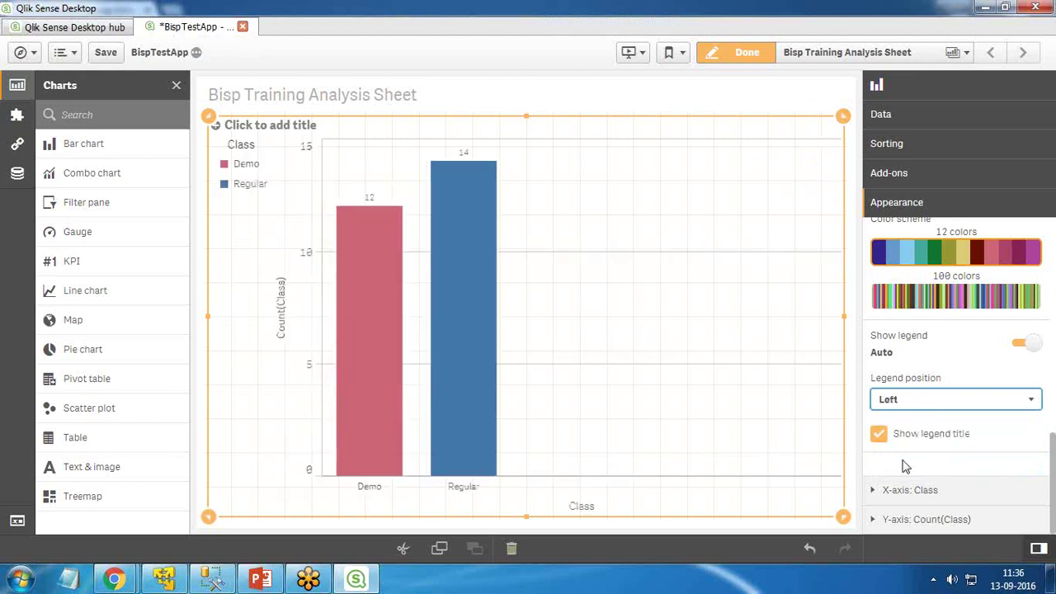
pyautogui.click(909, 403)
pyautogui.click(897, 473)
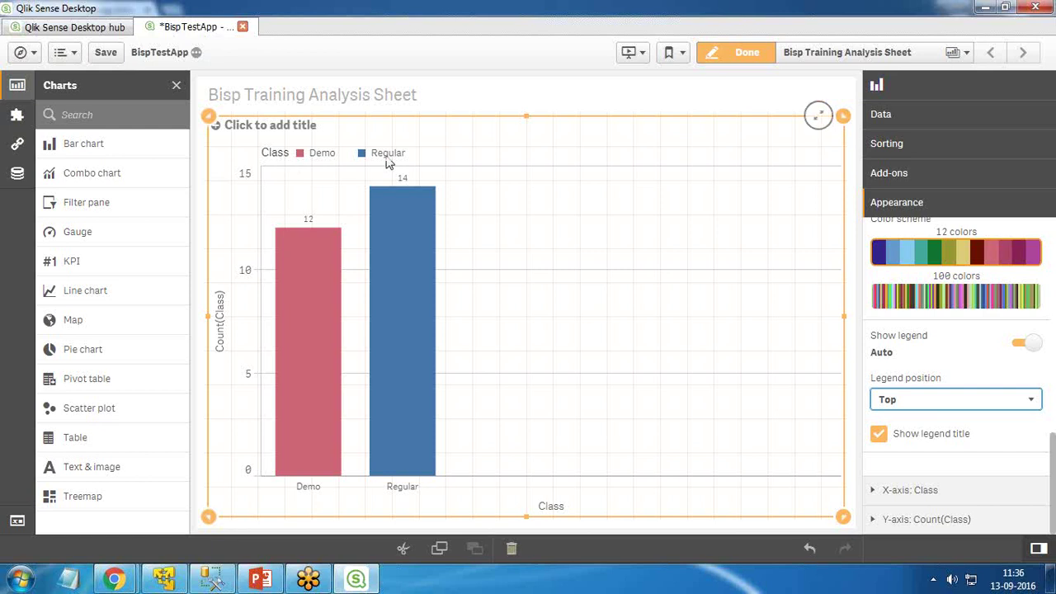
# Switch the Y-axis range to custom and set its minimum to 4
pyautogui.click(877, 492)
pyautogui.click(886, 515)
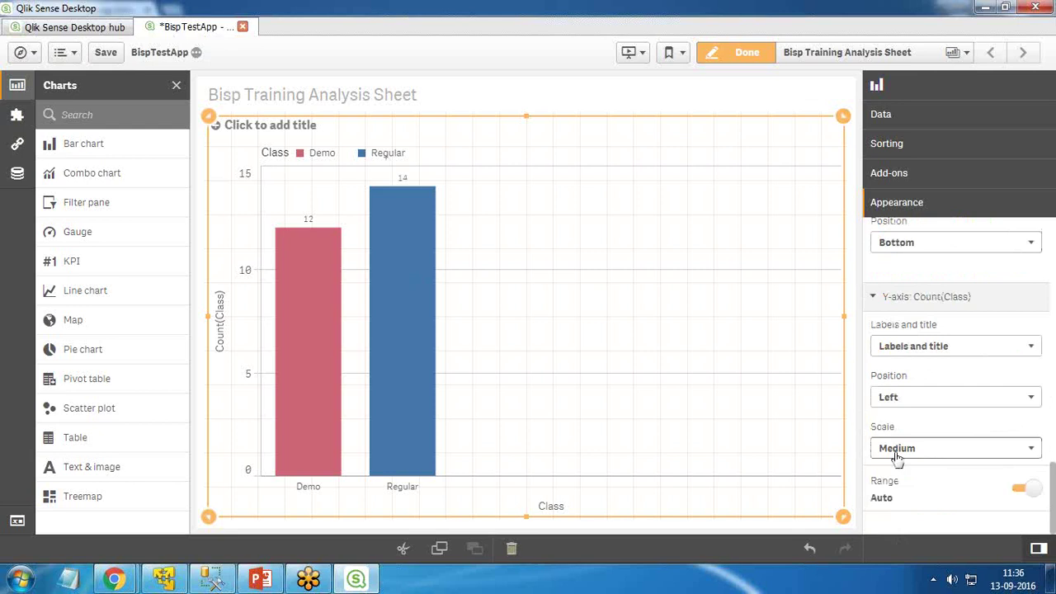
pyautogui.click(1019, 490)
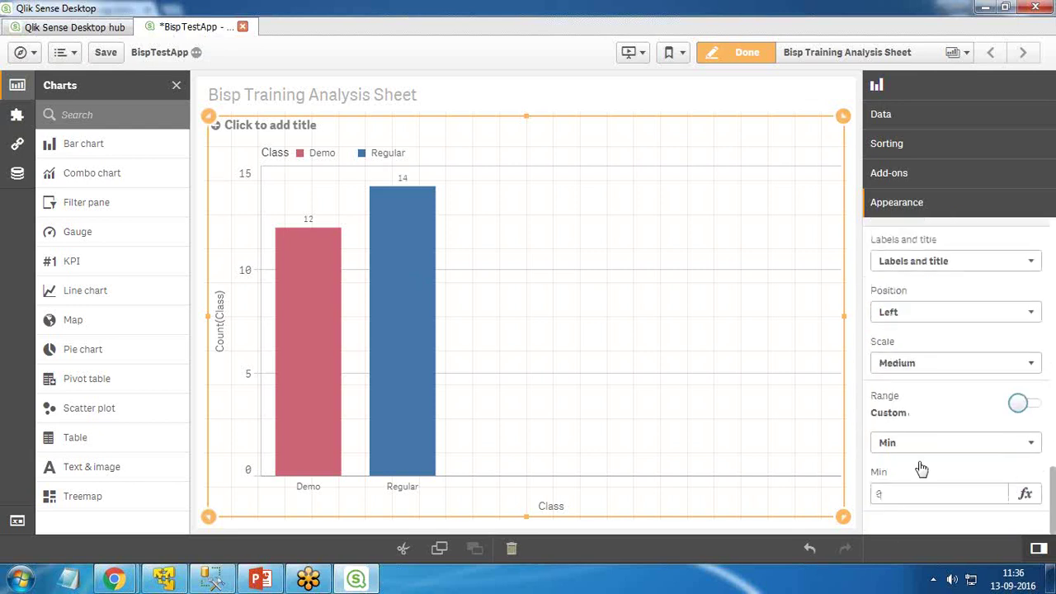
pyautogui.click(913, 445)
pyautogui.click(912, 446)
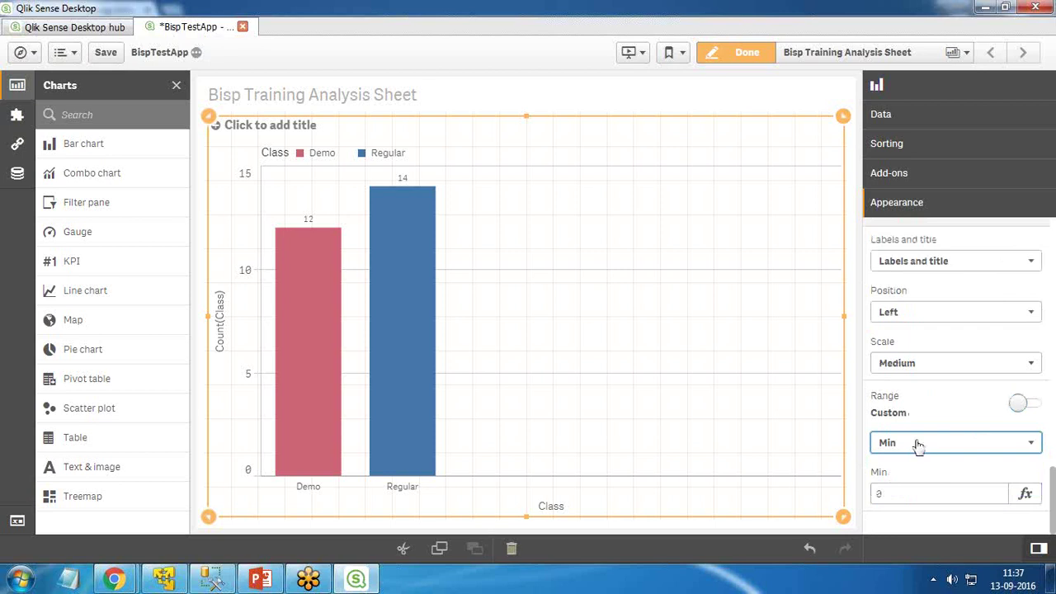
pyautogui.click(879, 493)
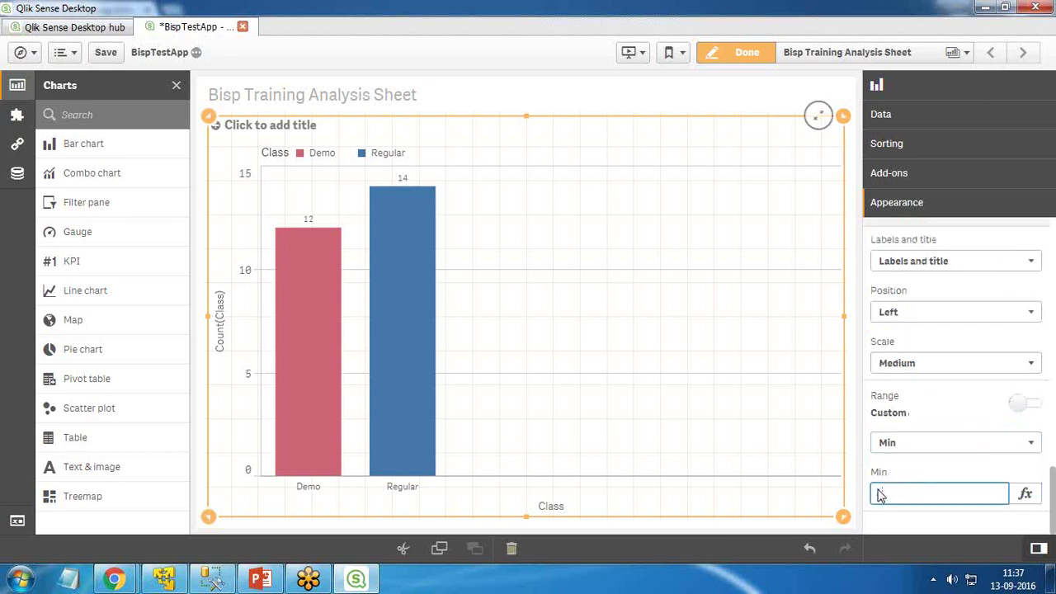
pyautogui.write('4')
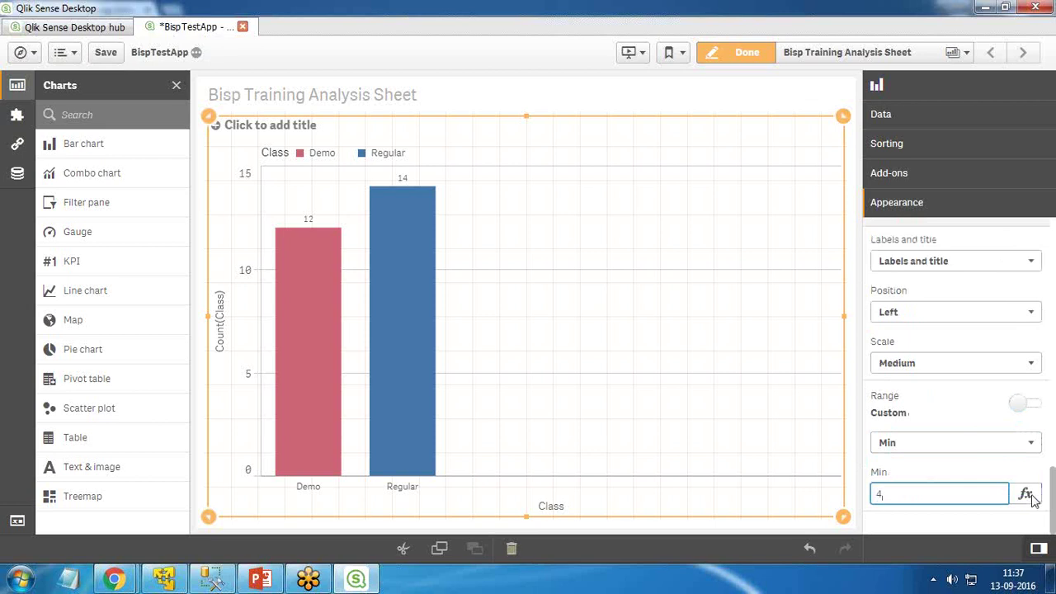
# Limit the Y-axis range by Max, trying a maximum of 50 and setting it to 20
pyautogui.click(972, 452)
pyautogui.click(907, 473)
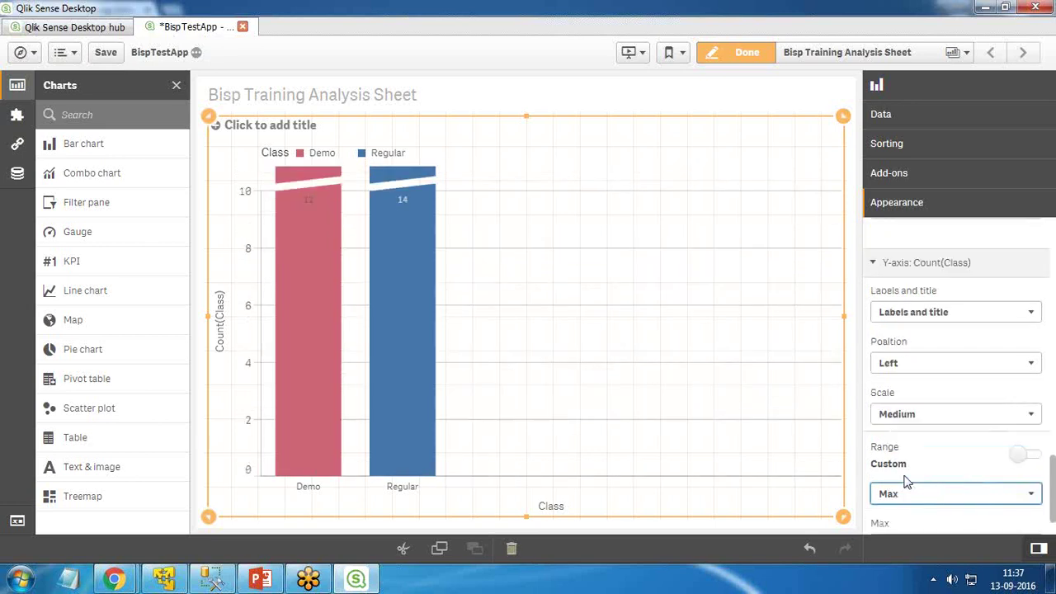
pyautogui.scroll(-1, 903, 482)
pyautogui.click(900, 491)
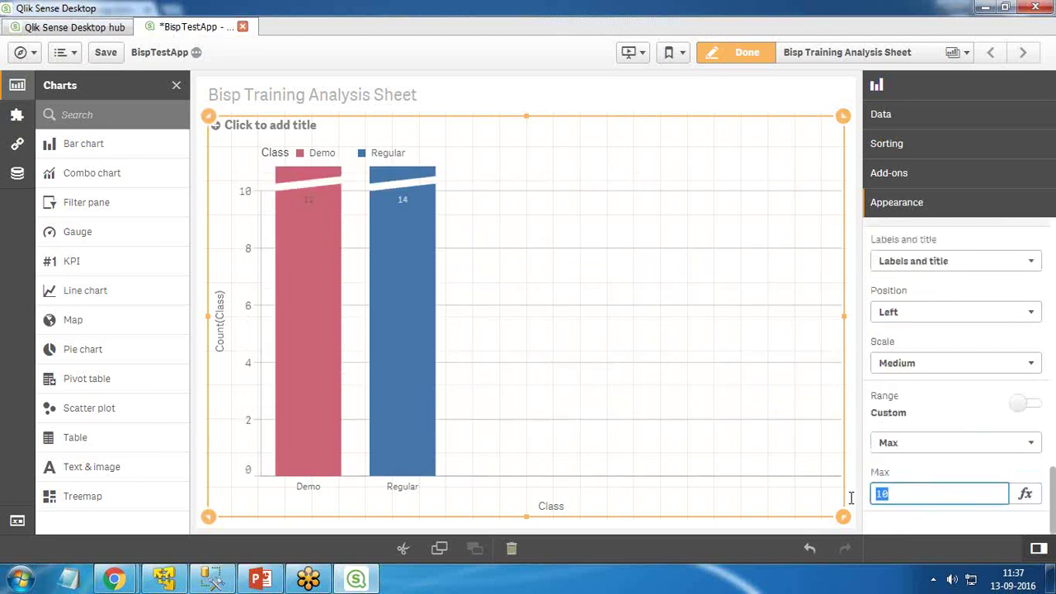
pyautogui.write('50')
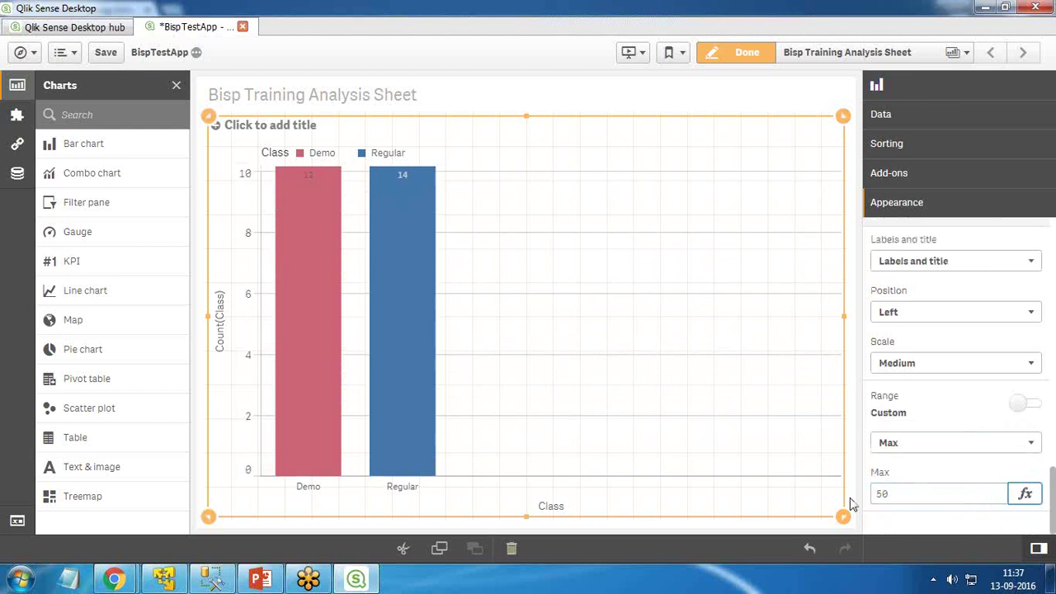
pyautogui.doubleClick(878, 494)
pyautogui.write('20')
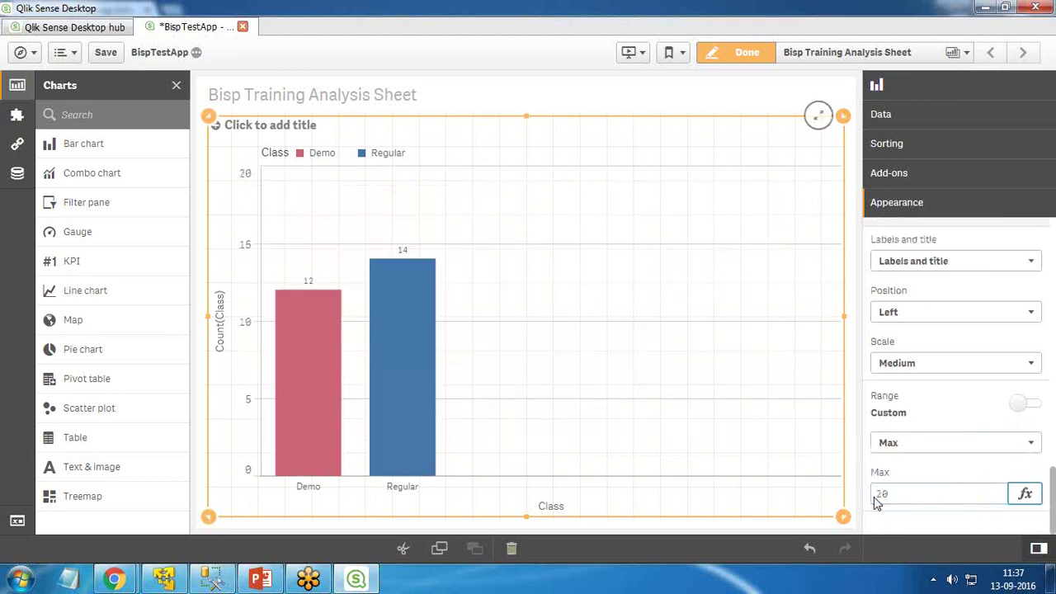
# Try limiting the Y-axis range by Min only, and set the range type to Min/Max
pyautogui.click(945, 445)
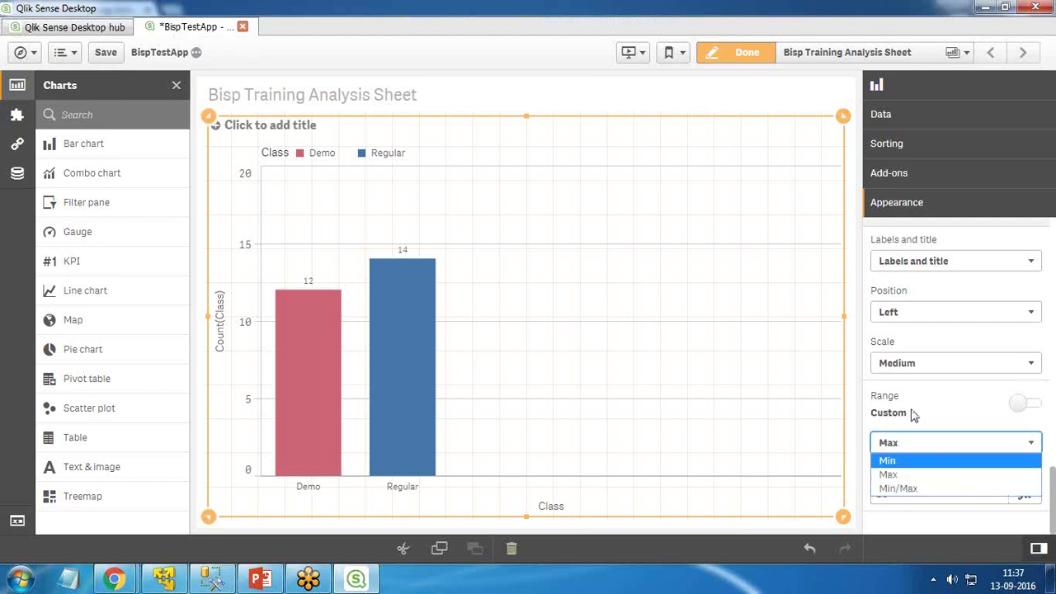
pyautogui.click(913, 415)
pyautogui.click(908, 363)
pyautogui.click(912, 368)
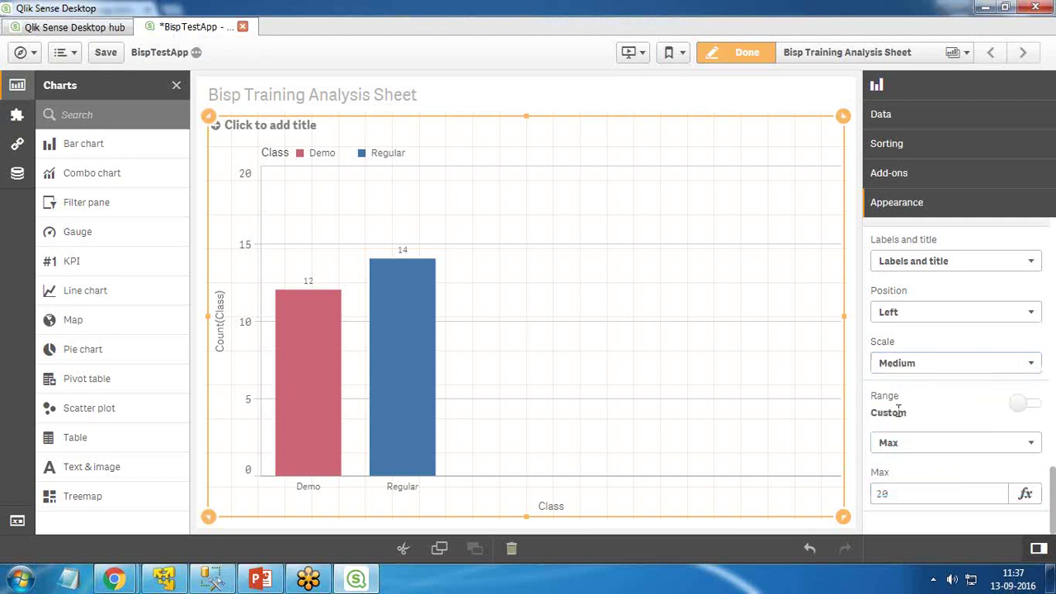
pyautogui.click(937, 446)
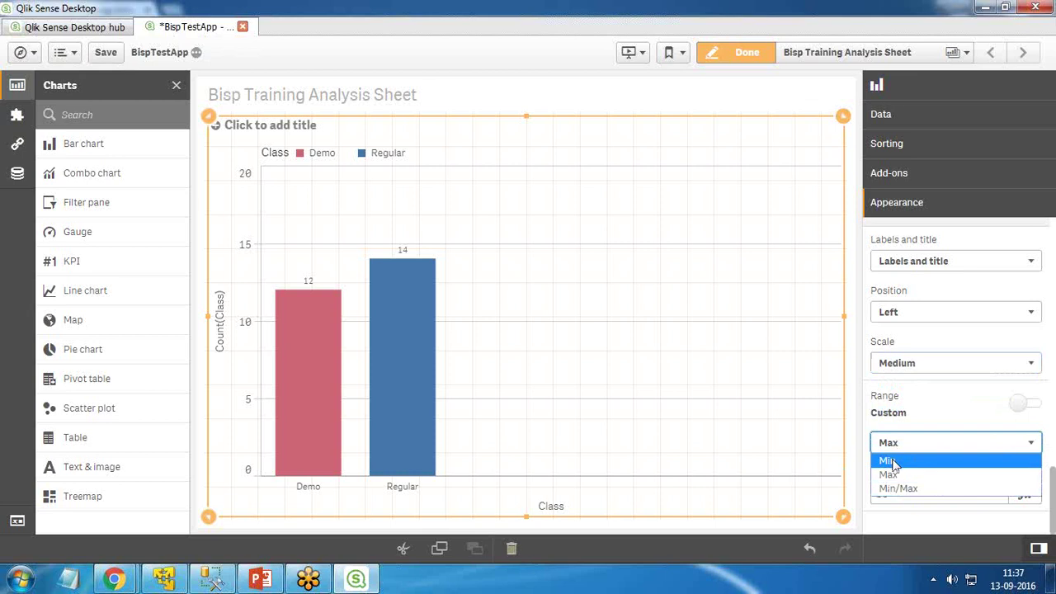
pyautogui.click(890, 461)
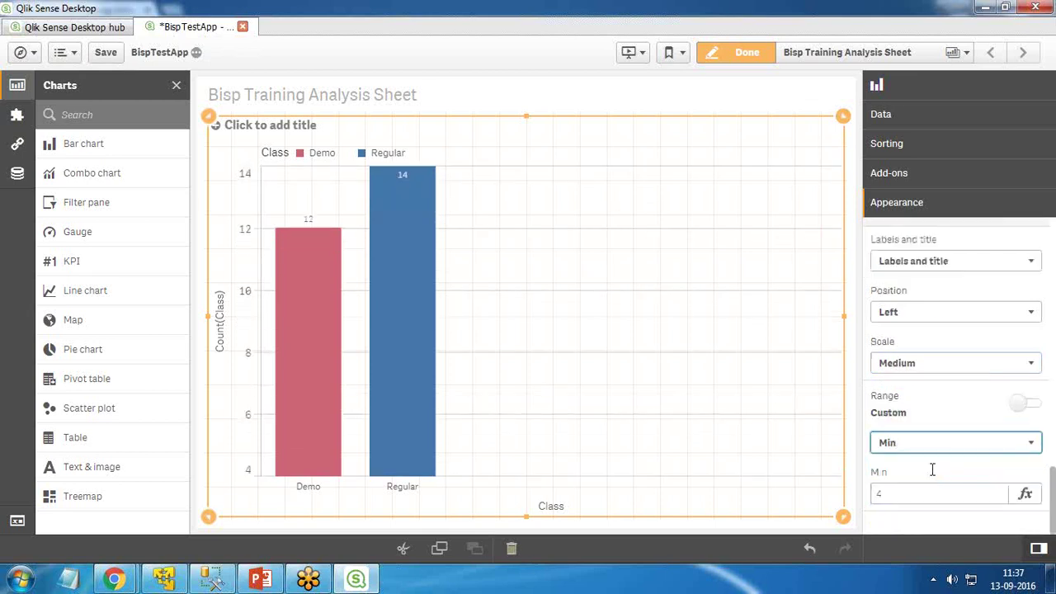
pyautogui.scroll(3, 908, 487)
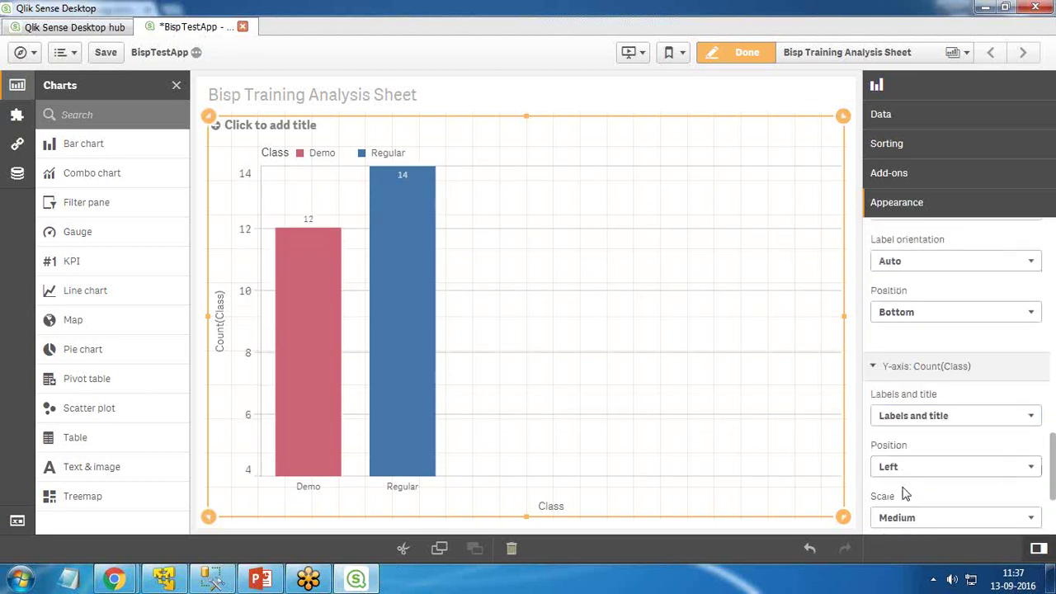
pyautogui.scroll(-3, 928, 468)
pyautogui.click(931, 443)
pyautogui.click(910, 488)
pyautogui.scroll(-1, 913, 488)
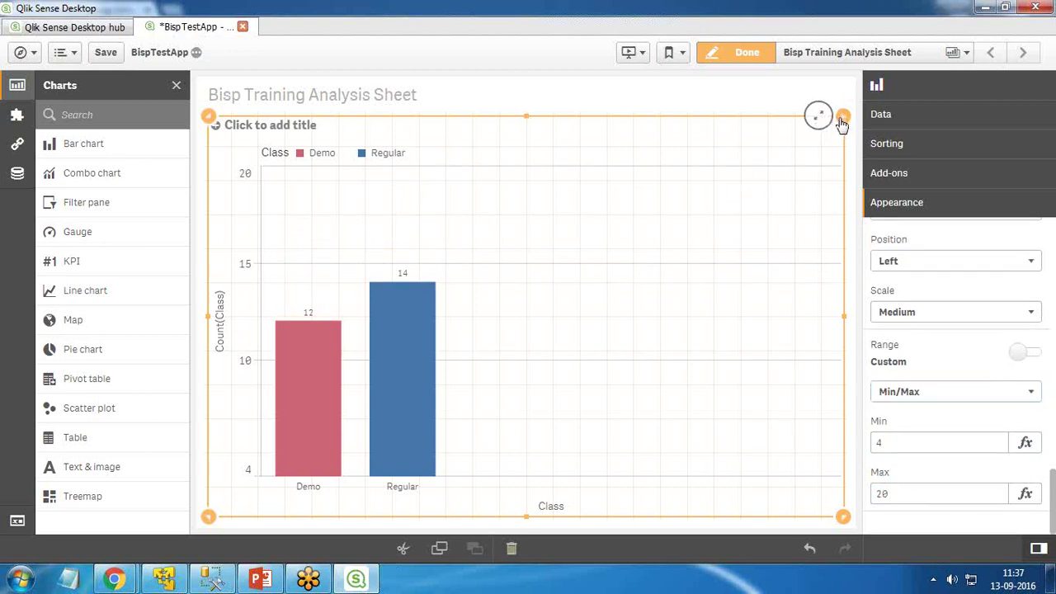
# Shrink the bar chart slightly from its upper-right corner and finish editing the sheet
pyautogui.moveTo(842, 118); pyautogui.dragTo(800, 155)
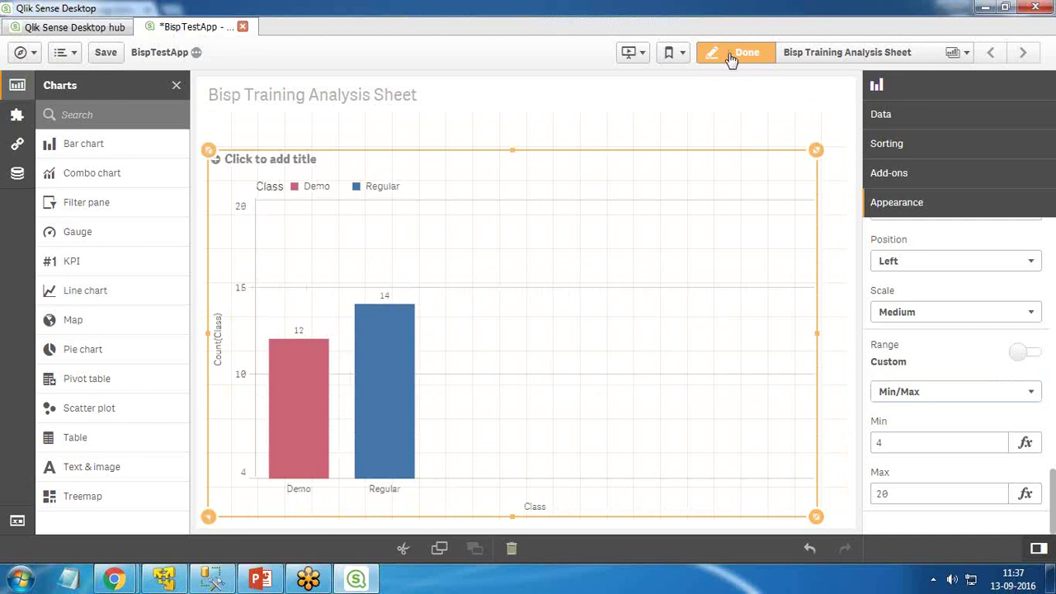
pyautogui.click(731, 54)
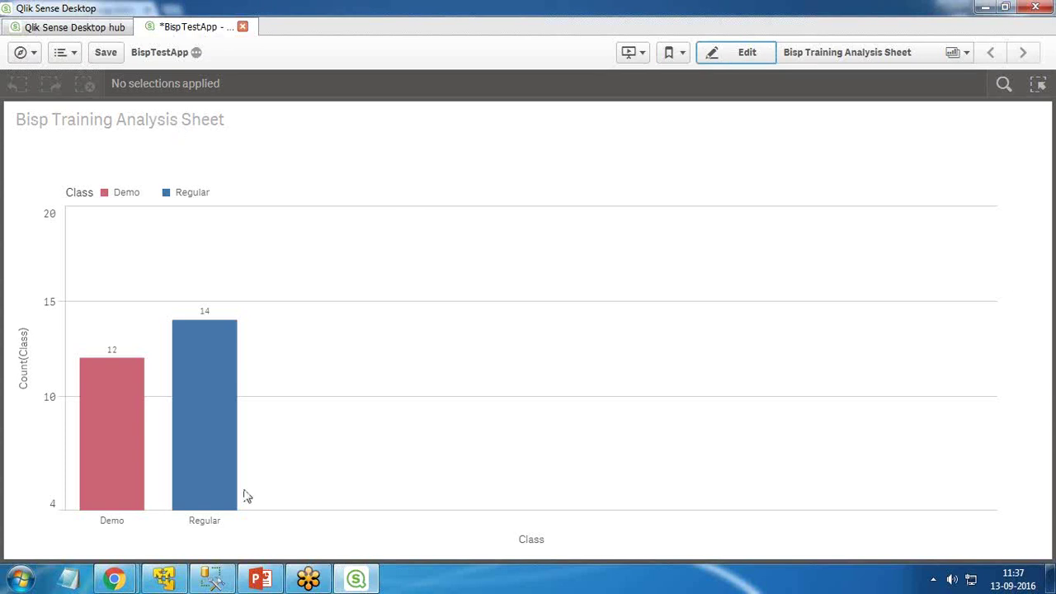
# Switch to the training schedule page in Chrome, examine its Demo and Regular classes, and return to Qlik Sense
pyautogui.moveTo(114, 578)
pyautogui.click(257, 513)
pyautogui.scroll(-1, 314, 376)
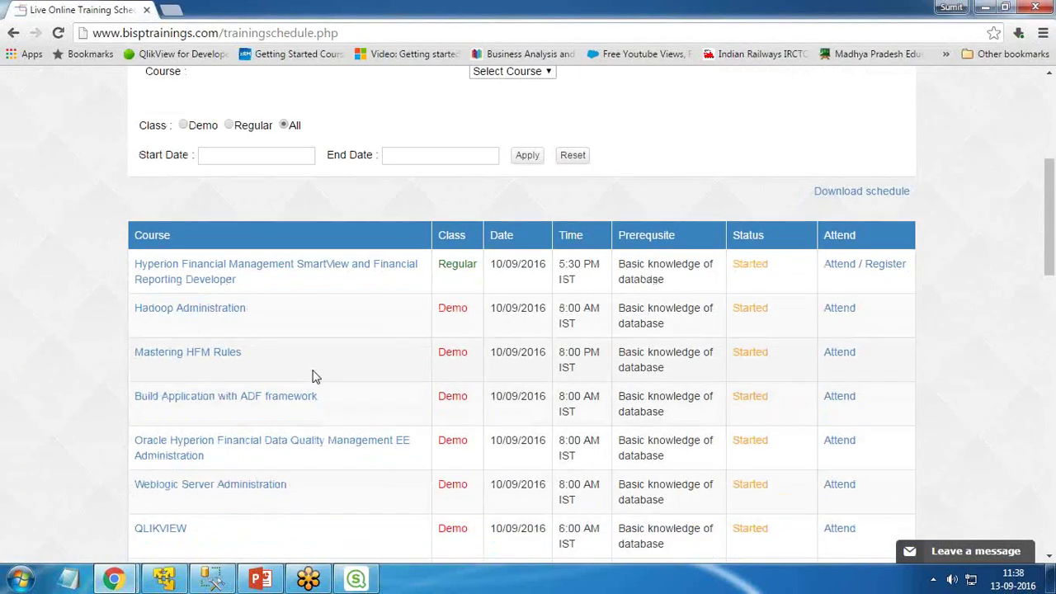
pyautogui.scroll(-3, 314, 376)
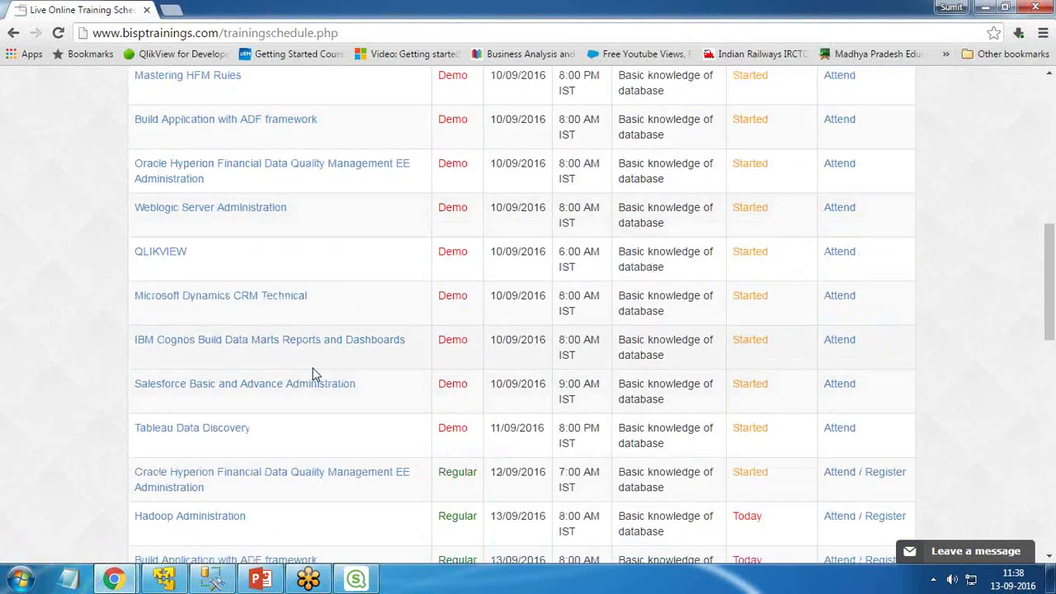
pyautogui.scroll(-3, 314, 375)
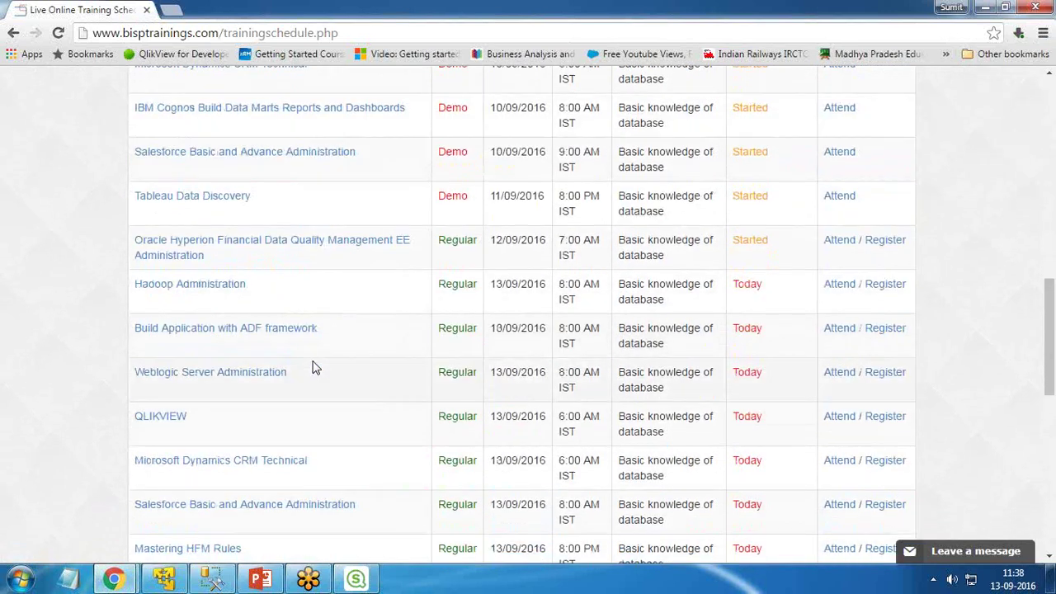
pyautogui.scroll(-3, 313, 367)
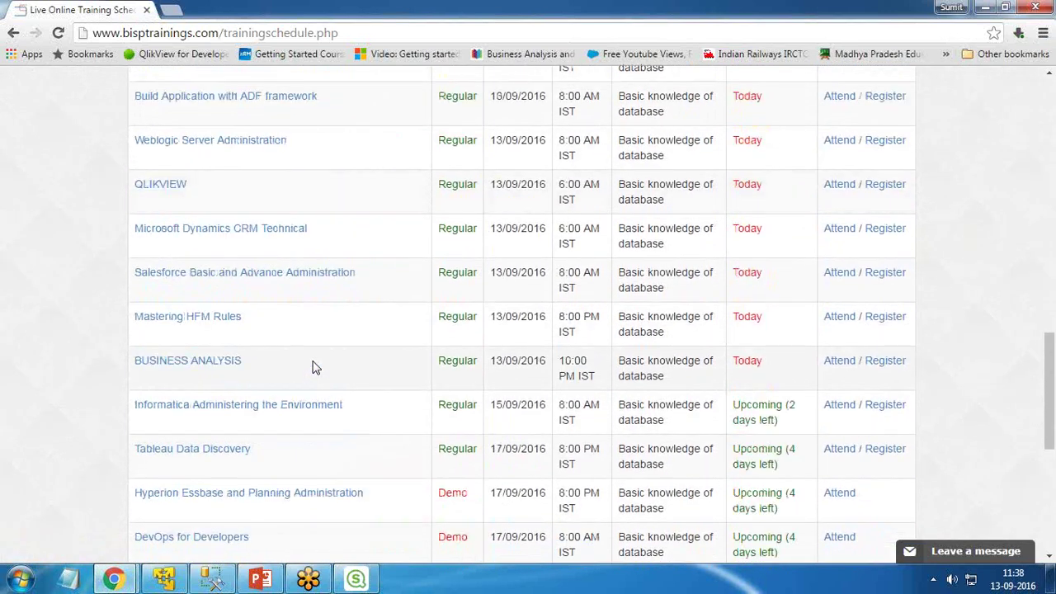
pyautogui.scroll(-4, 314, 367)
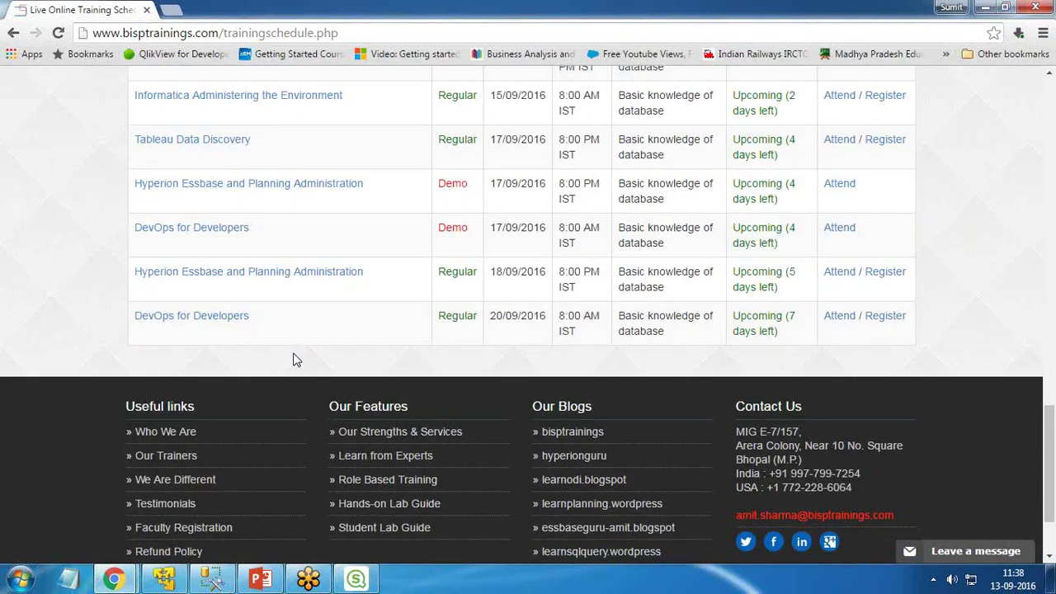
pyautogui.scroll(1, 282, 347)
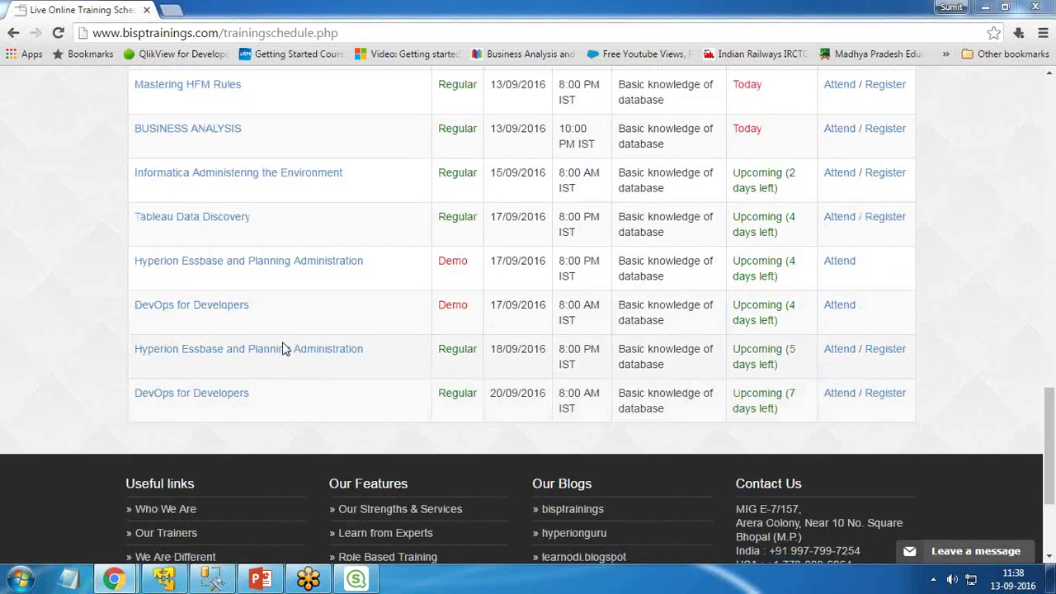
pyautogui.hotkey('alt', 'Tab')
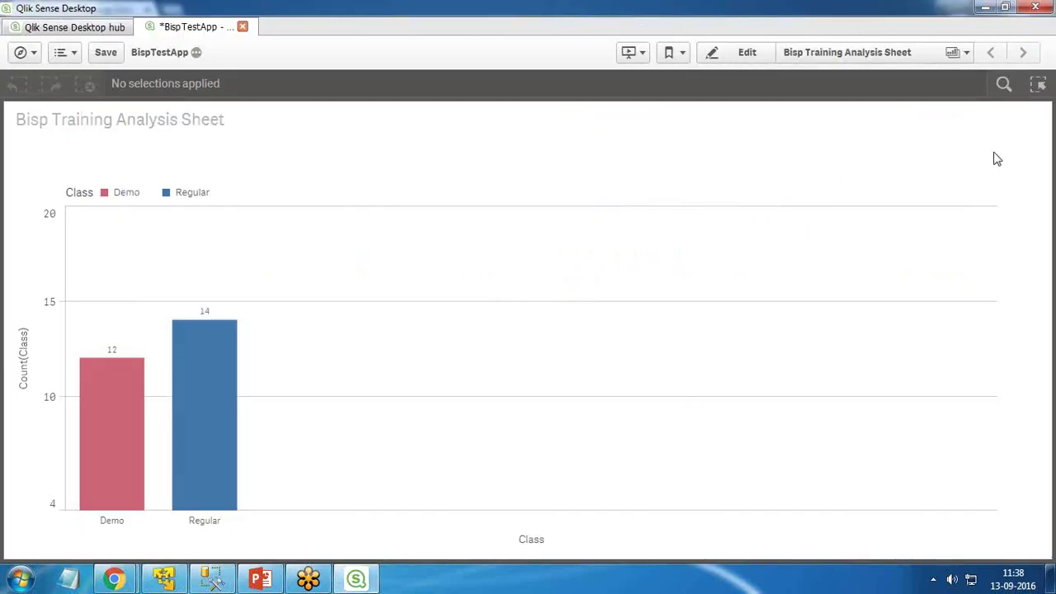
# Search the data for Hyperion and apply the matching Course values as a selection
pyautogui.click(1002, 84)
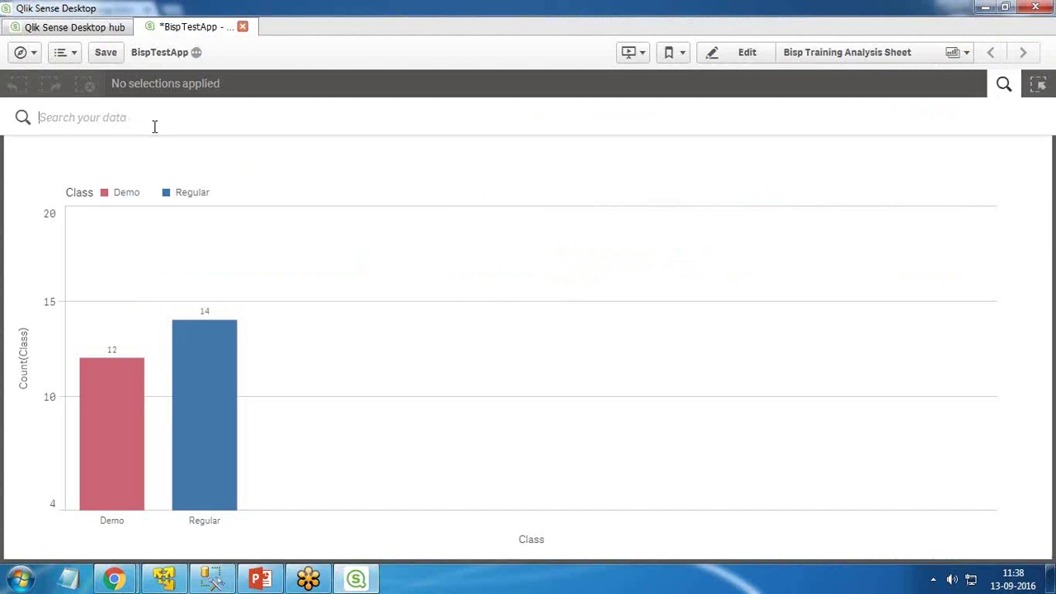
pyautogui.write('Hyperia')
pyautogui.press('BackSpace')
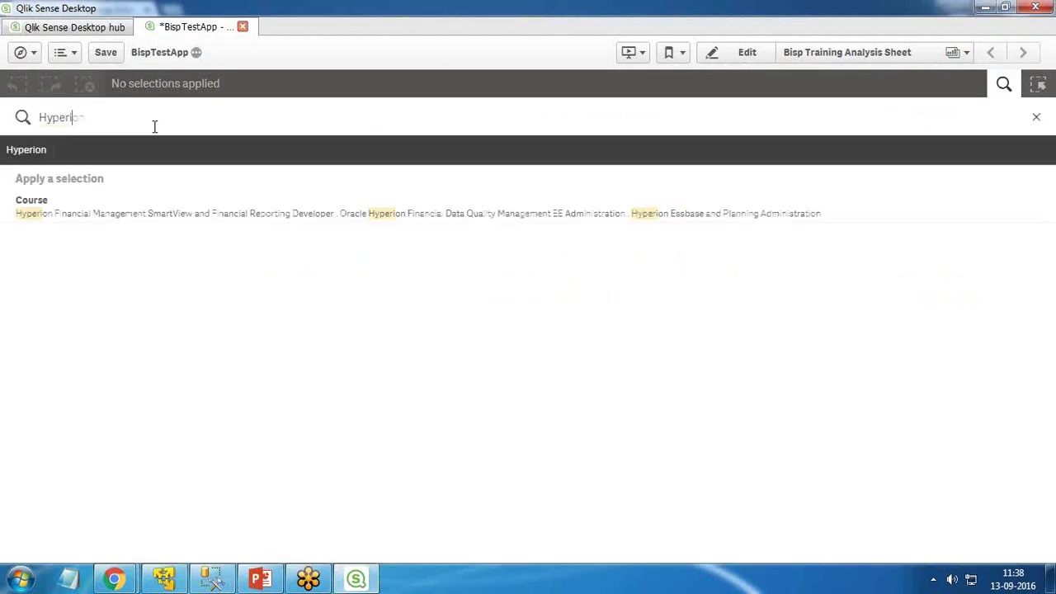
pyautogui.click(76, 222)
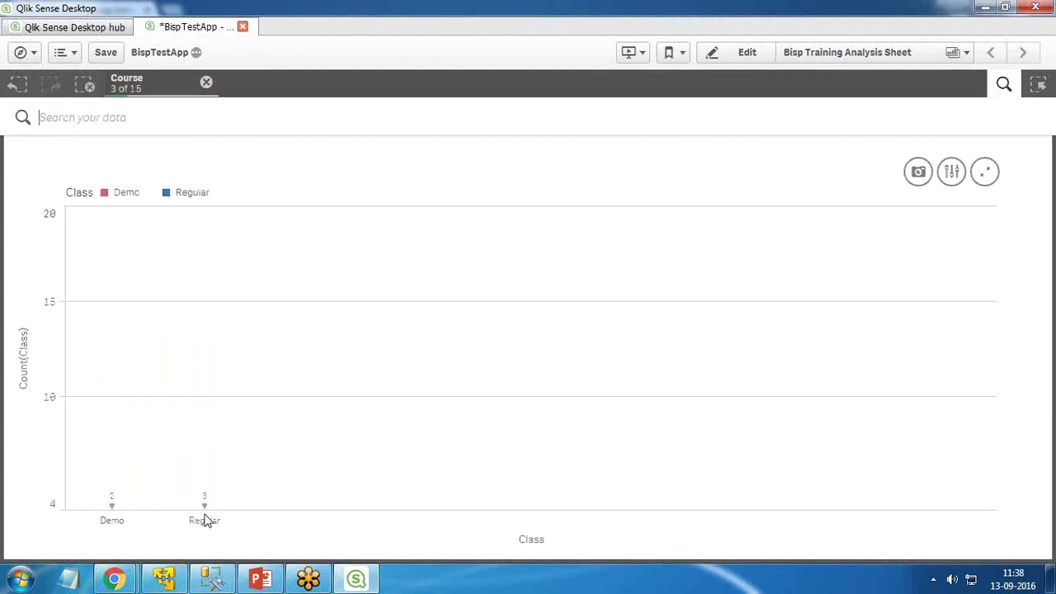
# Try the horizontal orientation in the chart's visual exploration settings and set it back to vertical
pyautogui.click(953, 175)
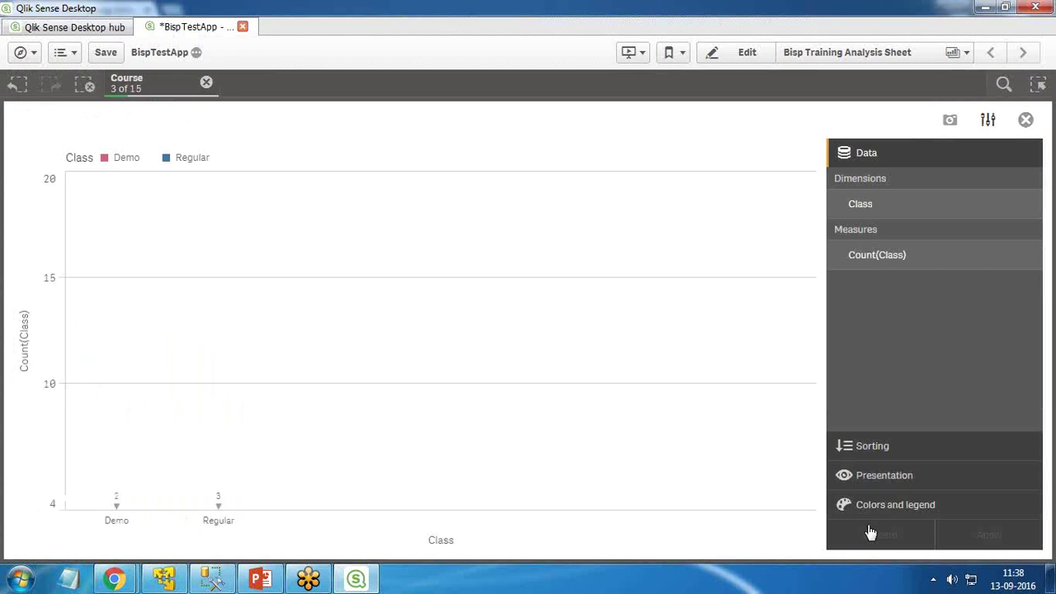
pyautogui.click(867, 477)
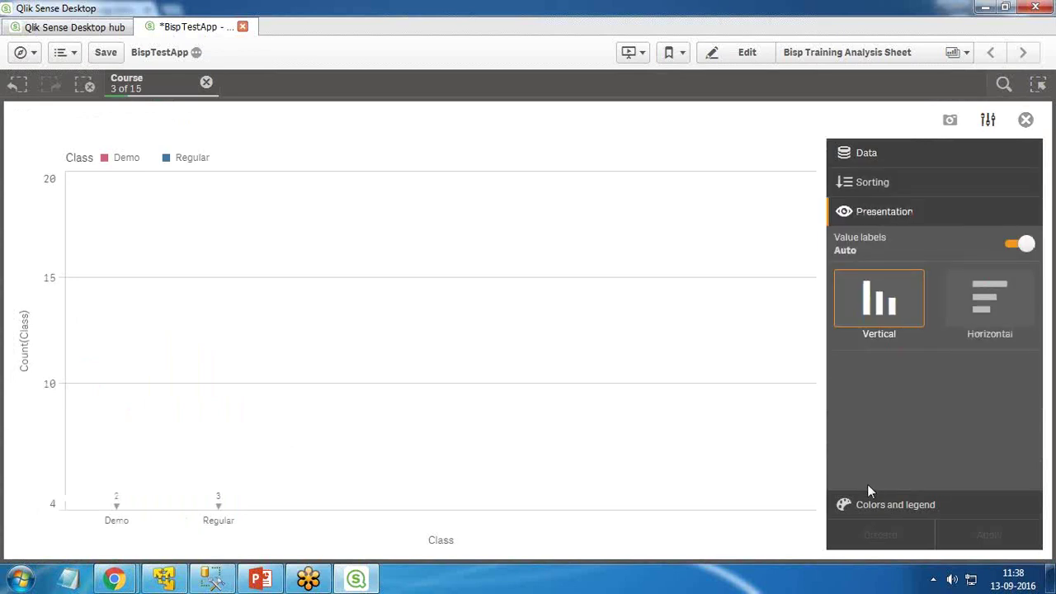
pyautogui.click(974, 323)
pyautogui.click(879, 301)
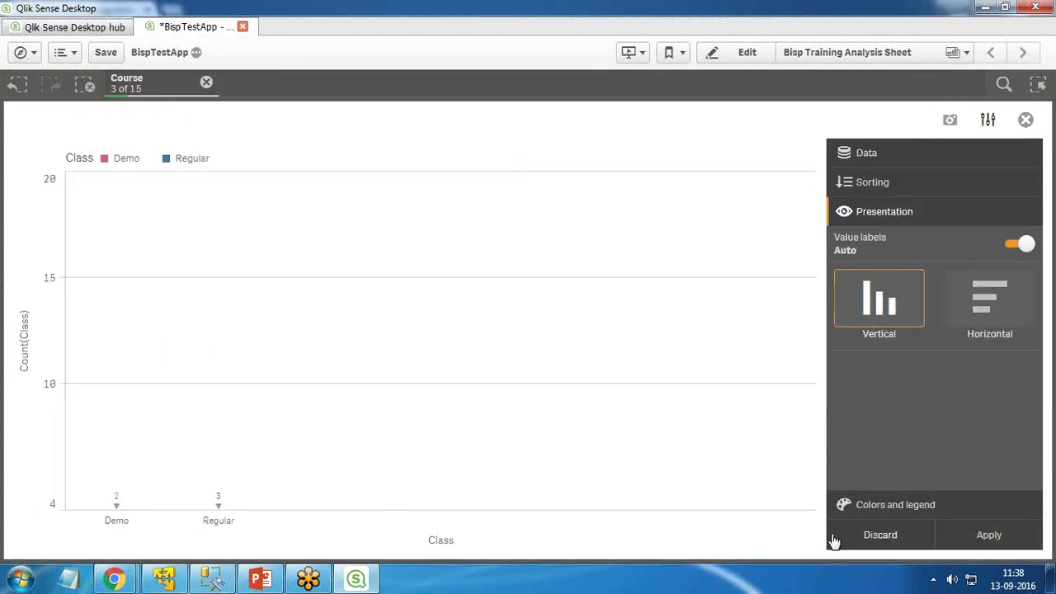
# Apply the exploration changes to the chart's properties and reopen the sheet for editing
pyautogui.click(988, 535)
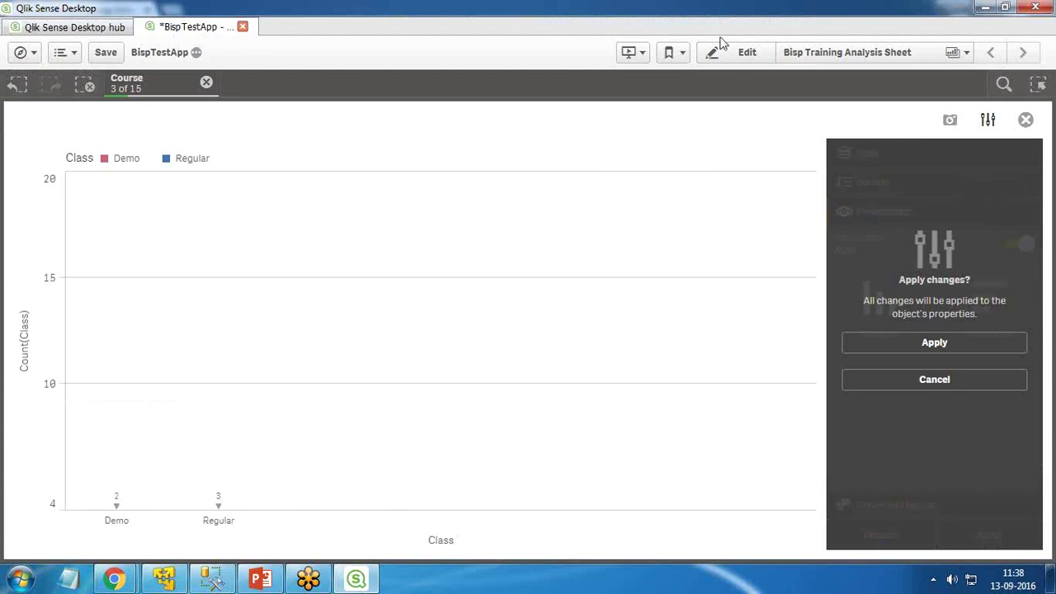
pyautogui.click(741, 62)
pyautogui.click(957, 356)
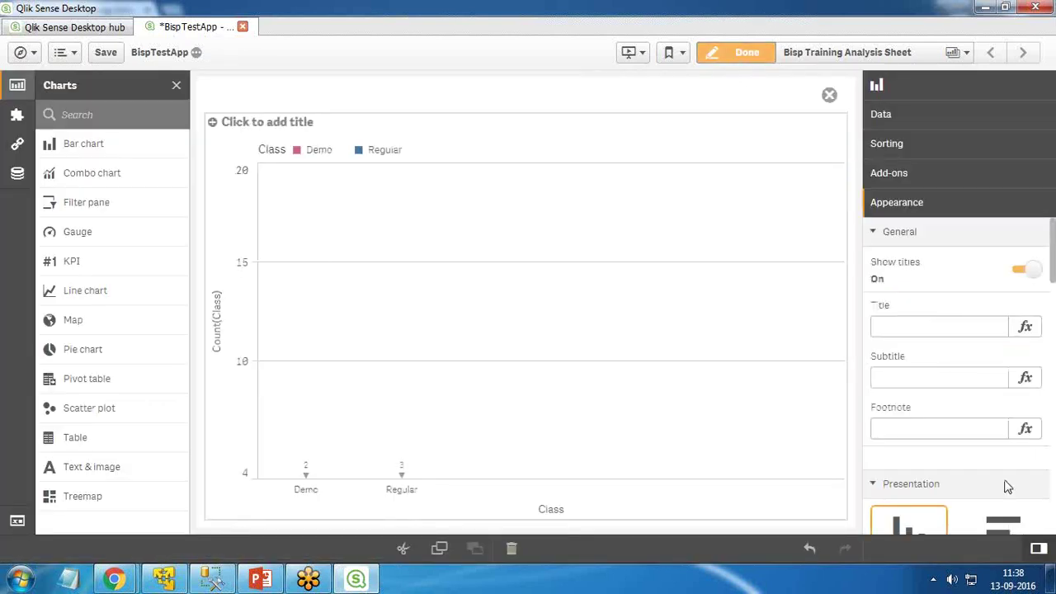
# Set the Y-axis custom range to a minimum of 0 and a maximum of 10, and finish editing the sheet
pyautogui.scroll(-5, 1013, 454)
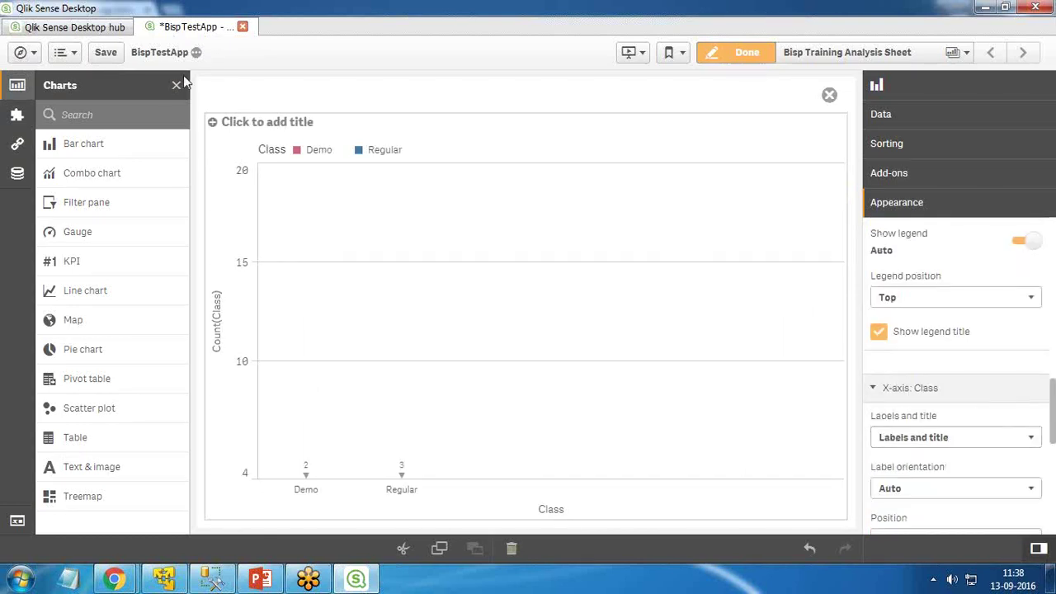
pyautogui.scroll(-5, 955, 370)
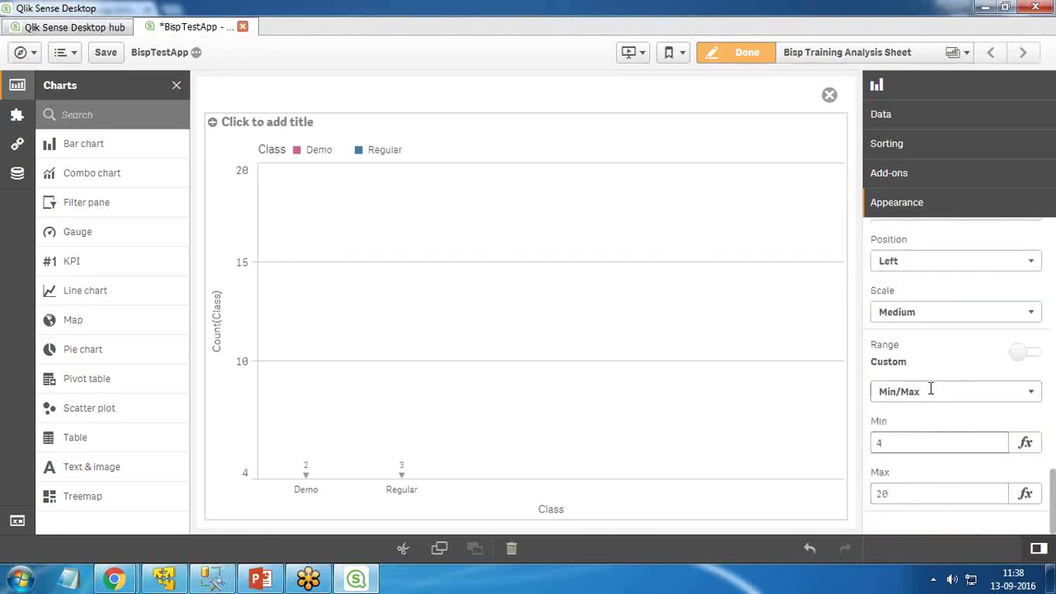
pyautogui.click(906, 442)
pyautogui.write('0')
pyautogui.click(940, 471)
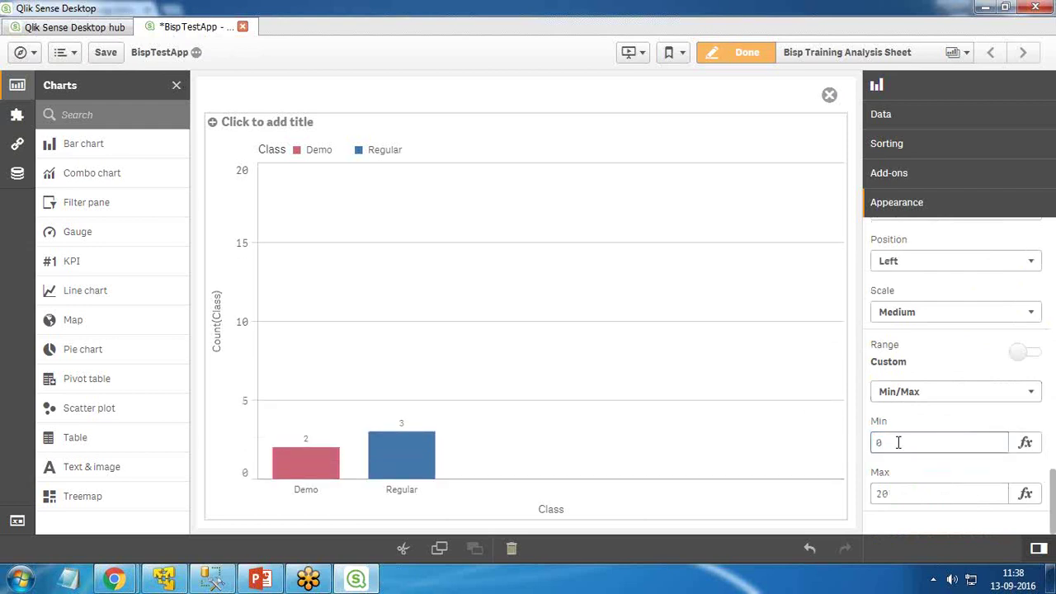
pyautogui.click(904, 495)
pyautogui.write('10')
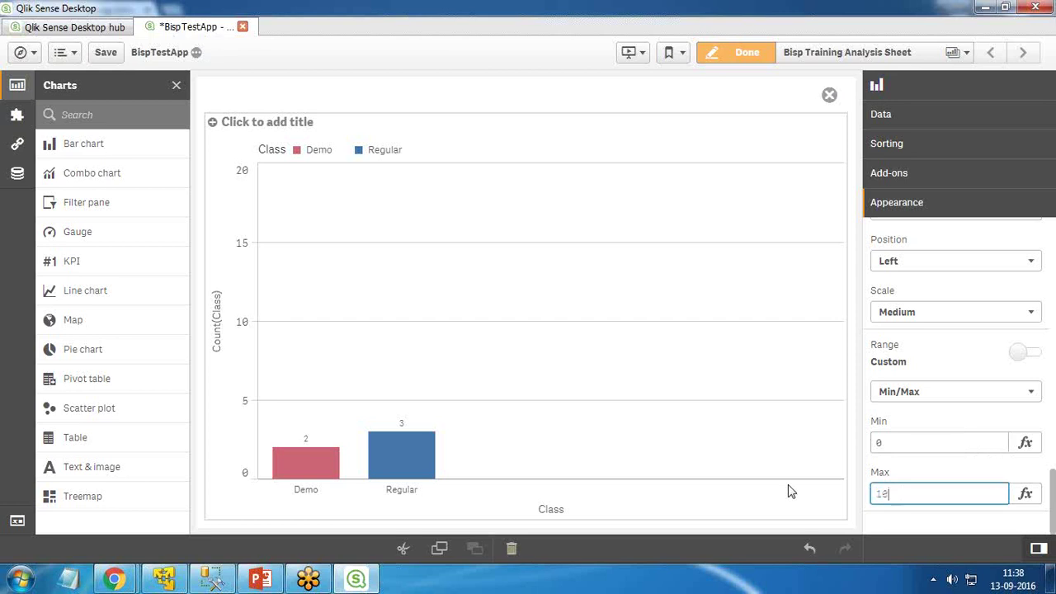
pyautogui.click(806, 453)
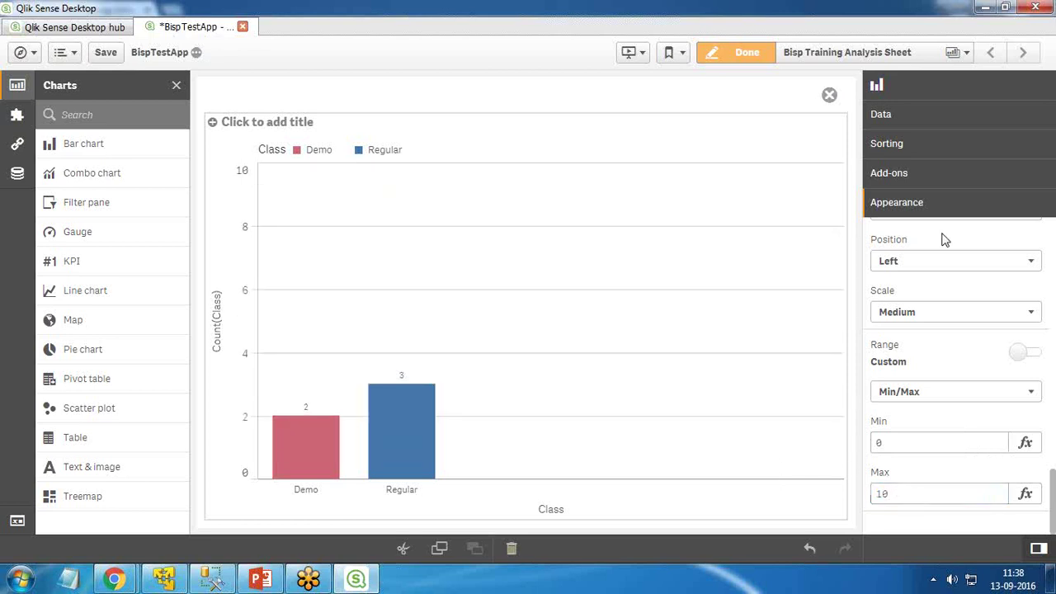
pyautogui.click(742, 53)
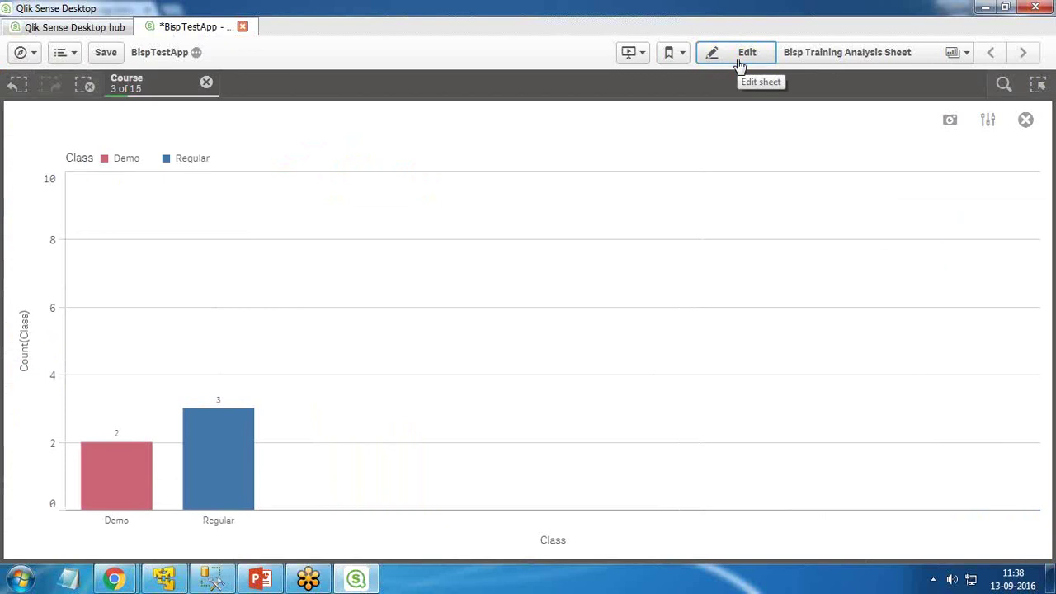
# Clear the Course selection and set the chart's Y-axis range to automatic in the sheet's edit mode
pyautogui.click(206, 85)
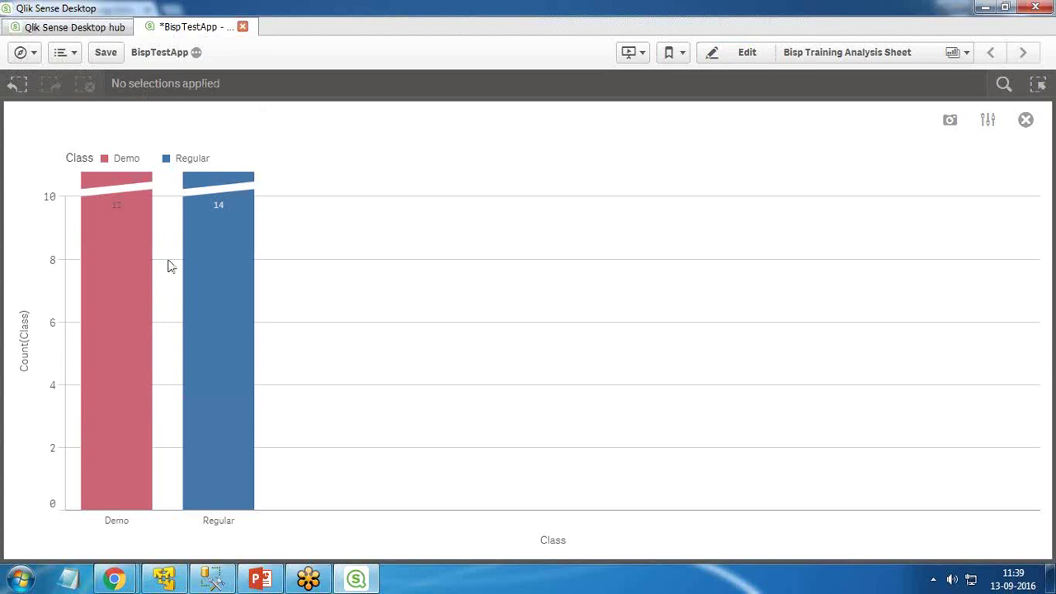
pyautogui.click(740, 53)
pyautogui.scroll(-8, 956, 462)
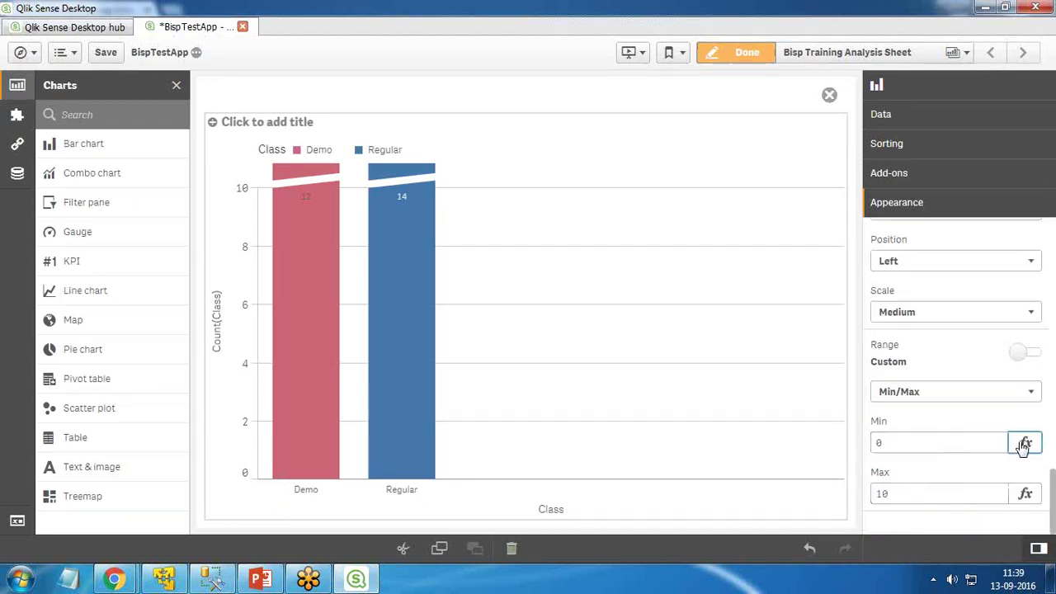
pyautogui.click(1024, 443)
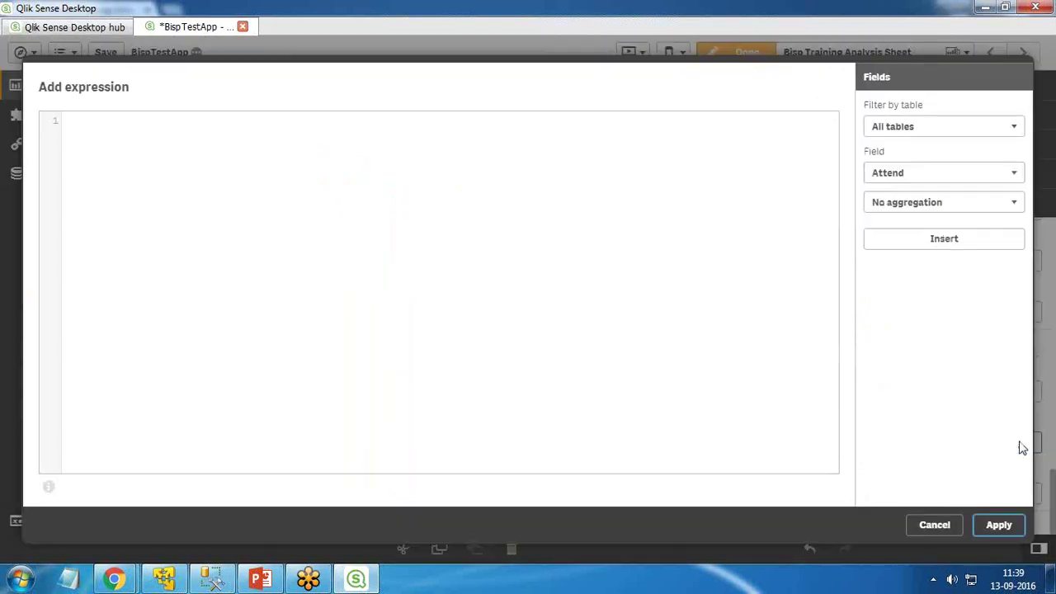
pyautogui.click(932, 525)
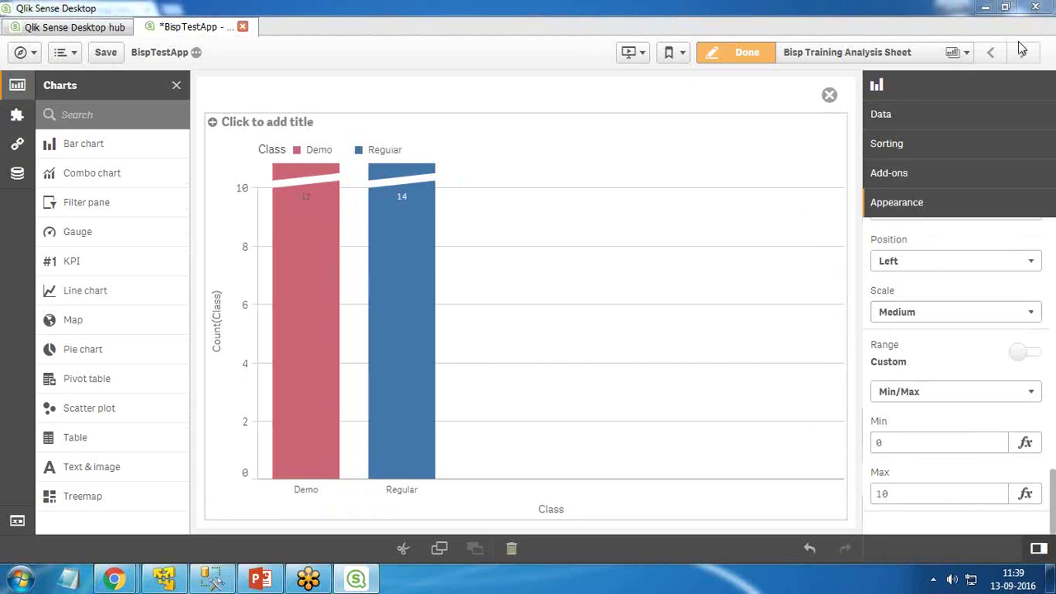
pyautogui.click(1029, 355)
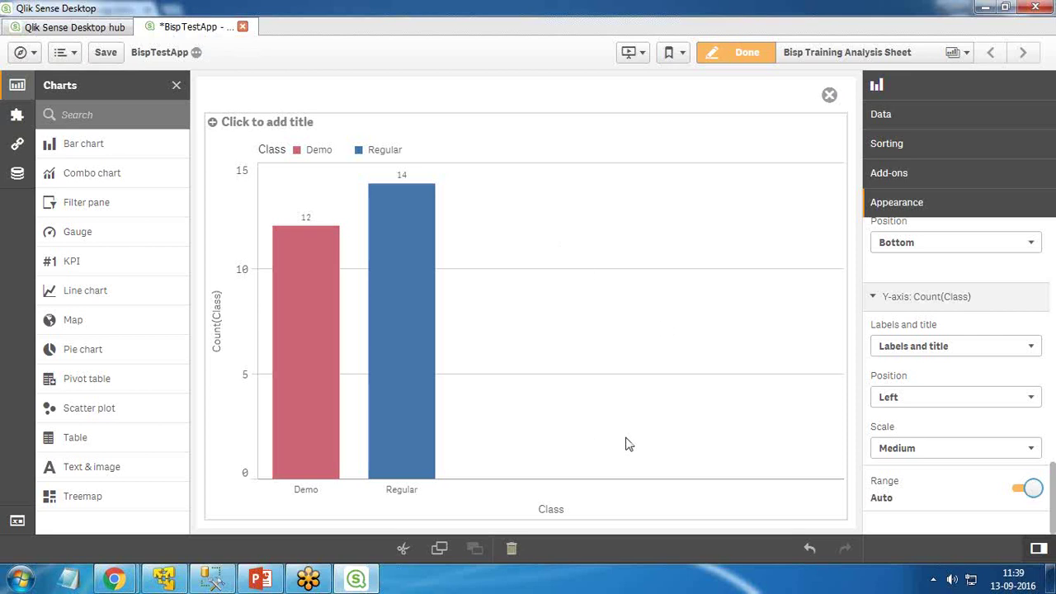
pyautogui.click(746, 55)
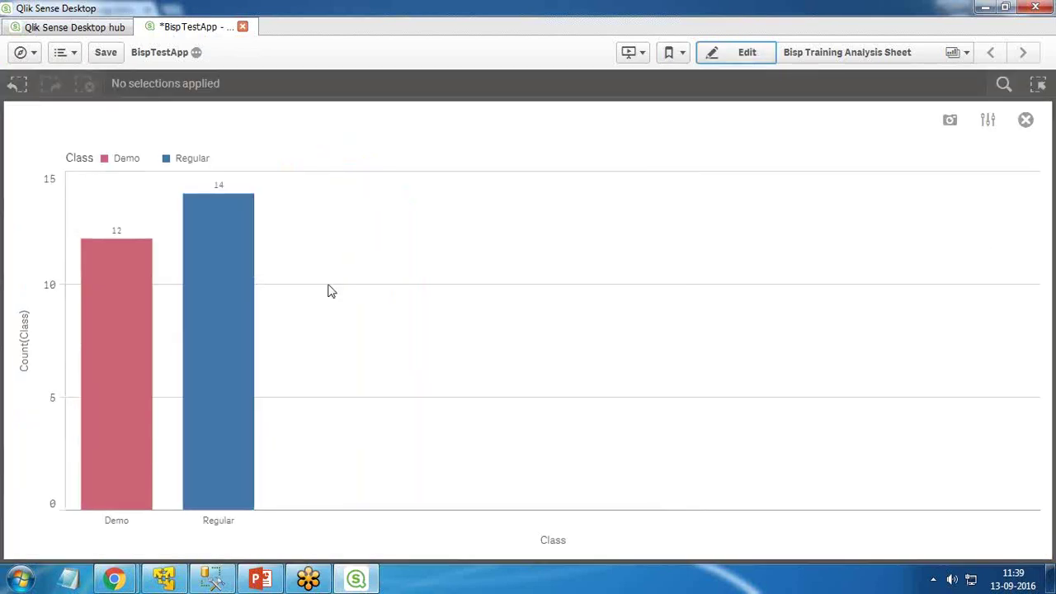
# Search the data for Salesforce and apply the matching Course value as a selection
pyautogui.click(1002, 84)
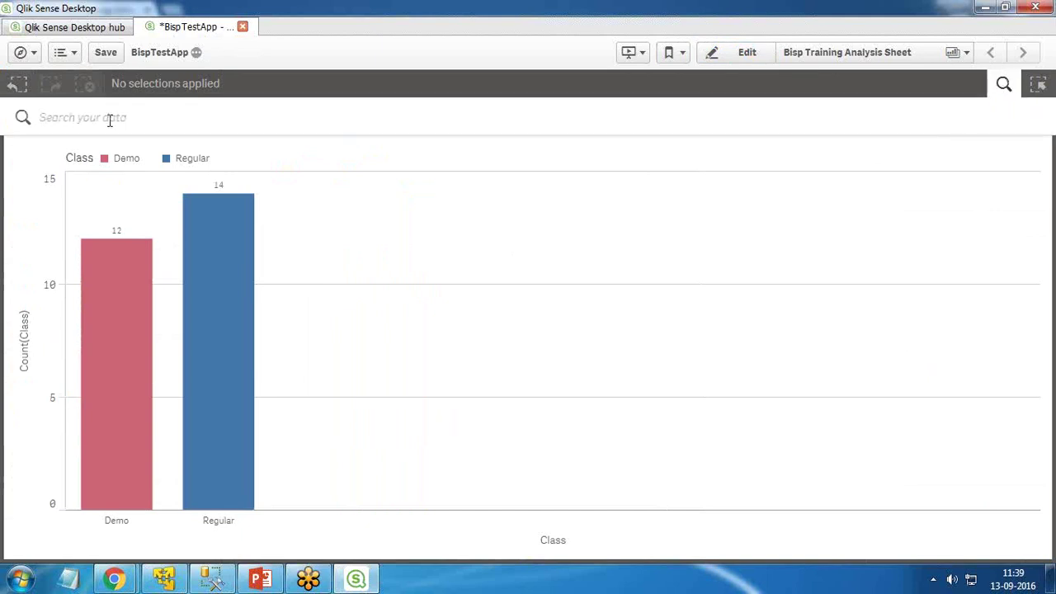
pyautogui.write('Salesforce')
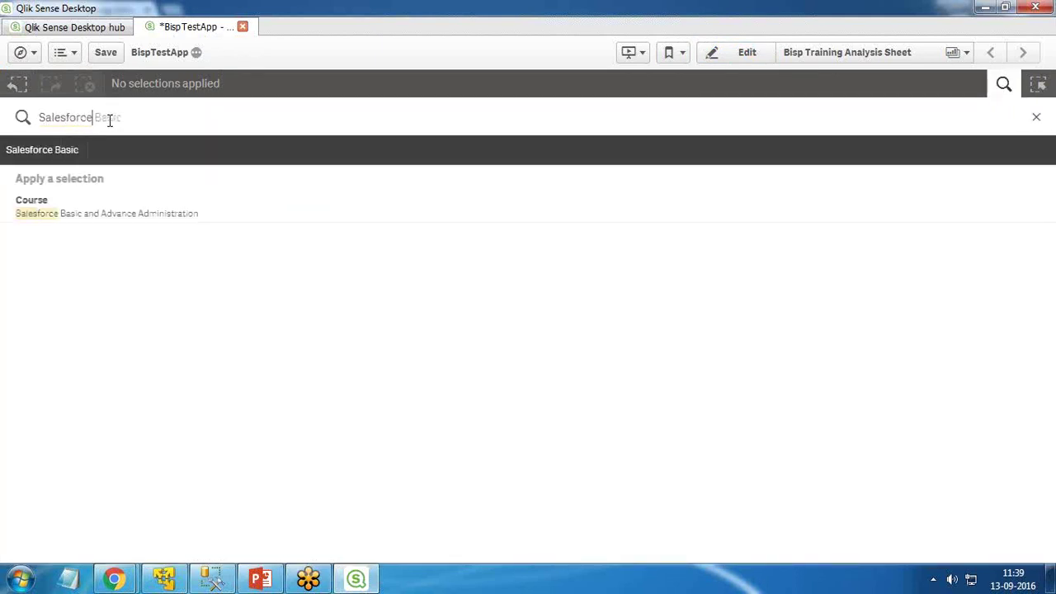
pyautogui.click(116, 225)
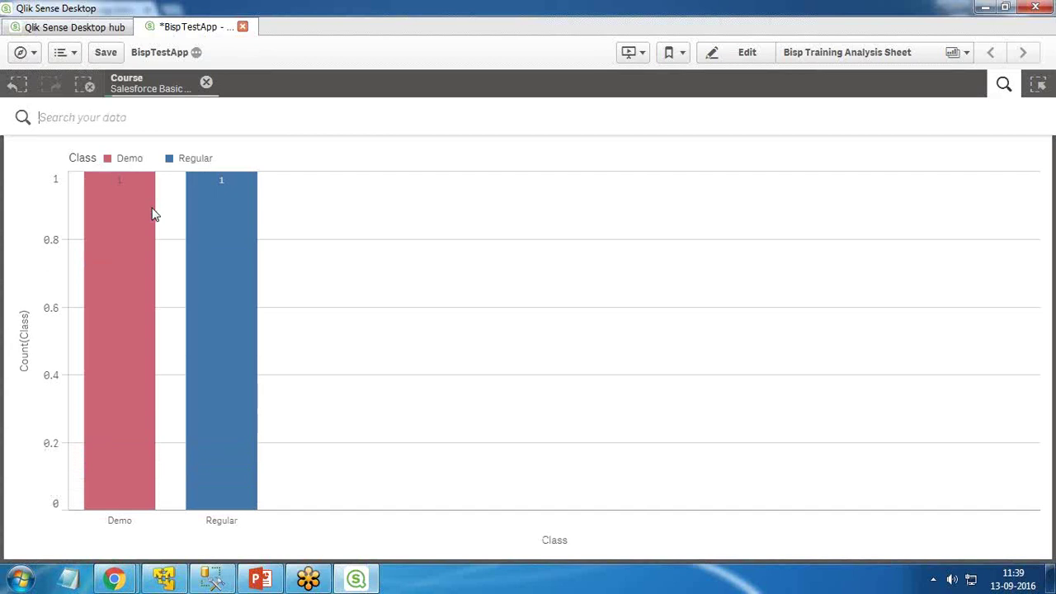
pyautogui.moveTo(158, 214)
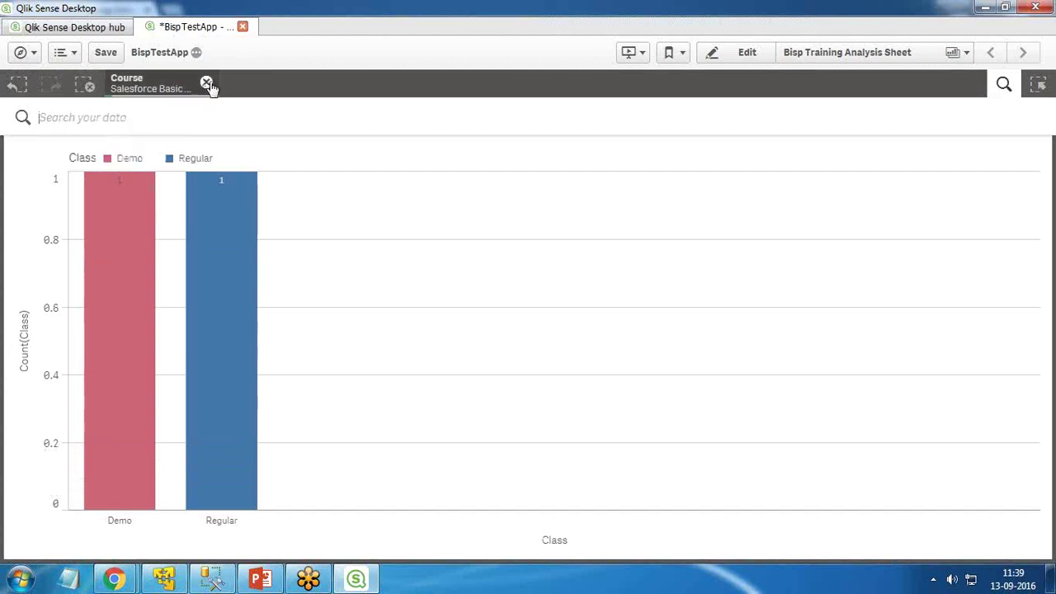
pyautogui.click(1007, 91)
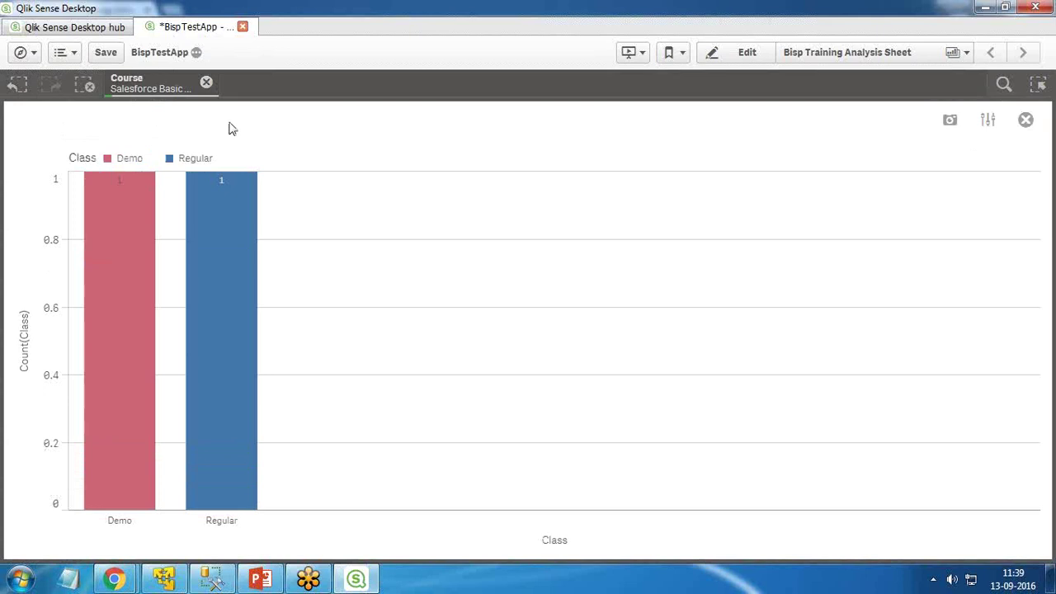
# Search the data for Hyperion and add the matching Course values to the current selection
pyautogui.hotkey('ctrl', 'f')
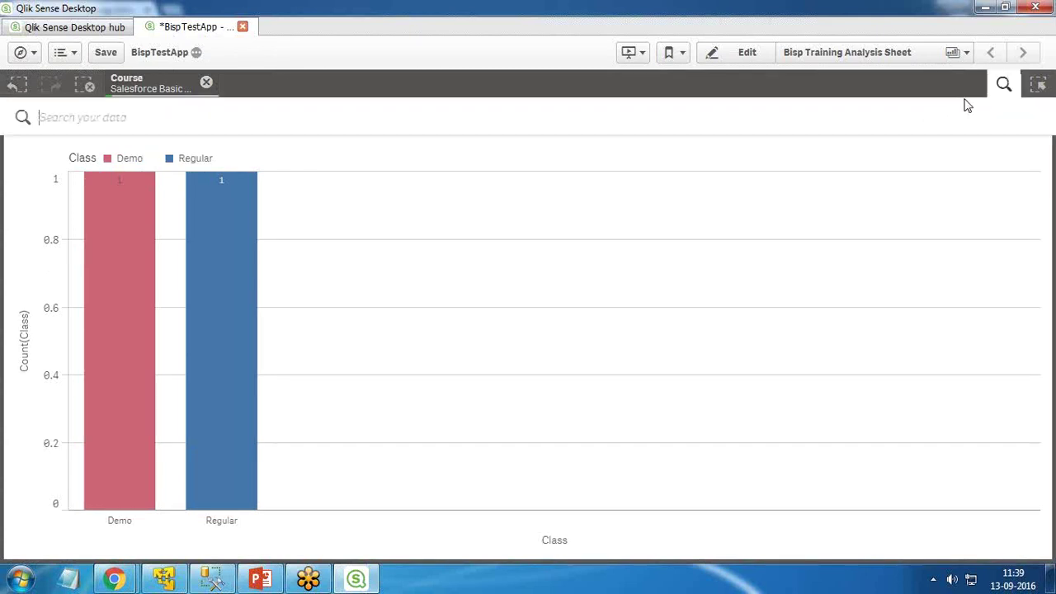
pyautogui.write('Hyperion')
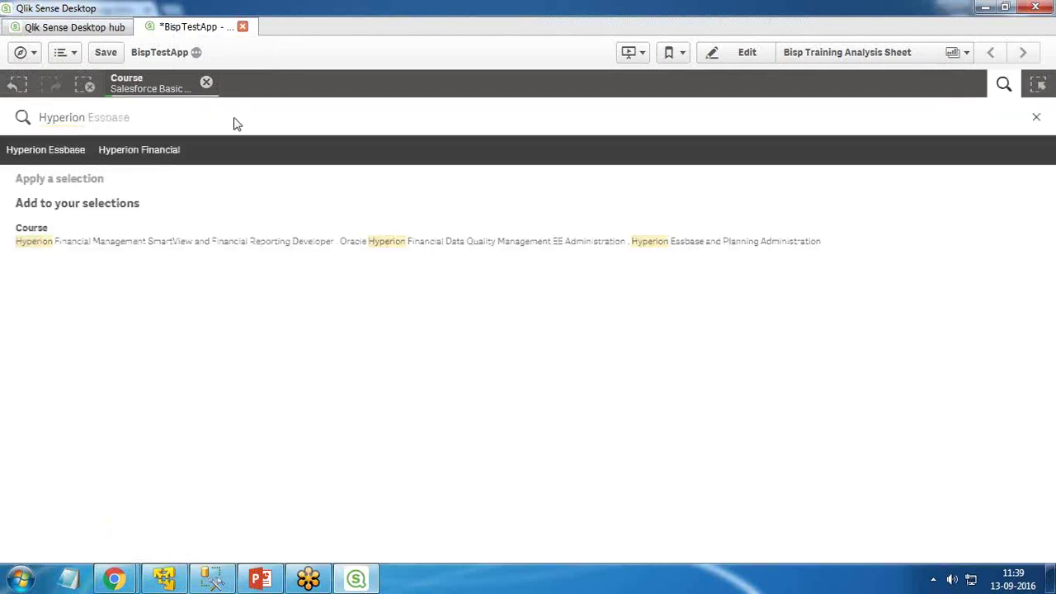
pyautogui.click(124, 242)
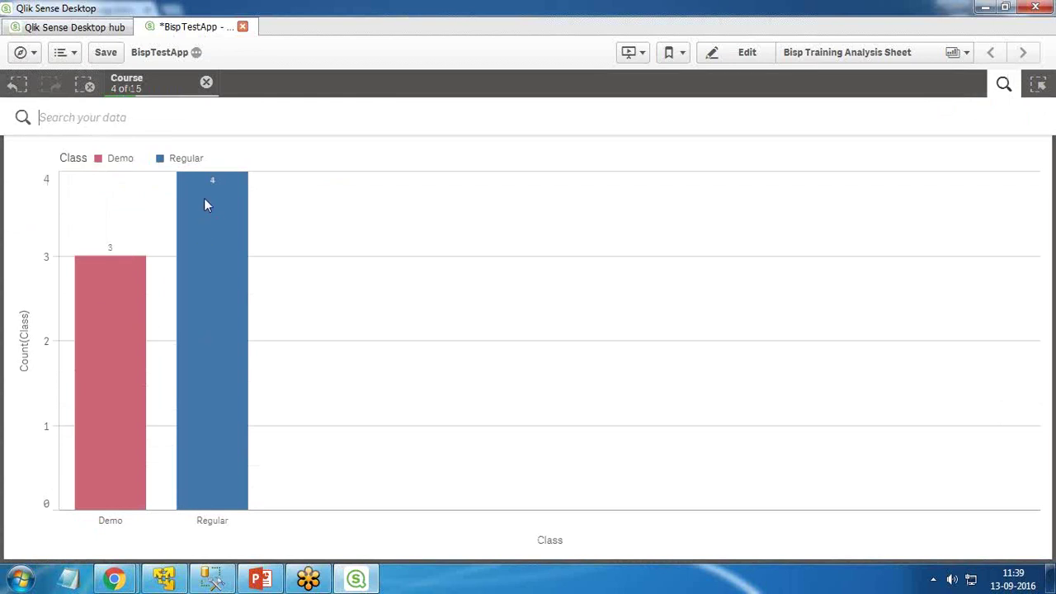
# Check which courses are included in the Course selection and clear that selection
pyautogui.click(165, 89)
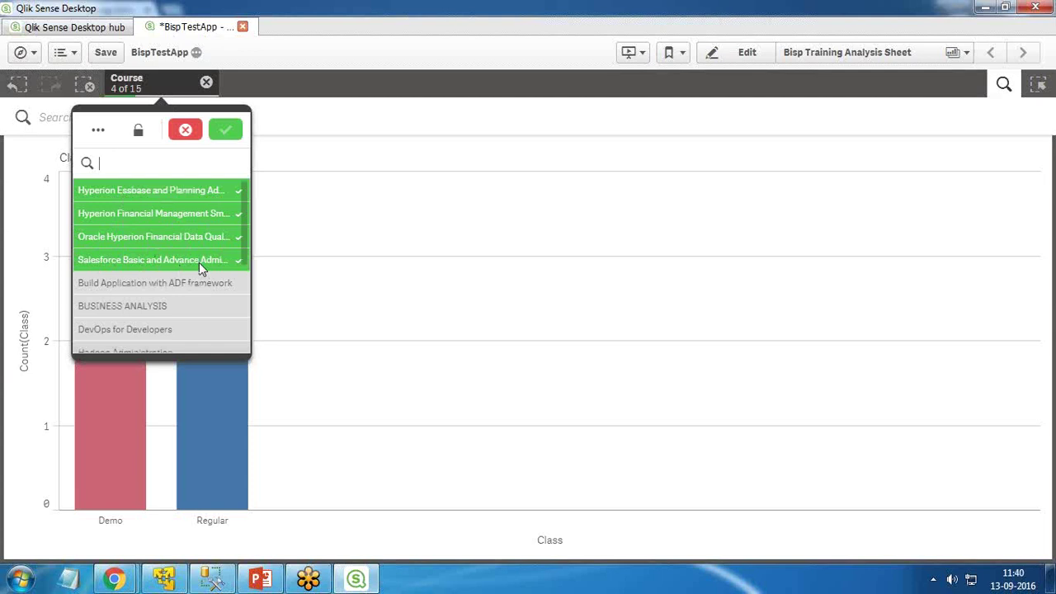
pyautogui.click(188, 132)
pyautogui.click(207, 82)
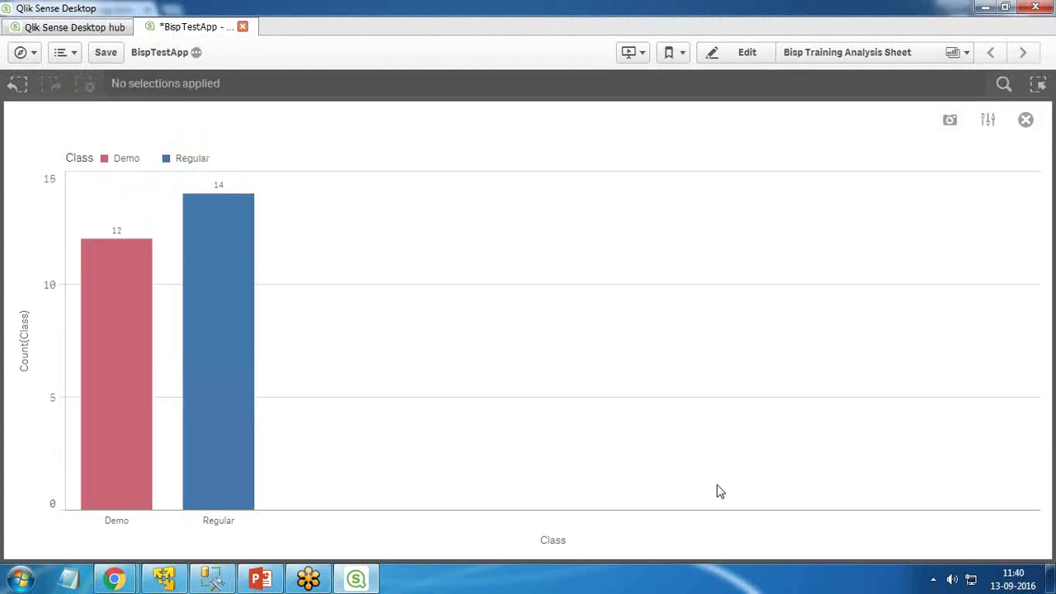